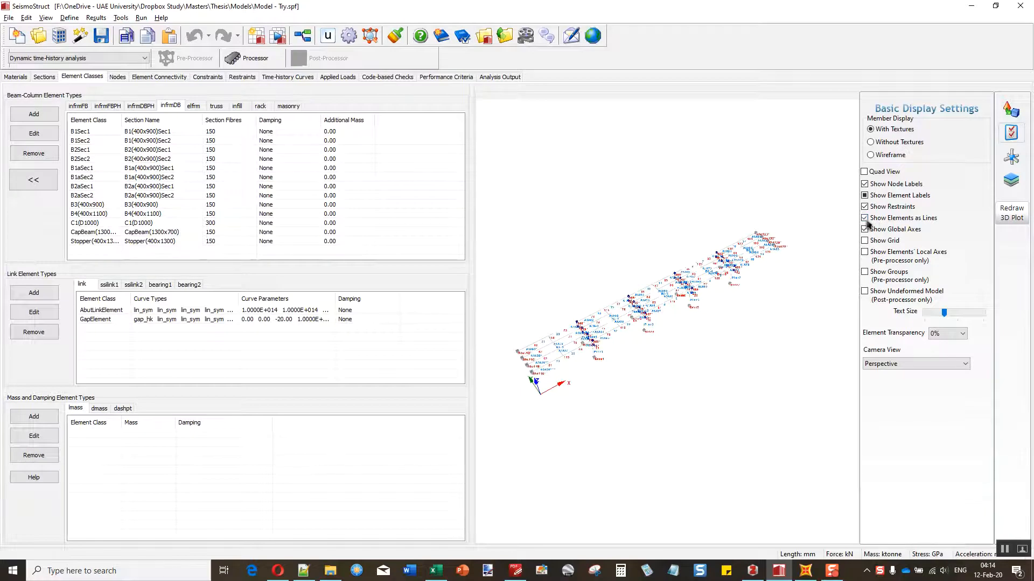
# - Inspect the textured 3D bridge model in SeismoStruct, then switch to SAP2000 and view the whole corresponding frame model
pyautogui.moveTo(725, 328); pyautogui.dragTo(700, 323)
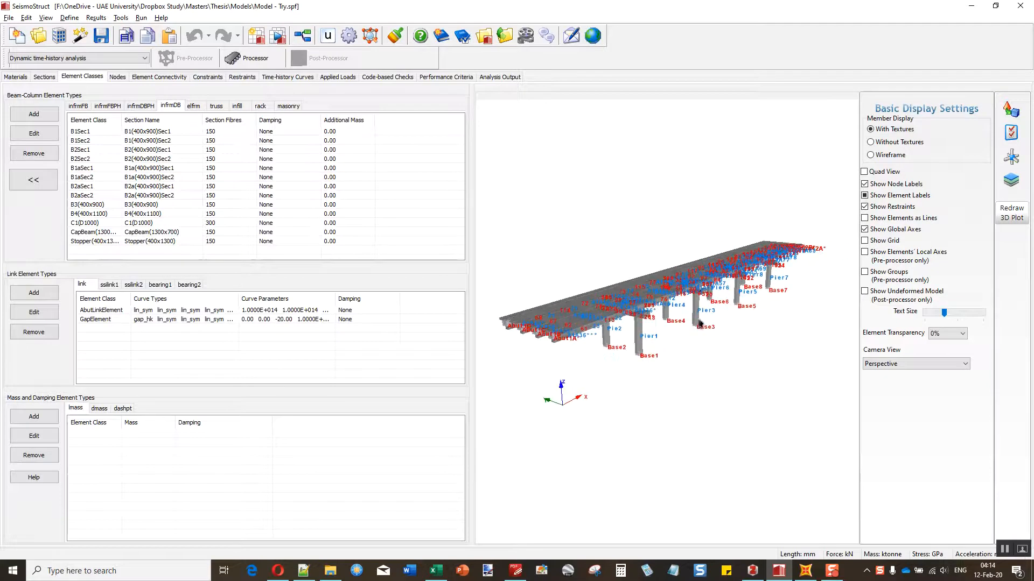
pyautogui.moveTo(755, 367); pyautogui.dragTo(735, 365)
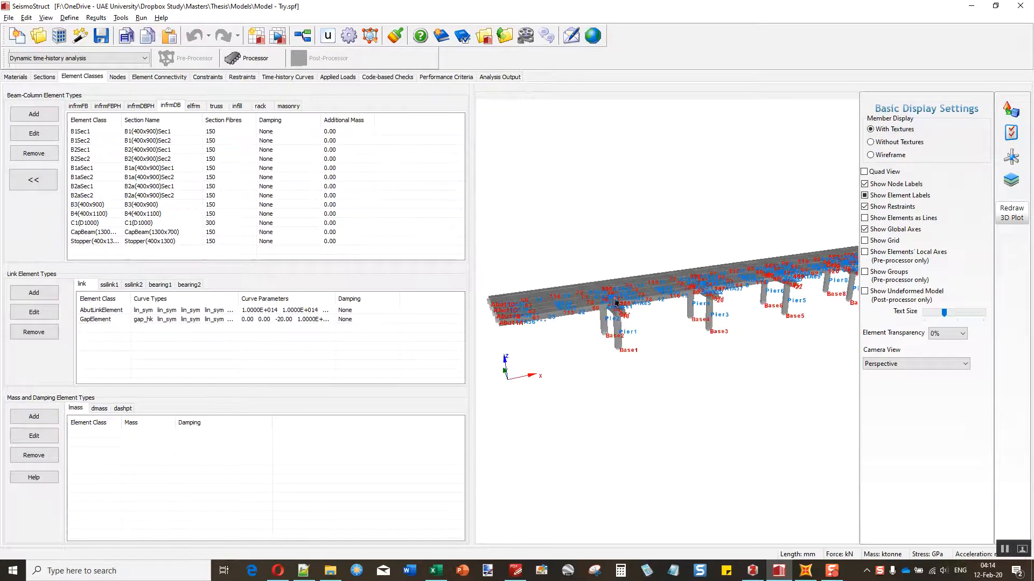
pyautogui.scroll(3, 615, 305)
pyautogui.scroll(2, 611, 305)
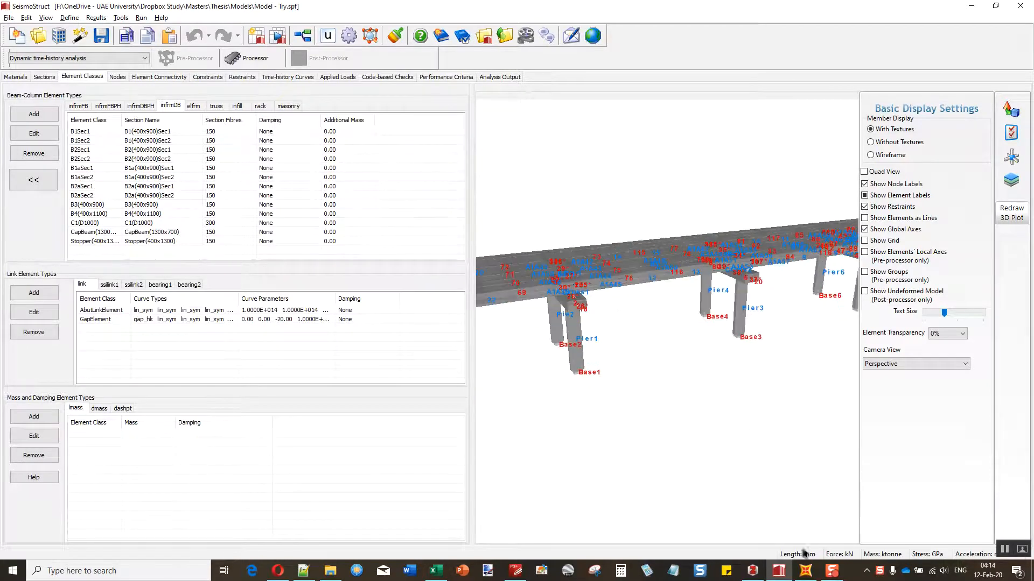
pyautogui.click(806, 572)
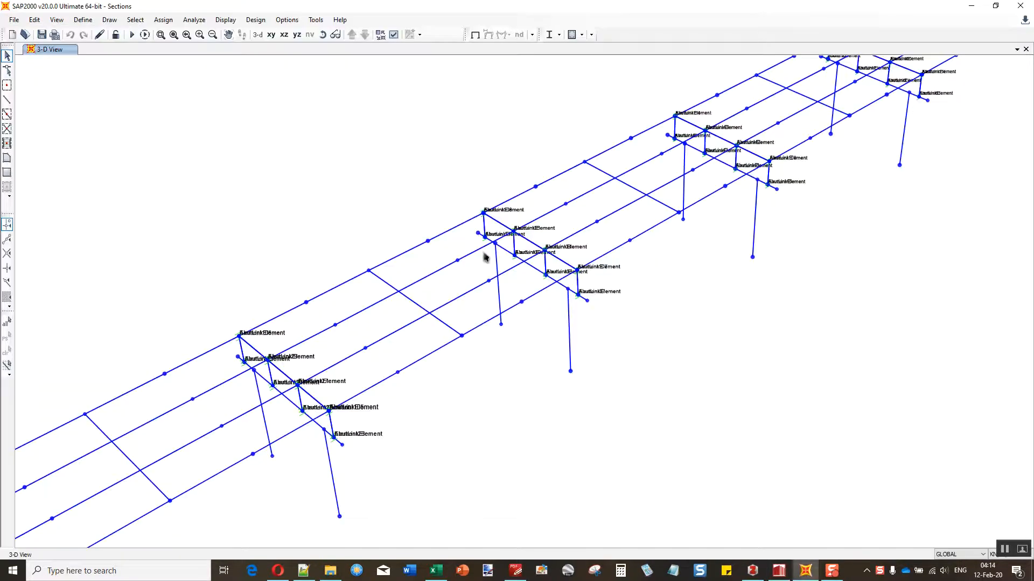
pyautogui.scroll(-3, 609, 212)
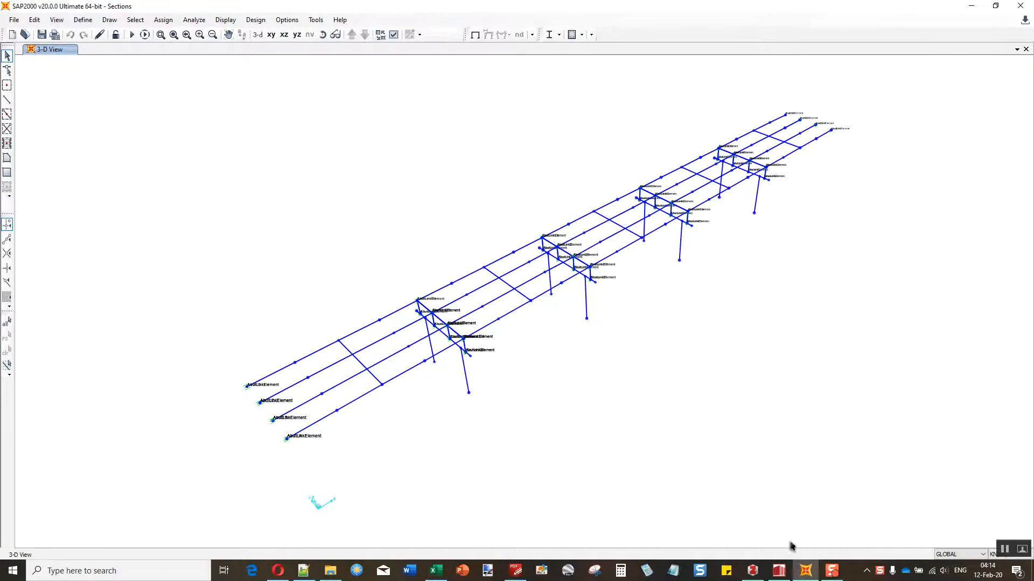
# - Return to SeismoStruct, enlarge the 3D plot and the beam-column element class list, and view the bridge piers from the side
pyautogui.click(779, 571)
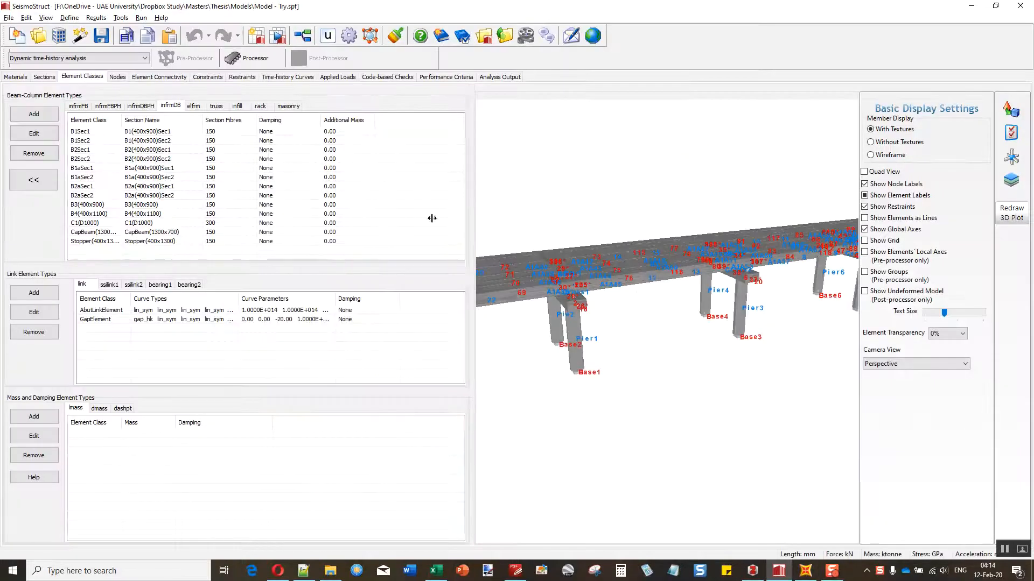
pyautogui.moveTo(432, 218); pyautogui.dragTo(369, 218)
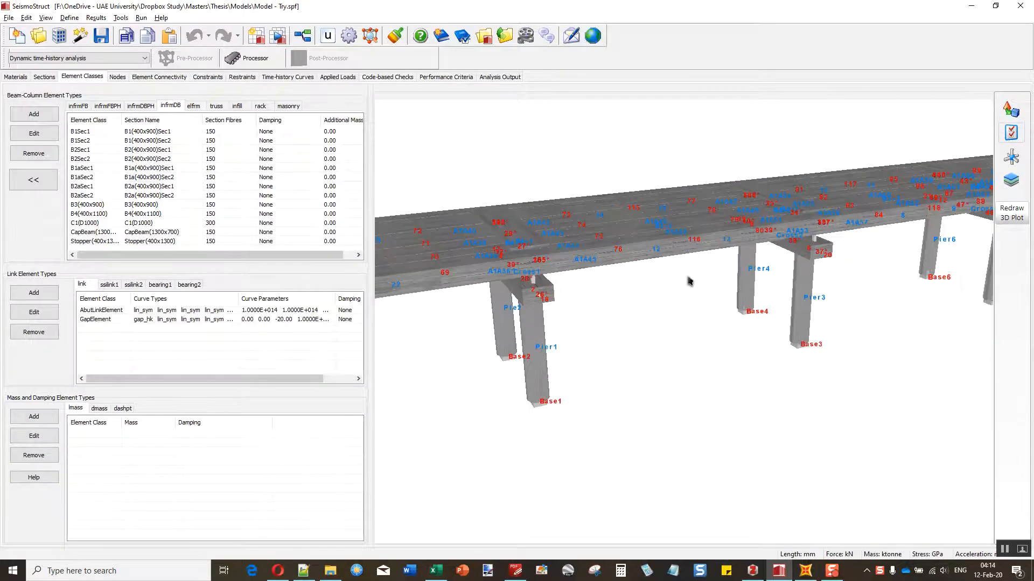
pyautogui.moveTo(589, 317)
pyautogui.mouseDown()
pyautogui.moveTo(615, 312)
pyautogui.moveTo(585, 322)
pyautogui.mouseUp()
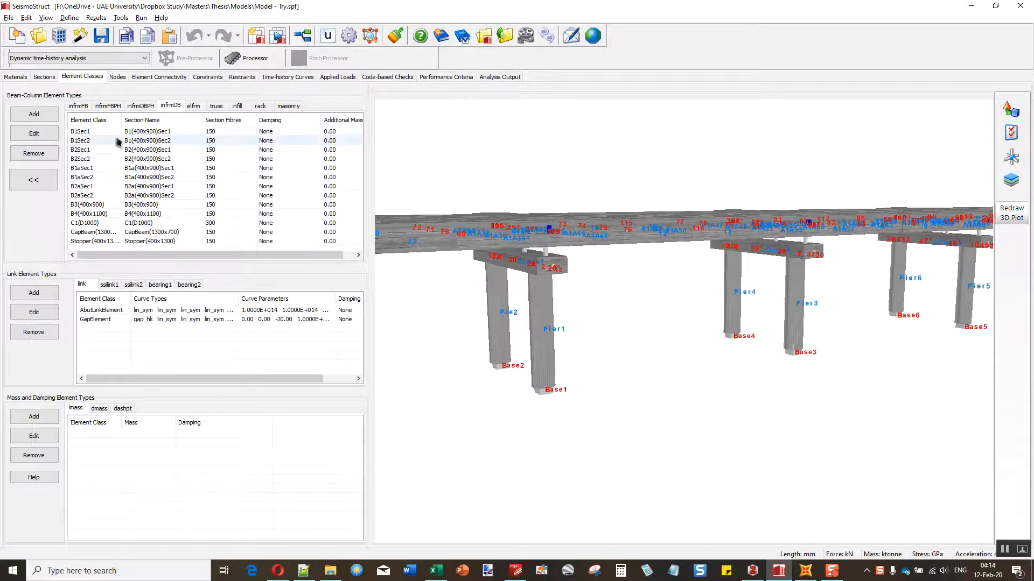
pyautogui.moveTo(288, 265); pyautogui.dragTo(288, 300)
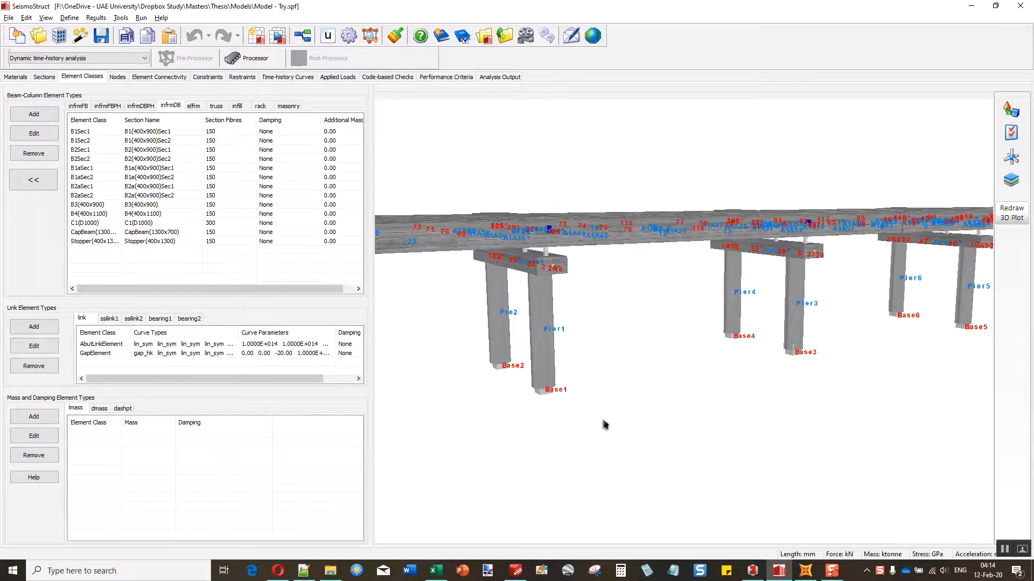
# - Switch to SAP2000 and open the frame section properties to examine the defined sections
pyautogui.click(806, 571)
pyautogui.click(83, 20)
pyautogui.moveTo(143, 52)
pyautogui.click(226, 54)
pyautogui.moveTo(500, 248); pyautogui.dragTo(501, 275)
pyautogui.scroll(1, 438, 259)
pyautogui.scroll(-1, 457, 275)
pyautogui.scroll(1, 415, 231)
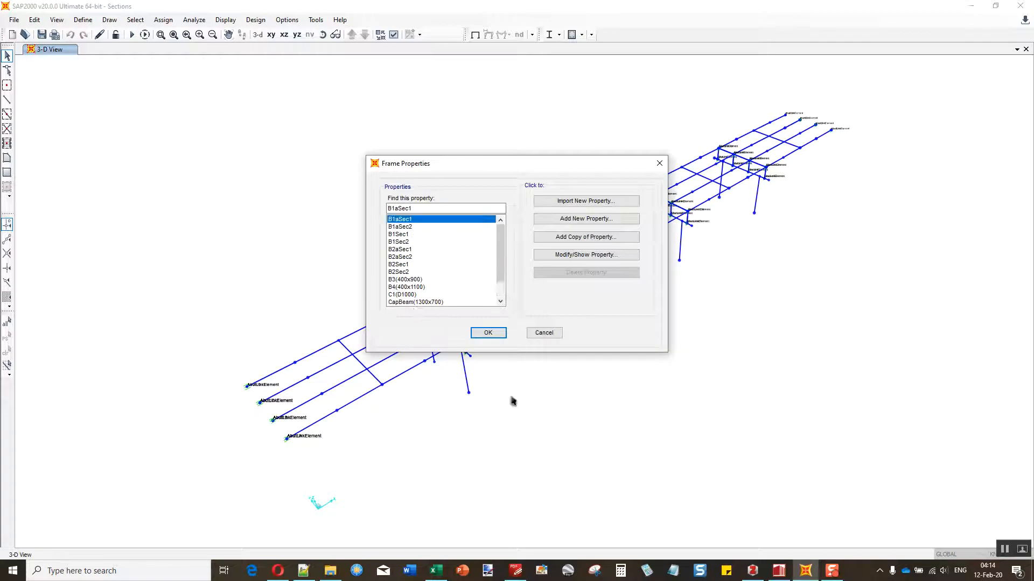
# - Switch to SeismoStruct and compare its defined sections with its element classes
pyautogui.click(779, 571)
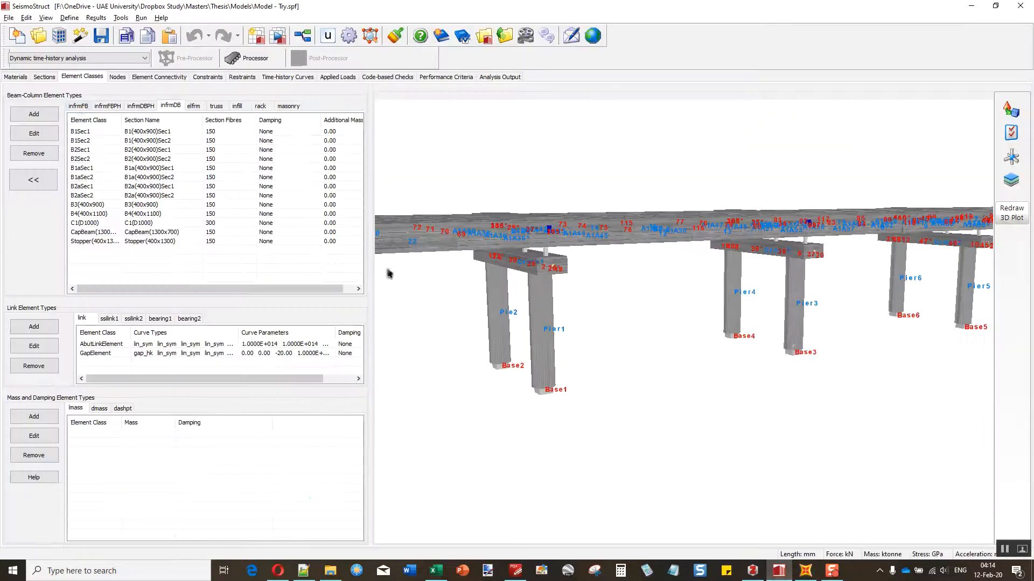
pyautogui.click(44, 77)
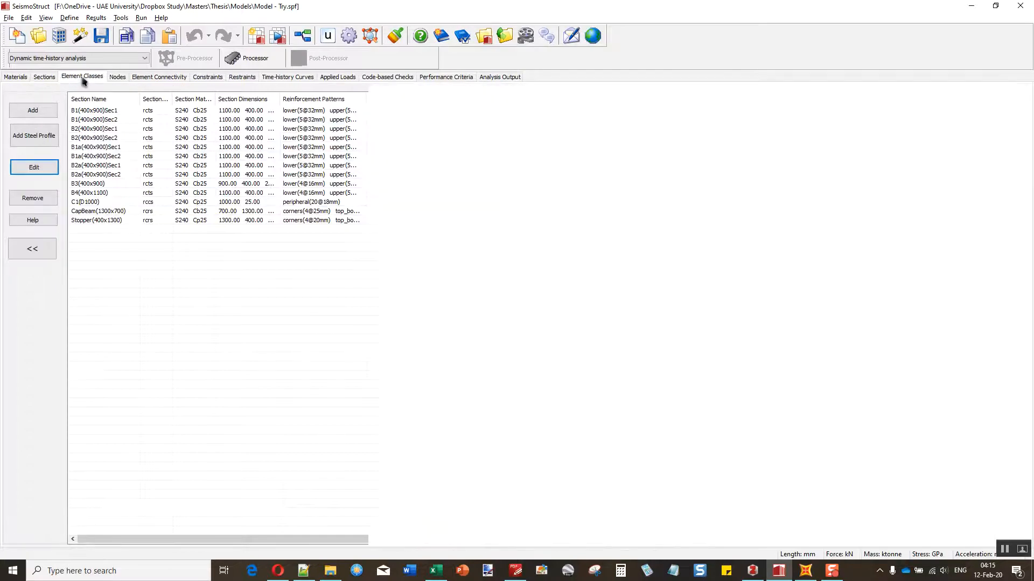
pyautogui.click(83, 76)
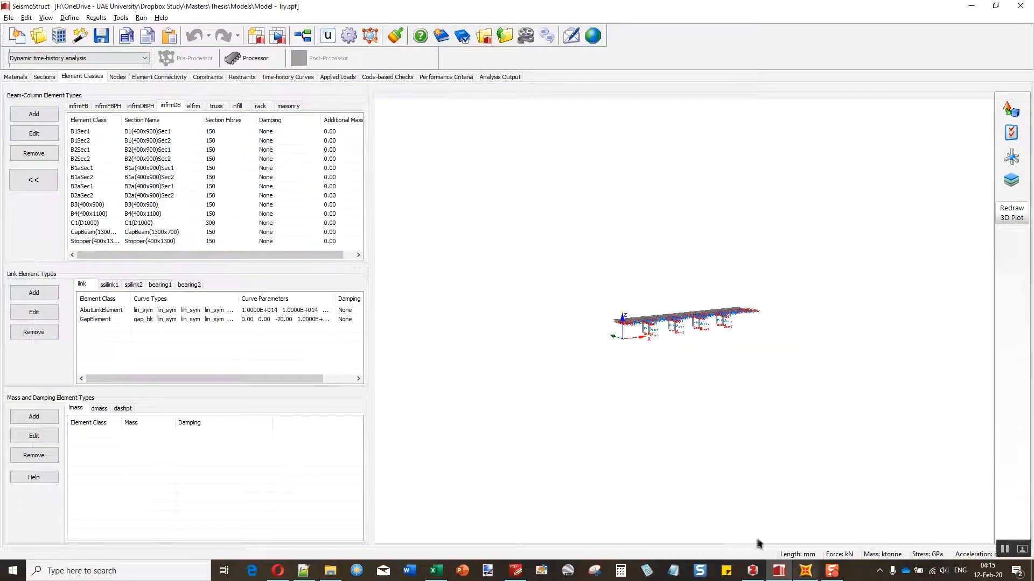
# - Open the model's nodes table and examine it from the first node to the base nodes
pyautogui.click(118, 77)
pyautogui.click(386, 330)
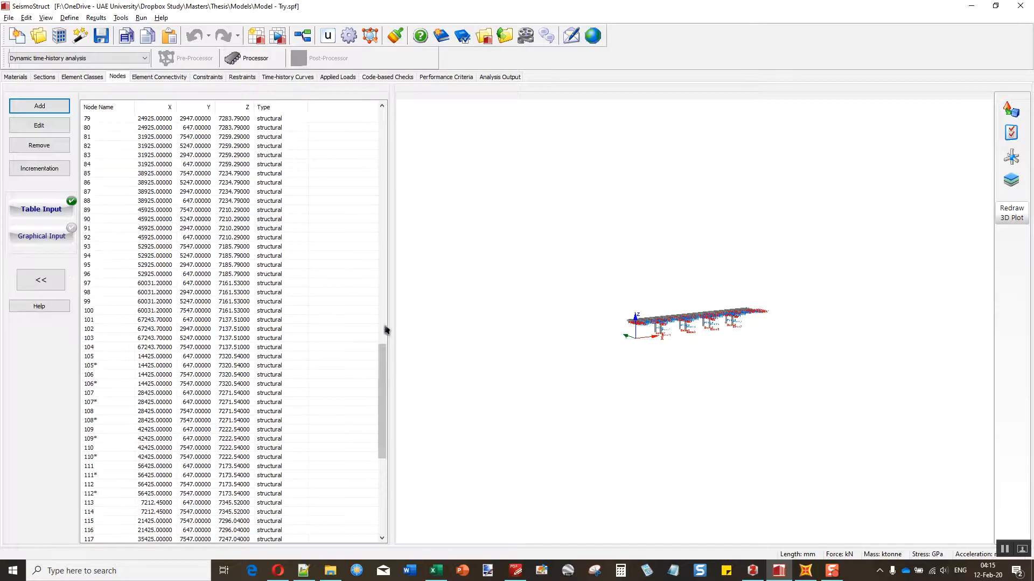
pyautogui.moveTo(386, 364); pyautogui.dragTo(374, 122)
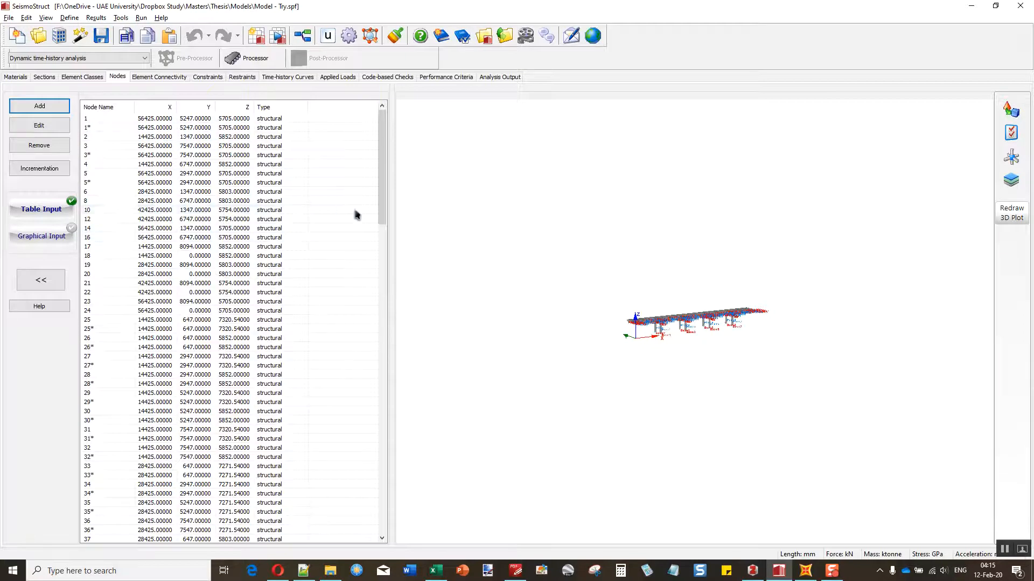
pyautogui.scroll(-20, 355, 215)
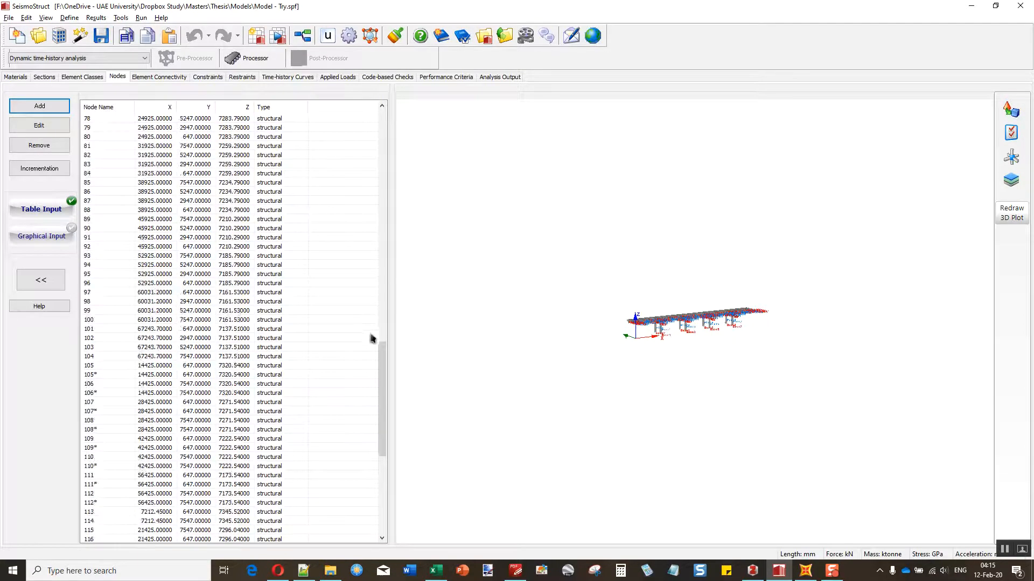
pyautogui.scroll(-10, 370, 338)
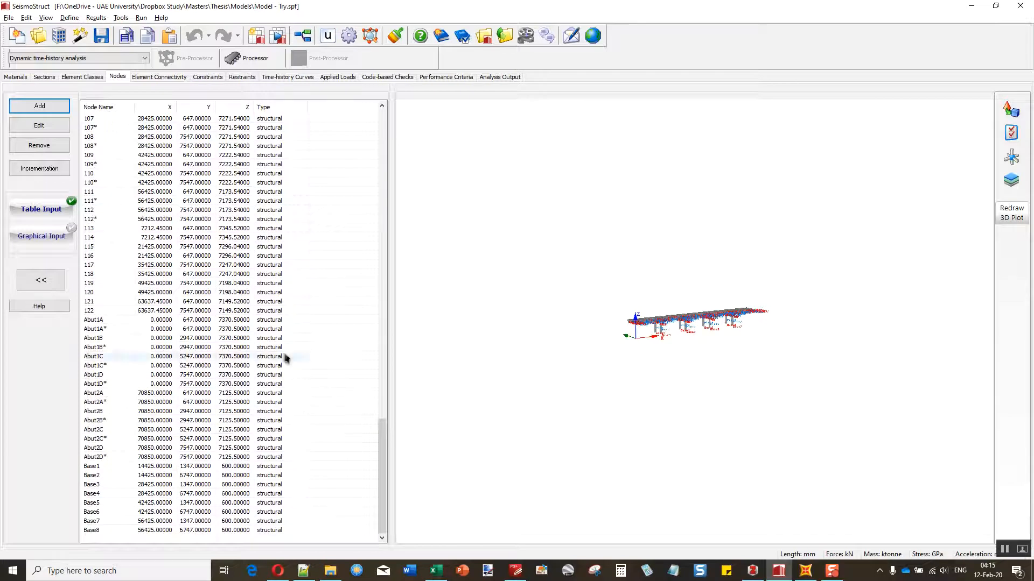
# - Select and copy all rows of the nodes table
pyautogui.click(175, 167)
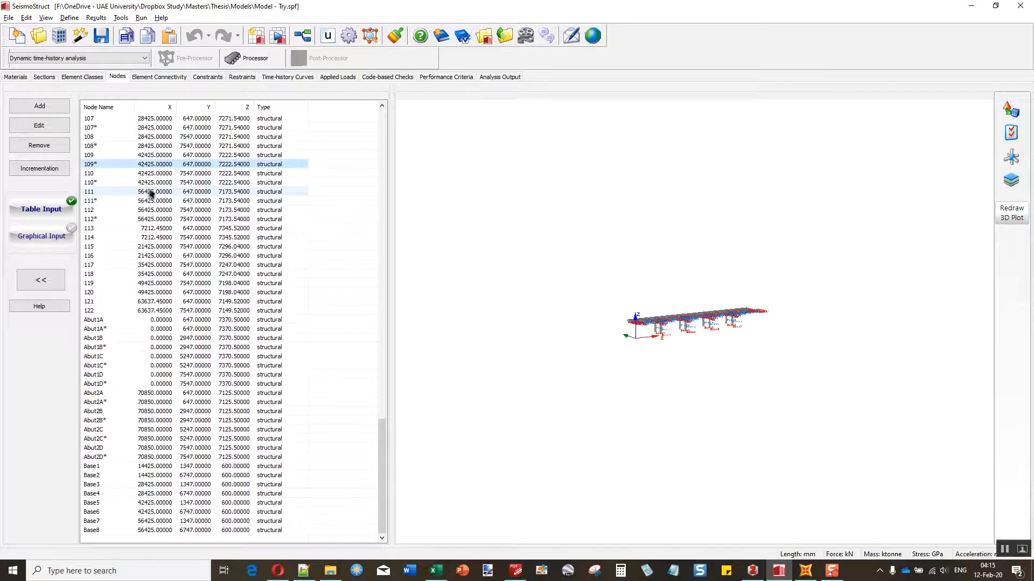
pyautogui.hotkey('ctrl', 'a')
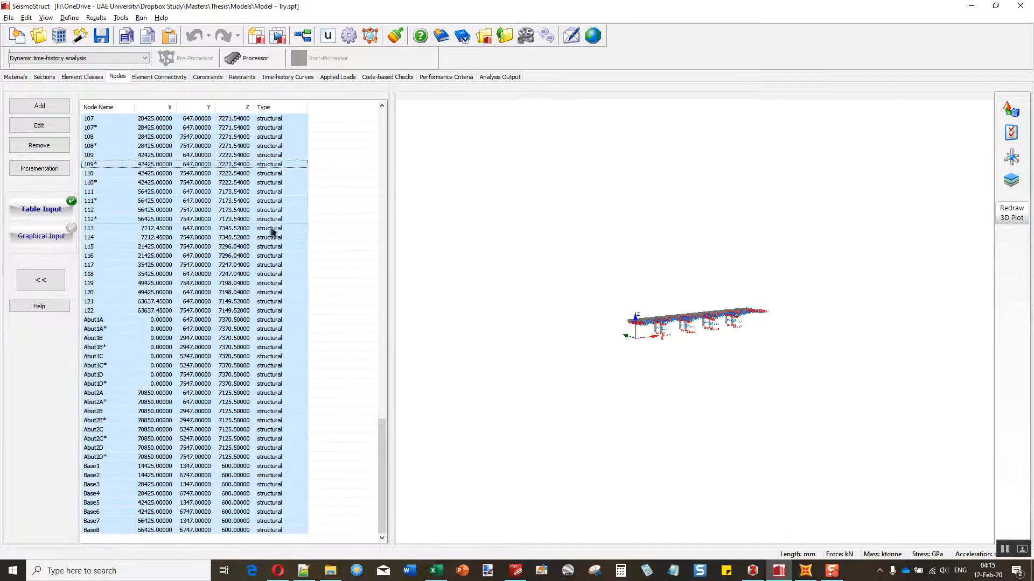
pyautogui.click(436, 571)
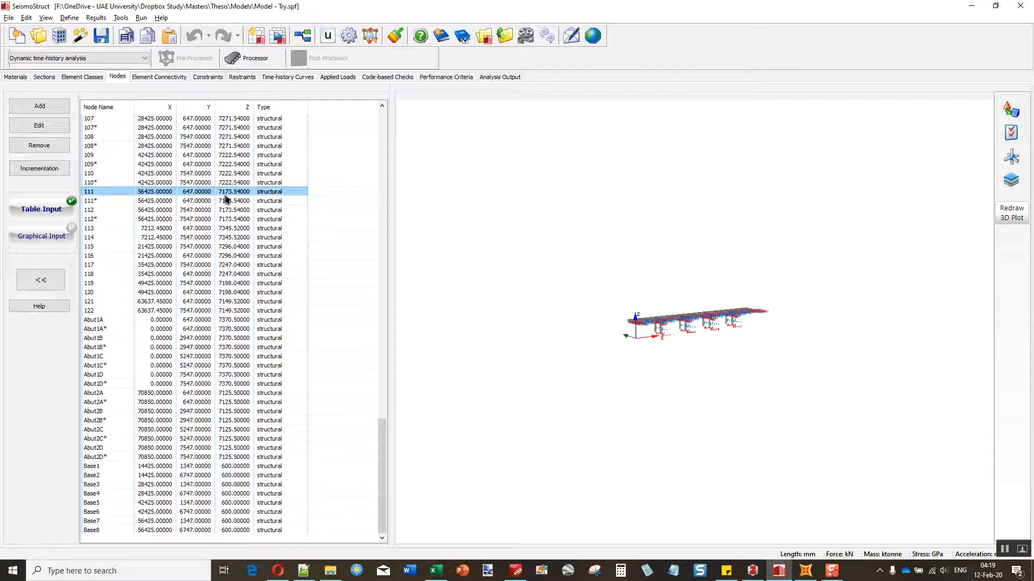
pyautogui.hotkey('ctrl', 'a')
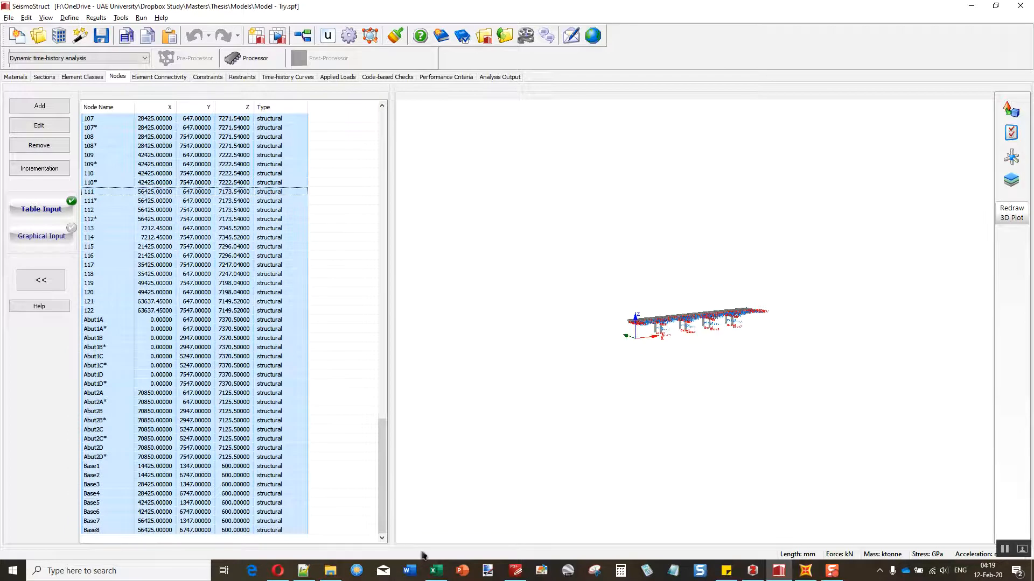
# - Switch to the Excel workbook, paste the copied nodes at cell A4 of the Nodes sheet and split them into separate columns
pyautogui.moveTo(435, 570)
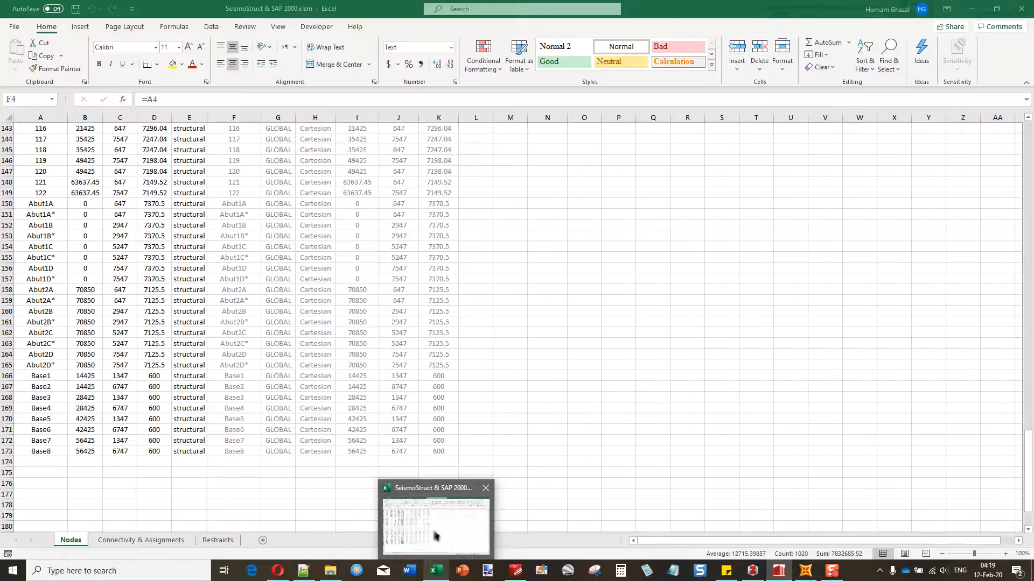
pyautogui.click(434, 531)
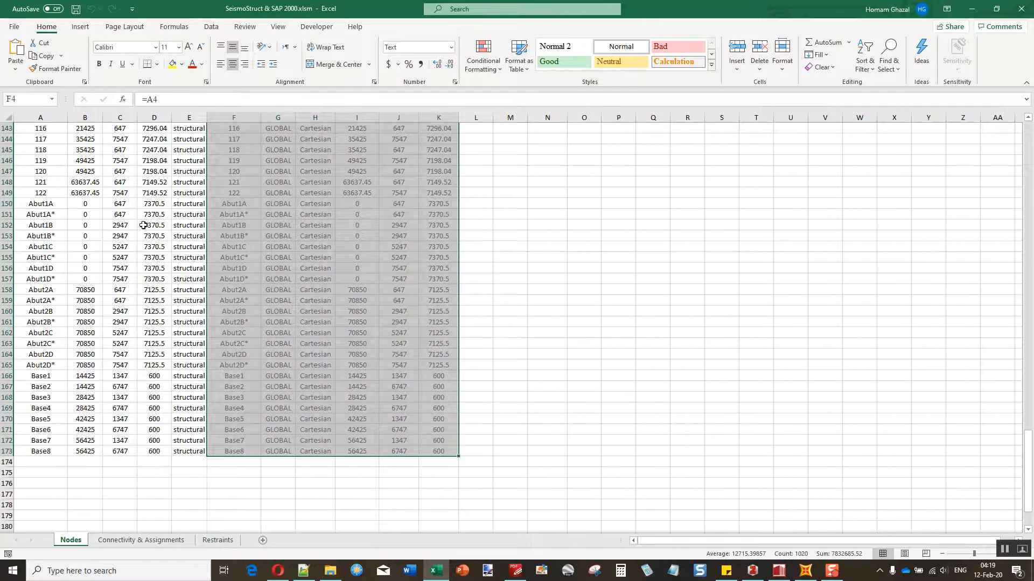
pyautogui.scroll(20, 101, 211)
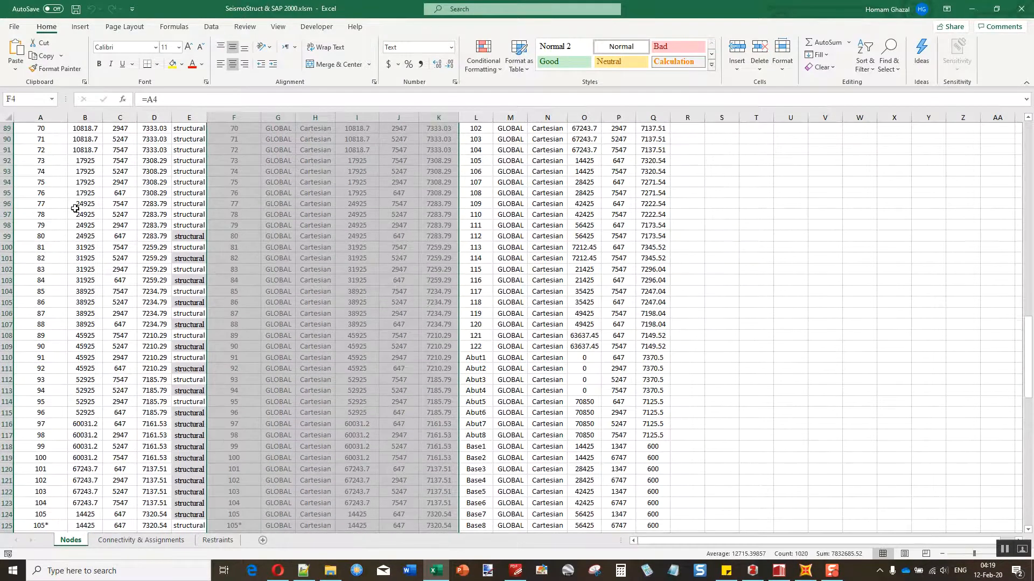
pyautogui.scroll(20, 75, 208)
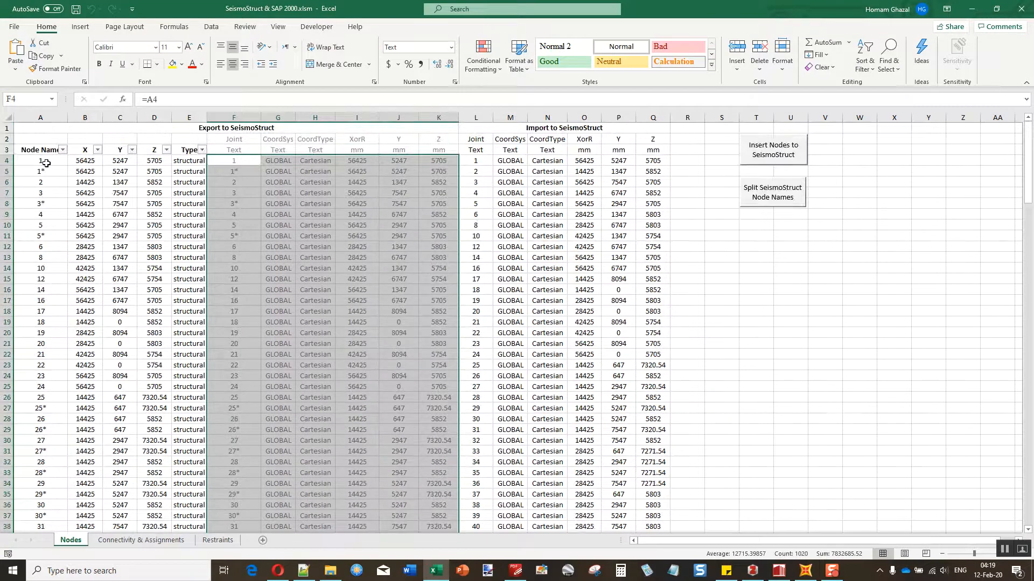
pyautogui.click(44, 162)
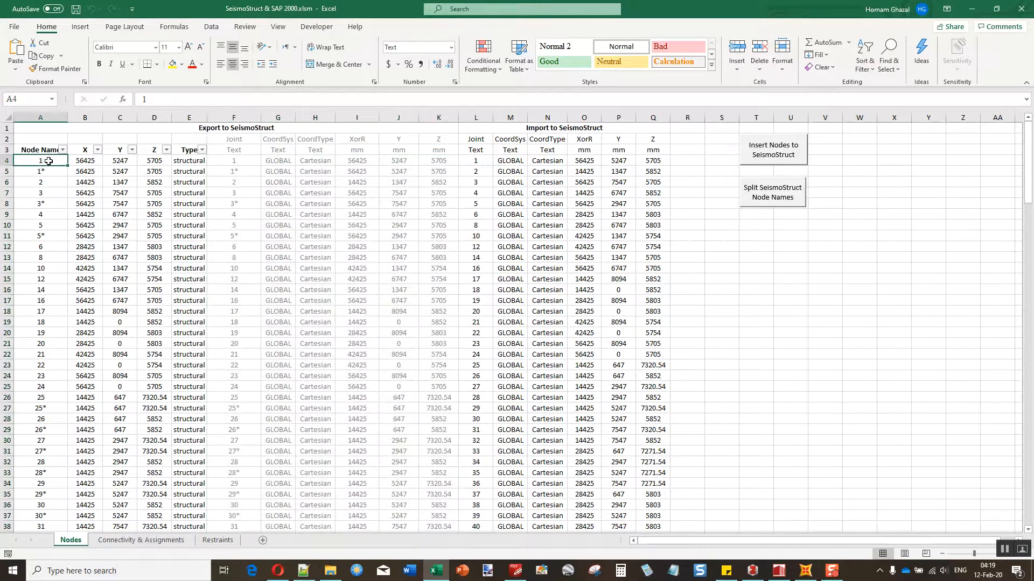
pyautogui.rightClick(48, 161)
pyautogui.click(75, 217)
pyautogui.click(76, 217)
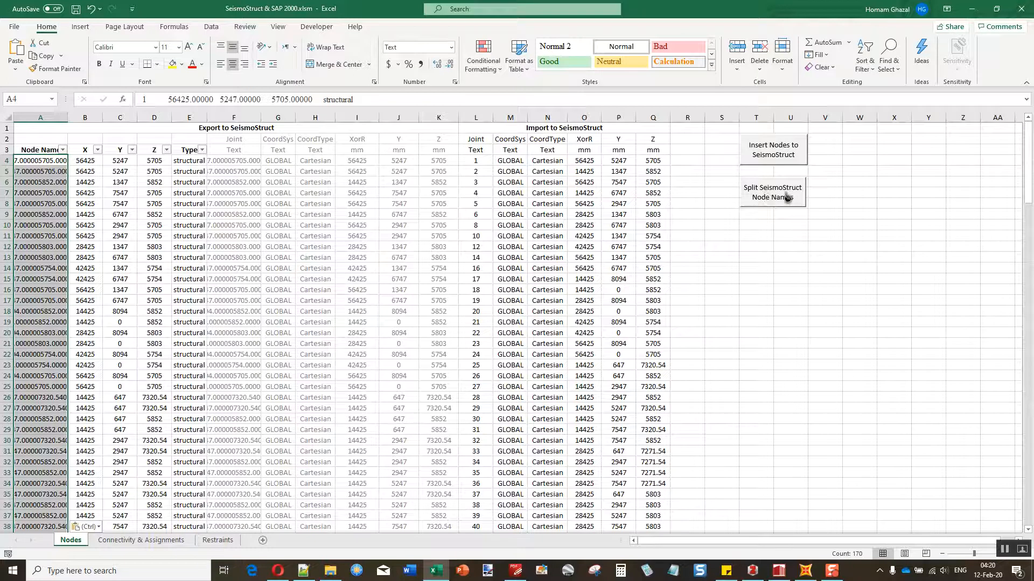
pyautogui.click(767, 206)
pyautogui.click(499, 319)
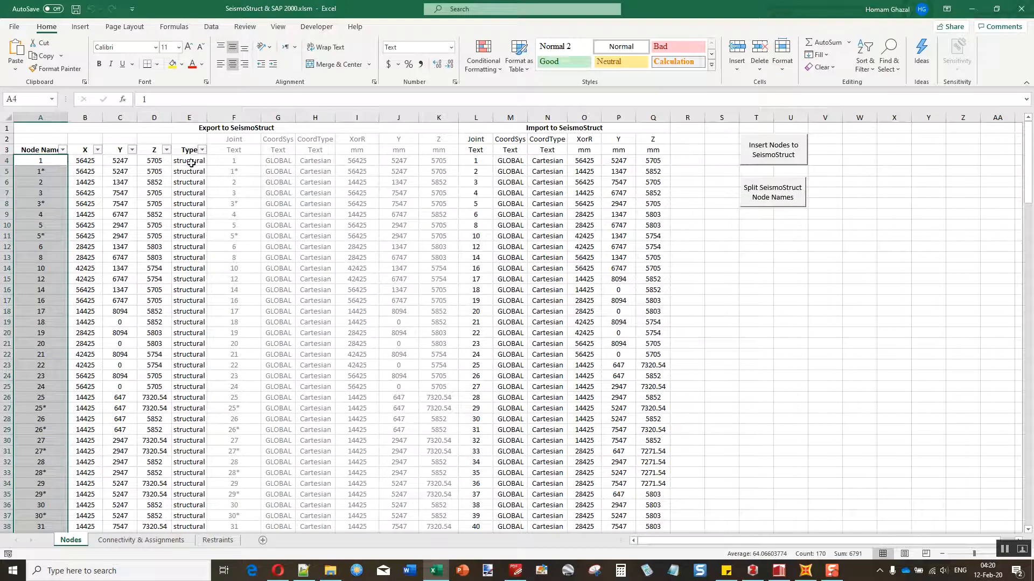
# - Compare the SeismoStruct nodes table with the spreadsheet, and select the first joint row F4:K4 on the Nodes sheet
pyautogui.click(779, 570)
pyautogui.scroll(20, 320, 258)
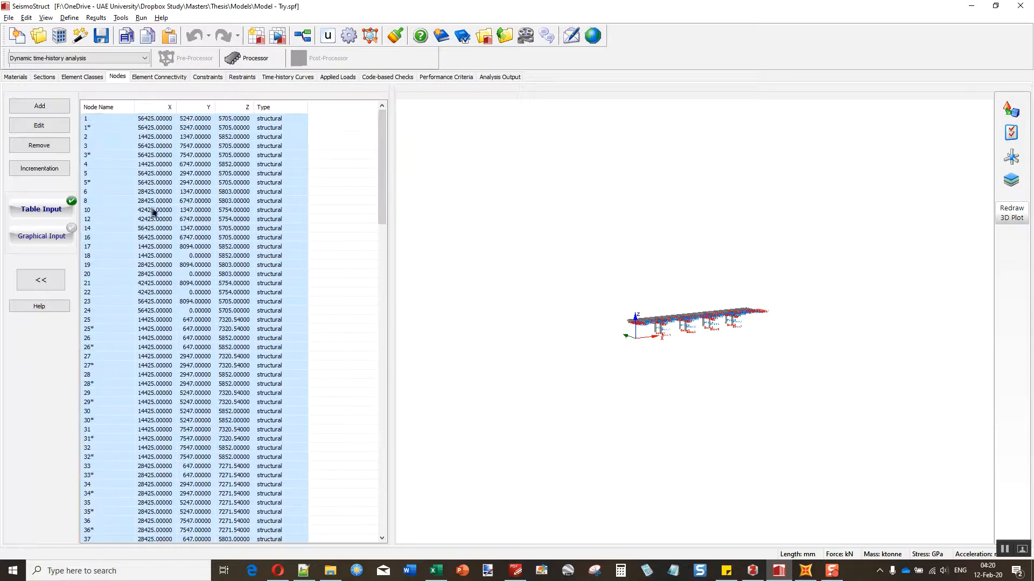
pyautogui.hotkey('alt', 'Tab')
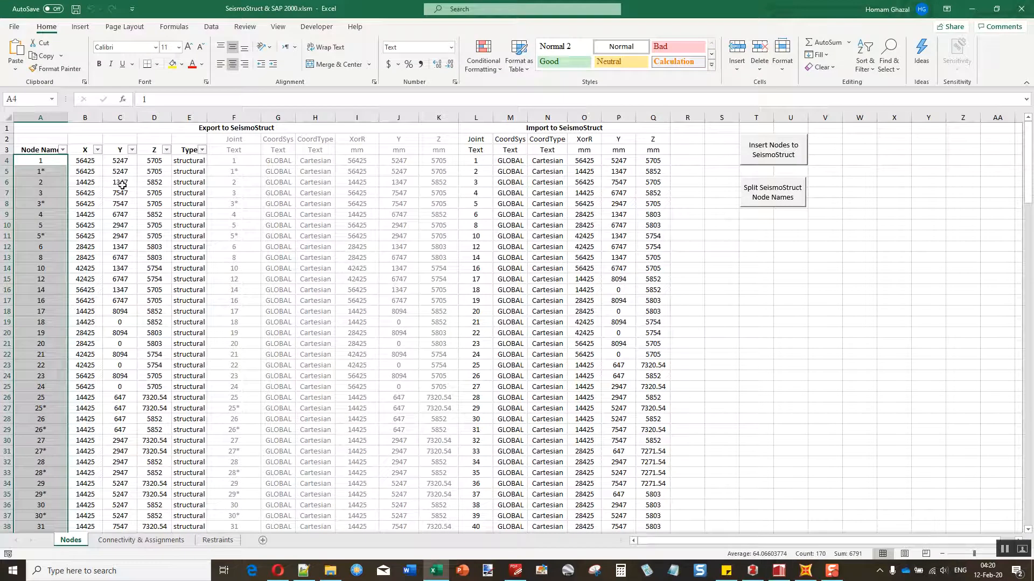
pyautogui.click(234, 161)
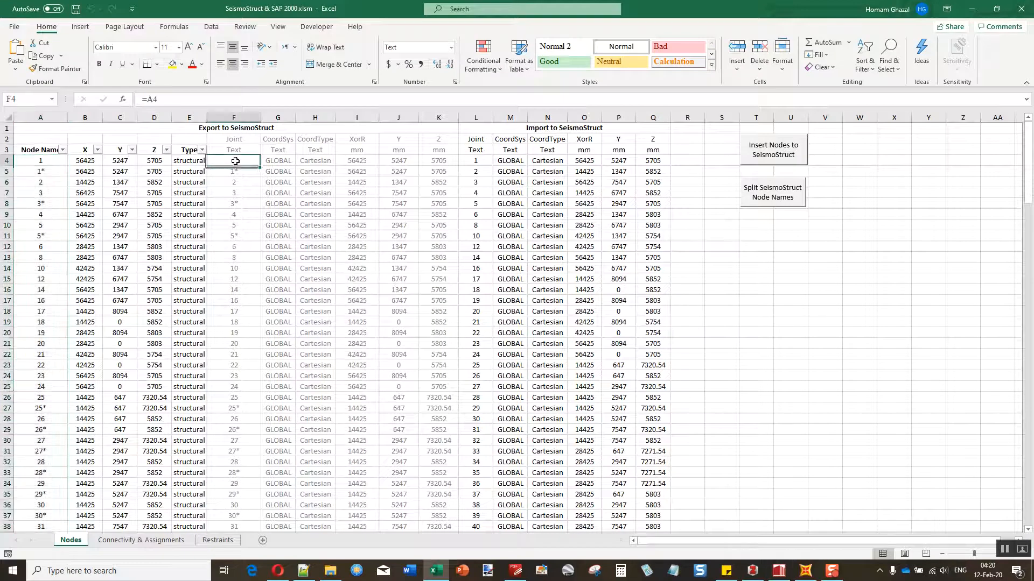
pyautogui.keyDown('shift'); pyautogui.click(431, 160); pyautogui.keyUp('shift')
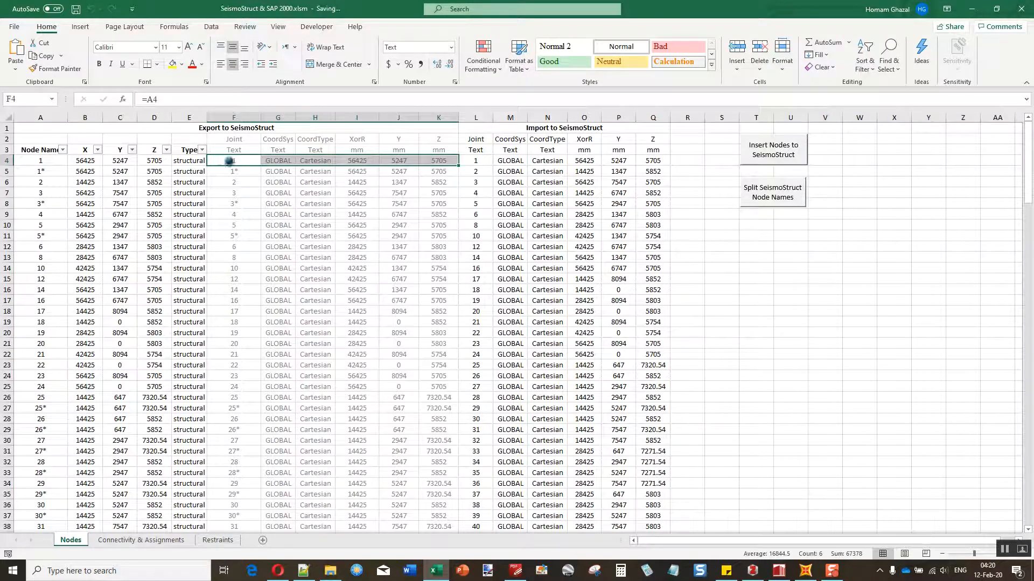
# - Switch to SeismoStruct and examine the element connectivity table down to the pier elements
pyautogui.click(437, 570)
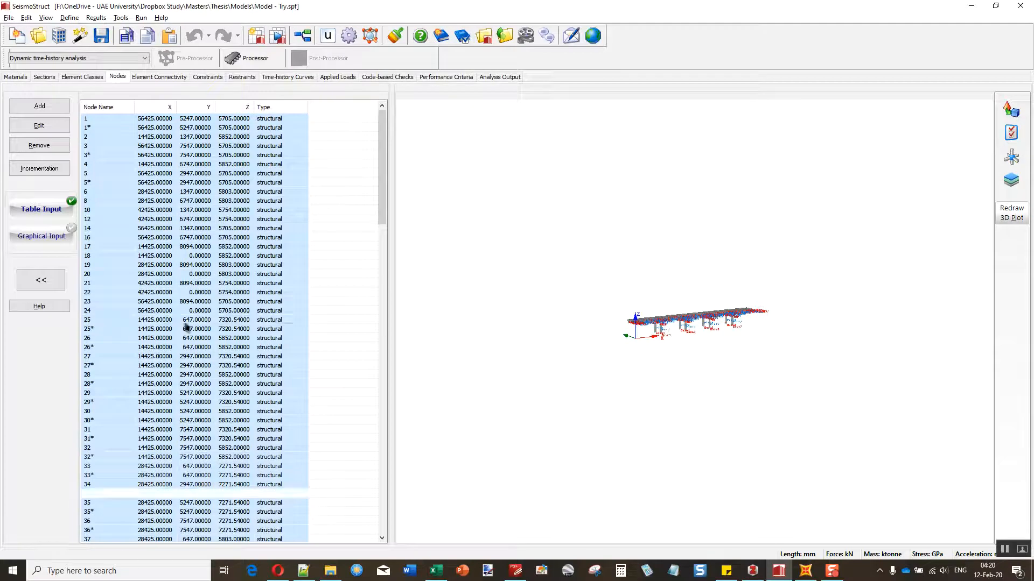
pyautogui.click(160, 78)
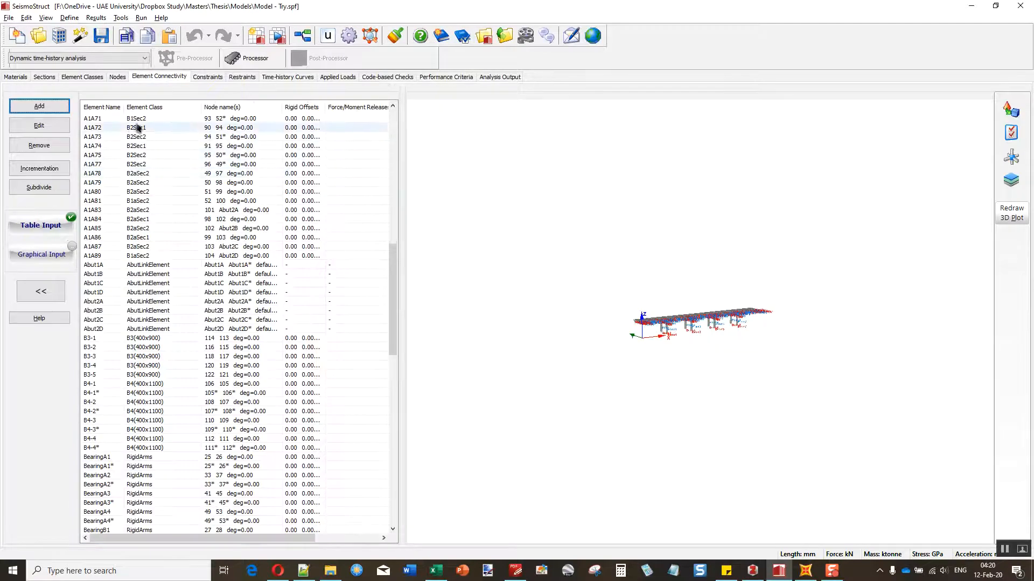
pyautogui.moveTo(394, 299); pyautogui.dragTo(427, 522)
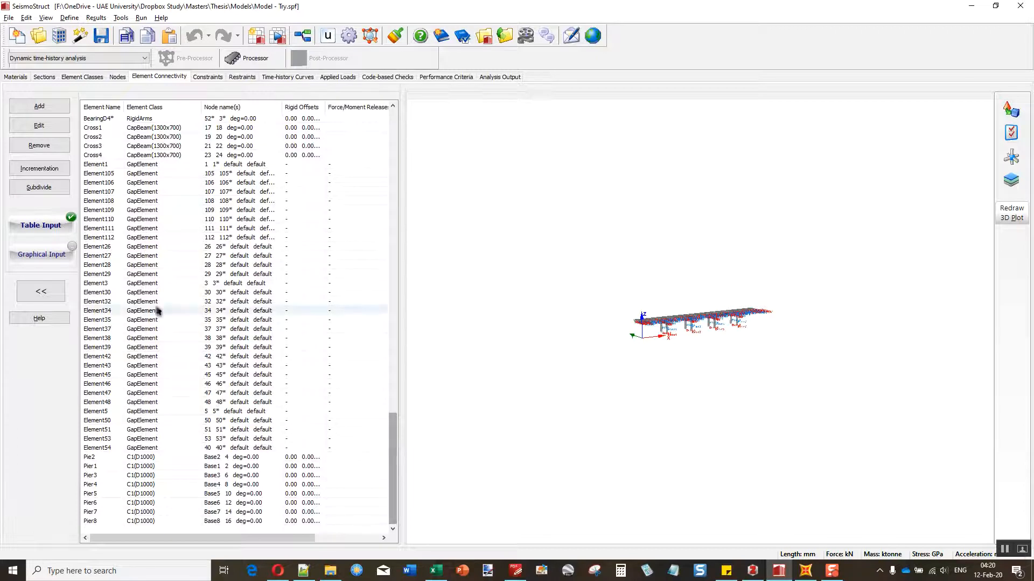
# - Review the element connectivity table back up through its bearing, beam and abutment elements, then select and copy all its rows
pyautogui.moveTo(395, 434); pyautogui.dragTo(396, 356)
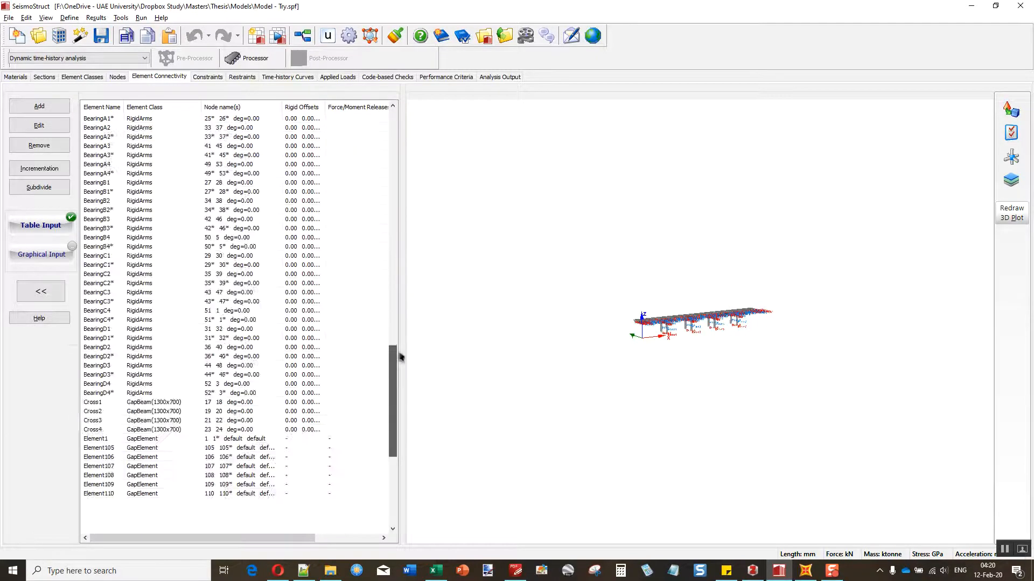
pyautogui.scroll(11, 173, 404)
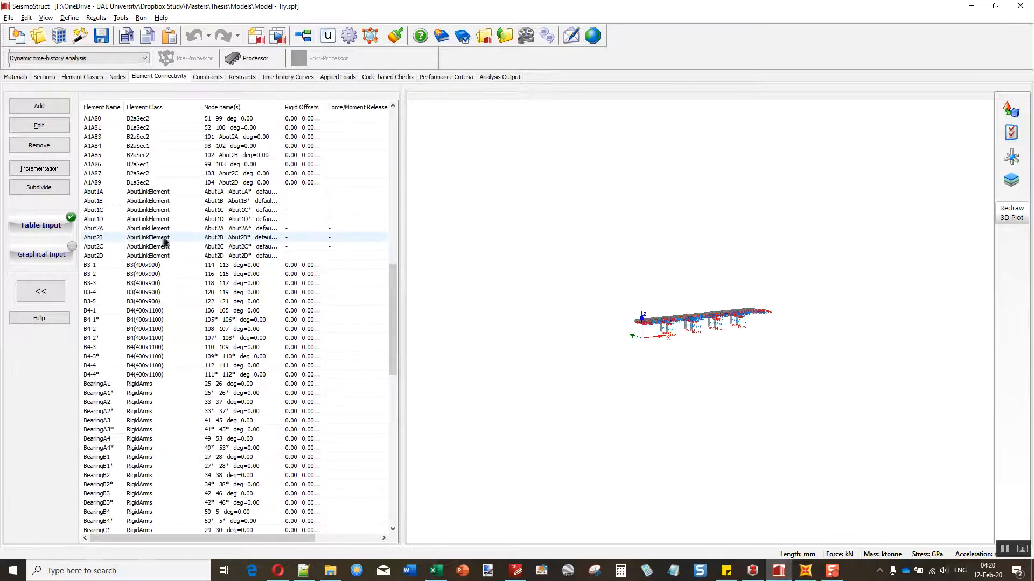
pyautogui.scroll(5, 185, 178)
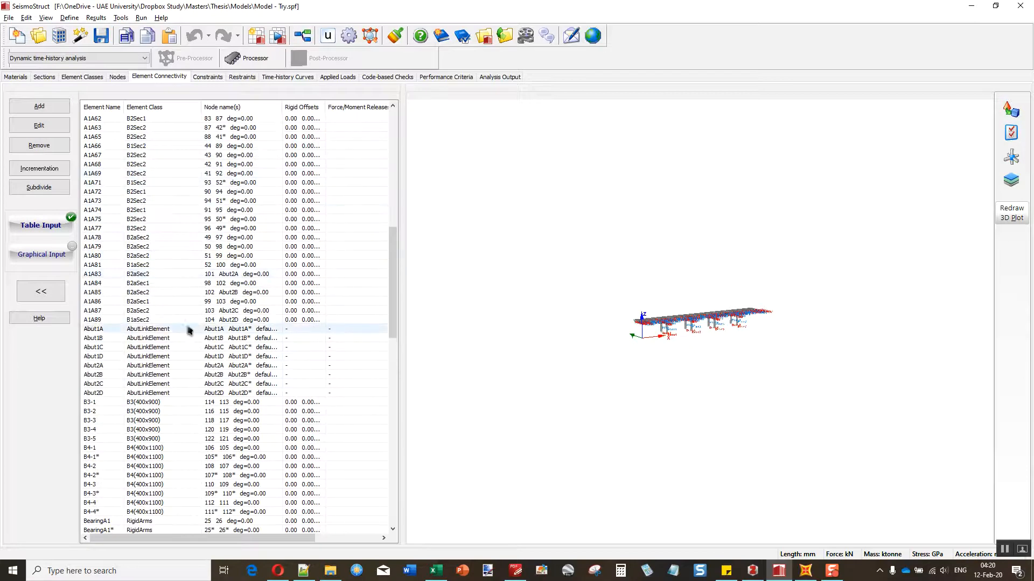
pyautogui.scroll(-1, 189, 330)
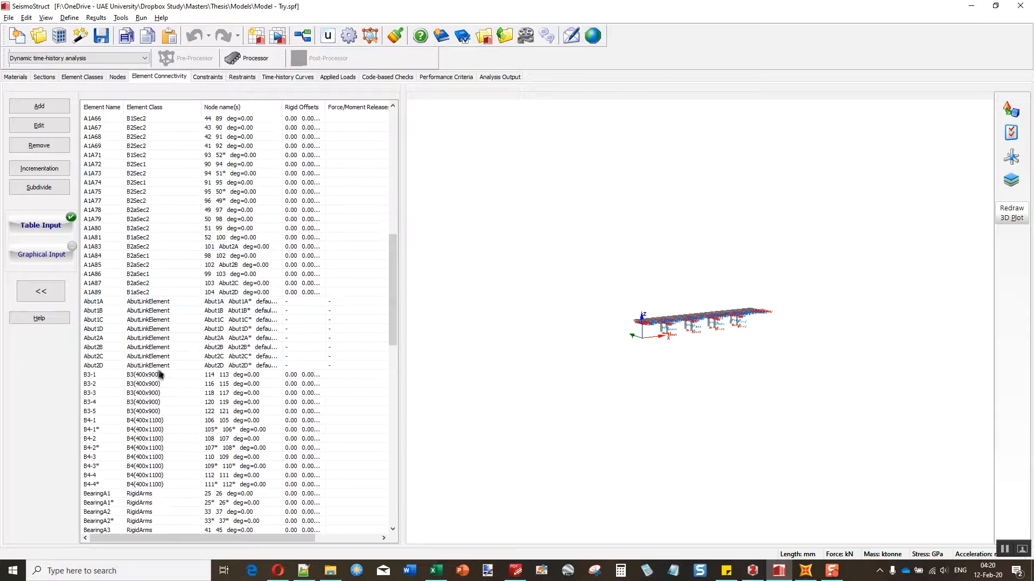
pyautogui.click(167, 204)
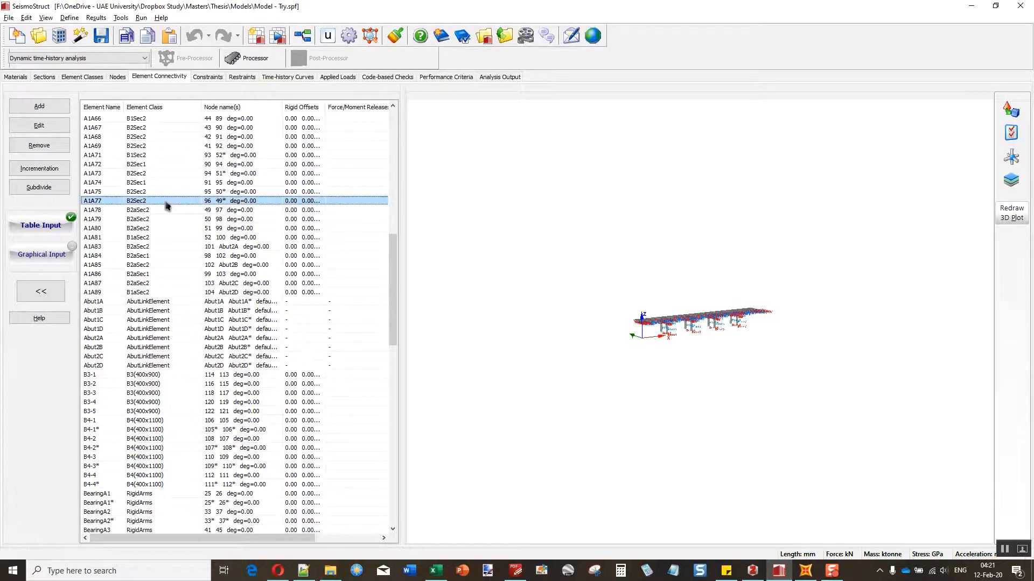
pyautogui.hotkey('ctrl', 'a')
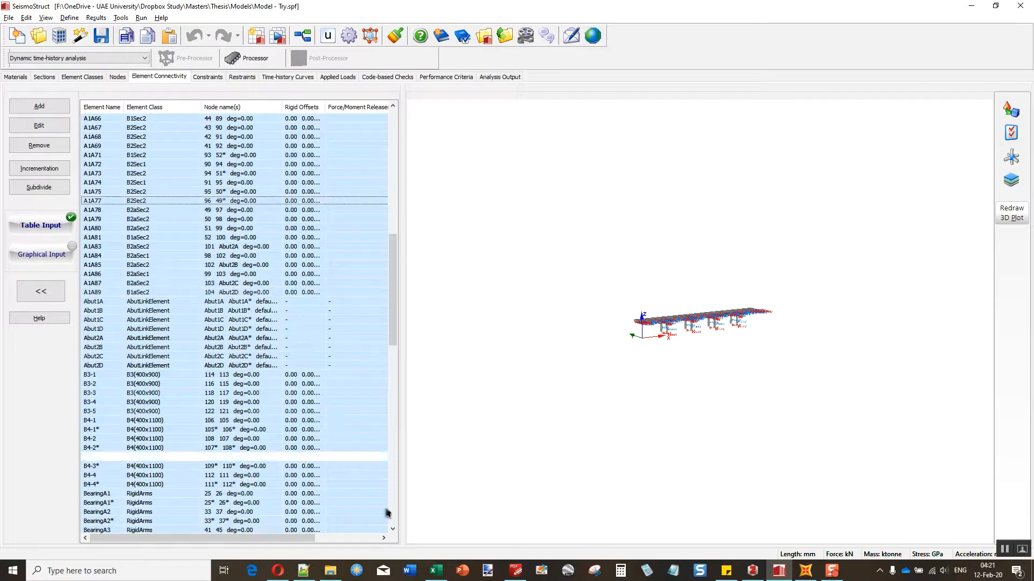
# - Switch to the Excel workbook and paste the copied elements as text at cell A6 of the Connectivity & Assignments sheet
pyautogui.click(436, 570)
pyautogui.click(136, 540)
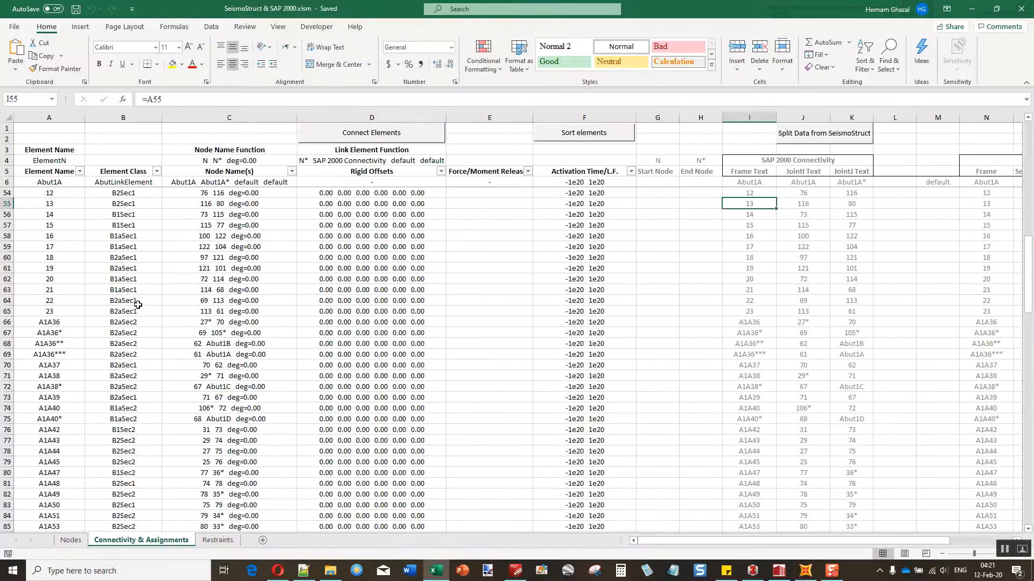
pyautogui.scroll(15, 99, 221)
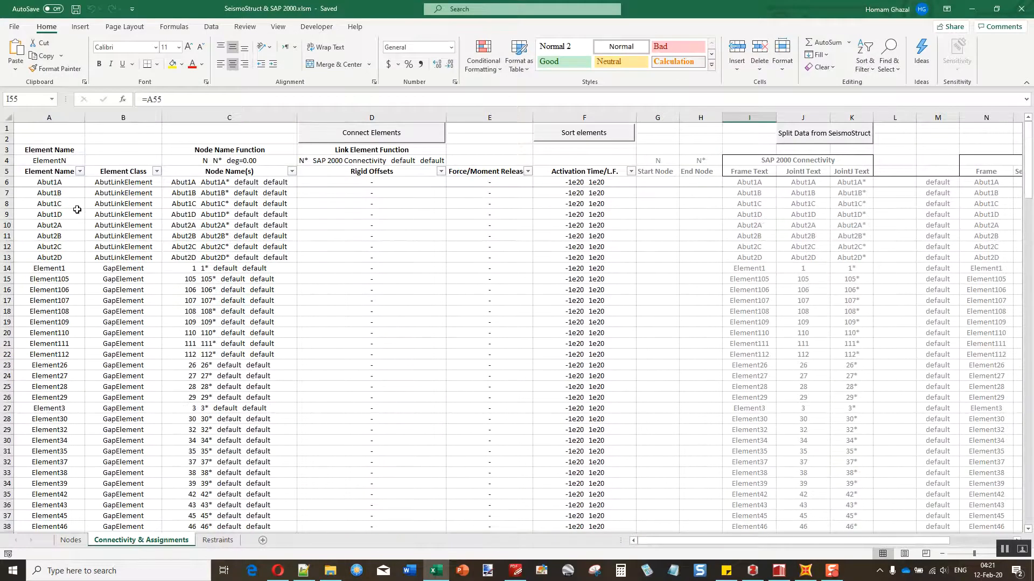
pyautogui.click(57, 183)
pyautogui.rightClick(57, 185)
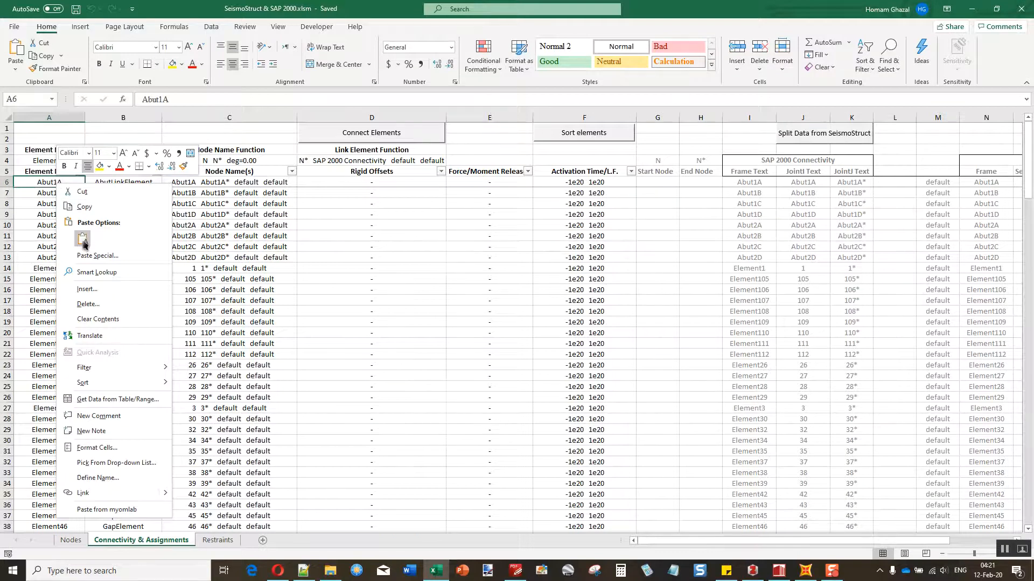
pyautogui.click(81, 240)
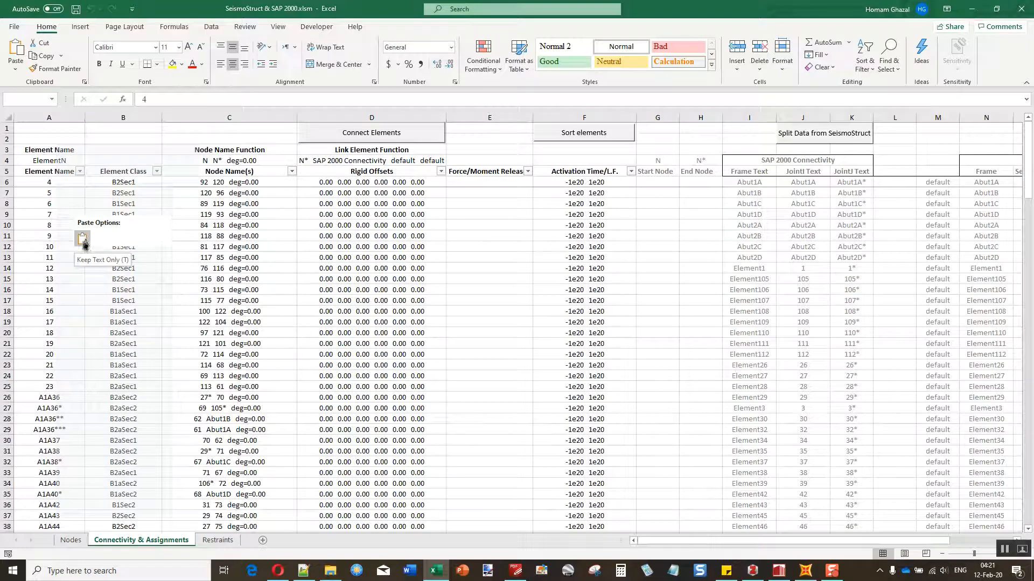
pyautogui.click(82, 239)
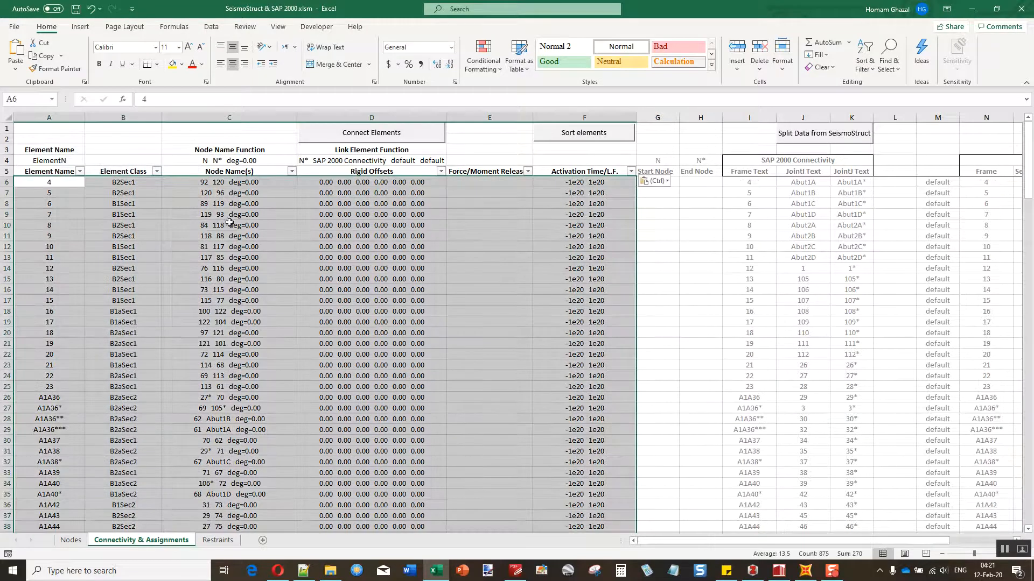
# - Re-import the pasted element data as delimited text with the Text Import Wizard, replacing the existing cells
pyautogui.click(654, 180)
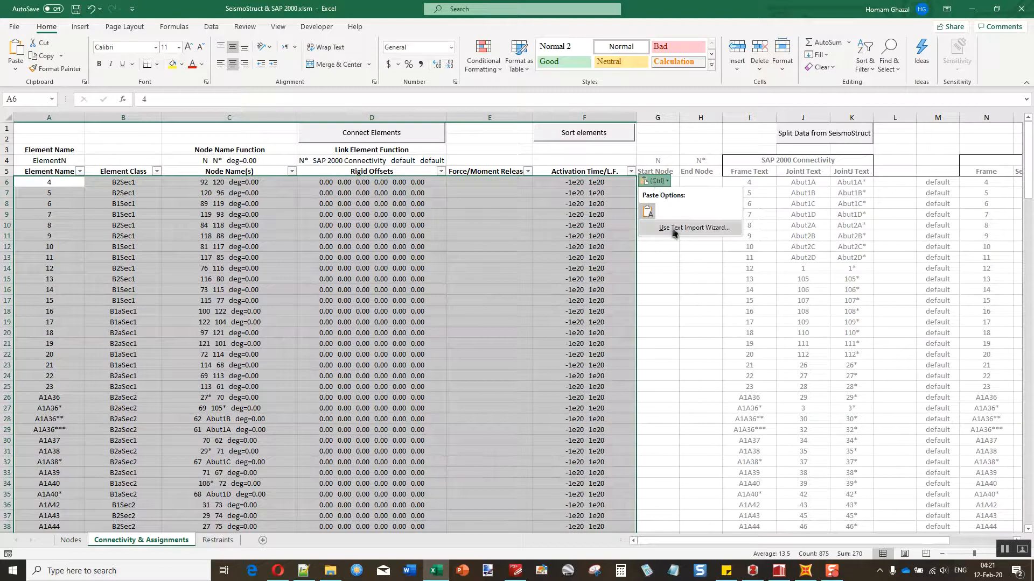
pyautogui.press('Escape')
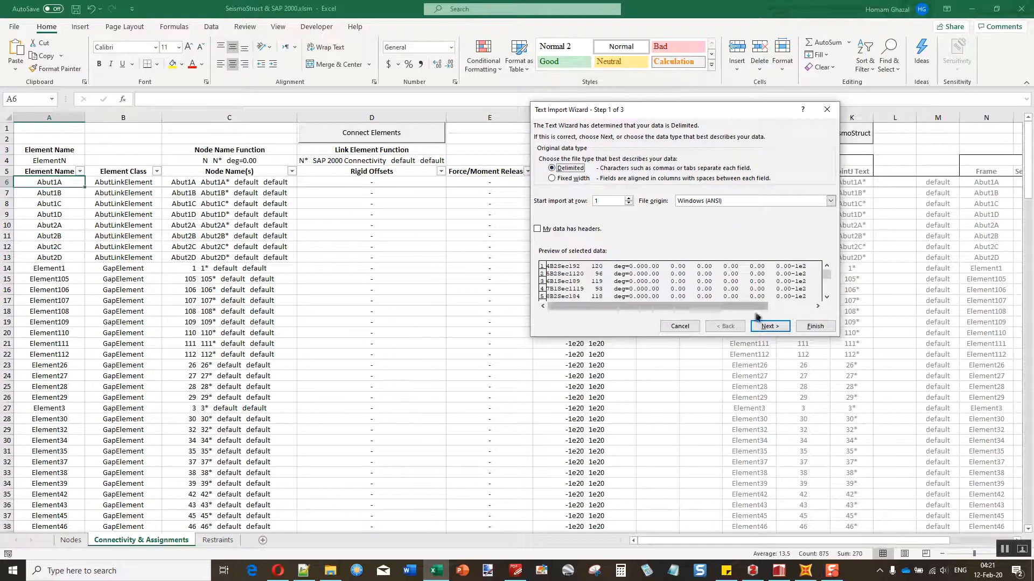
pyautogui.click(769, 326)
pyautogui.click(556, 188)
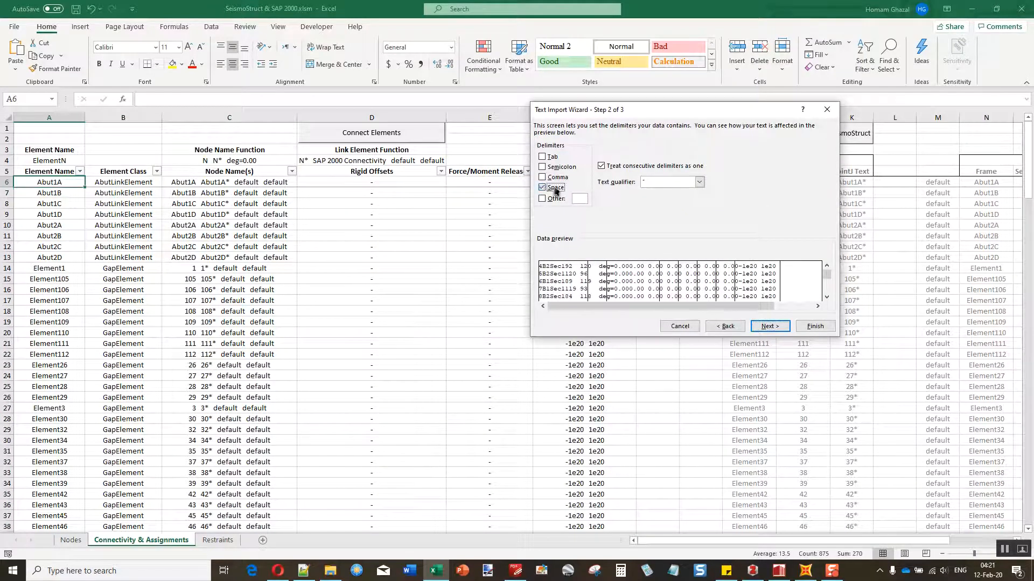
pyautogui.click(769, 326)
pyautogui.click(815, 327)
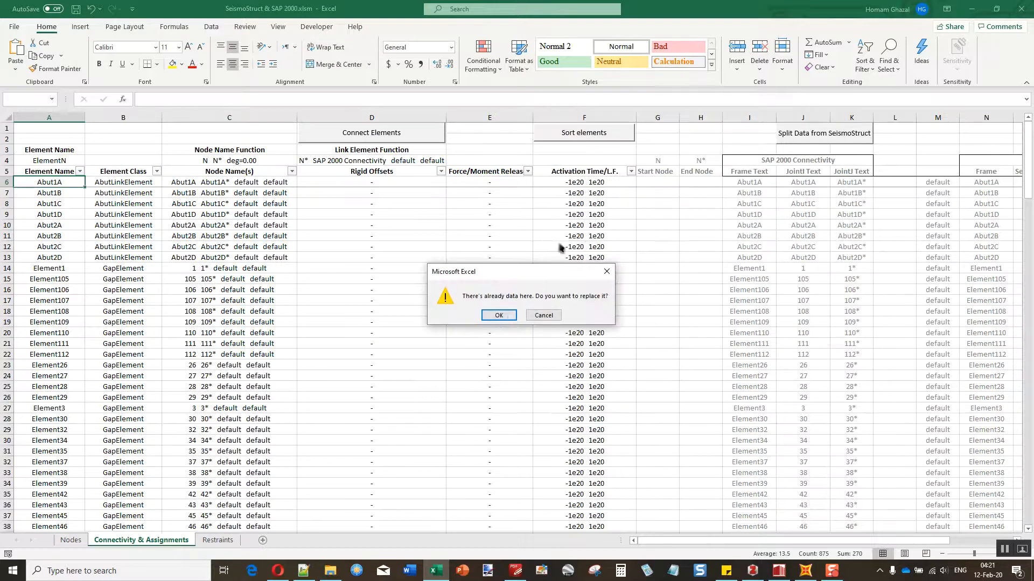
pyautogui.click(498, 321)
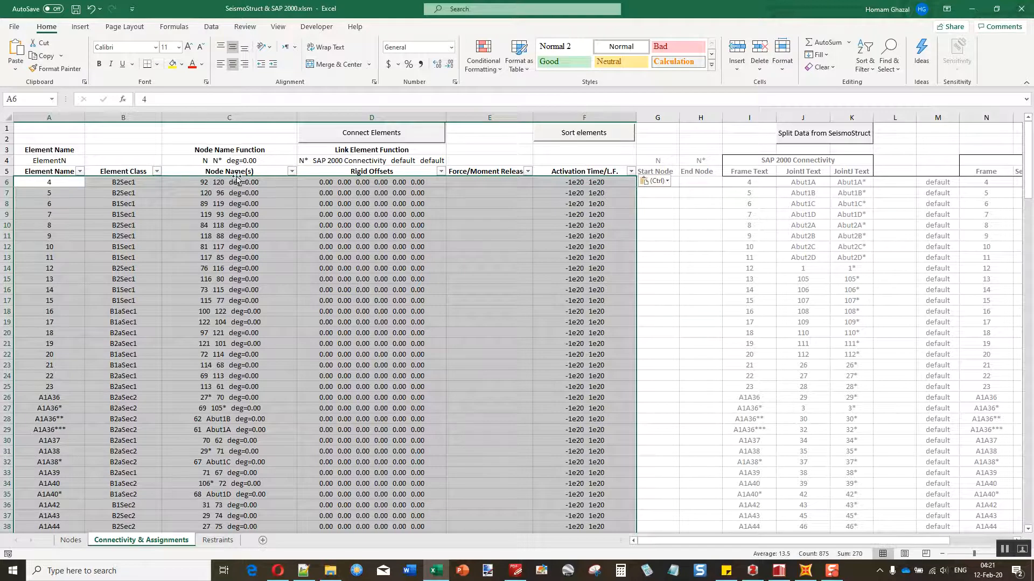
# - Sort the pasted elements with the workbook's sorting macro and review the sorted rows down to the pier and bearing elements
pyautogui.click(197, 183)
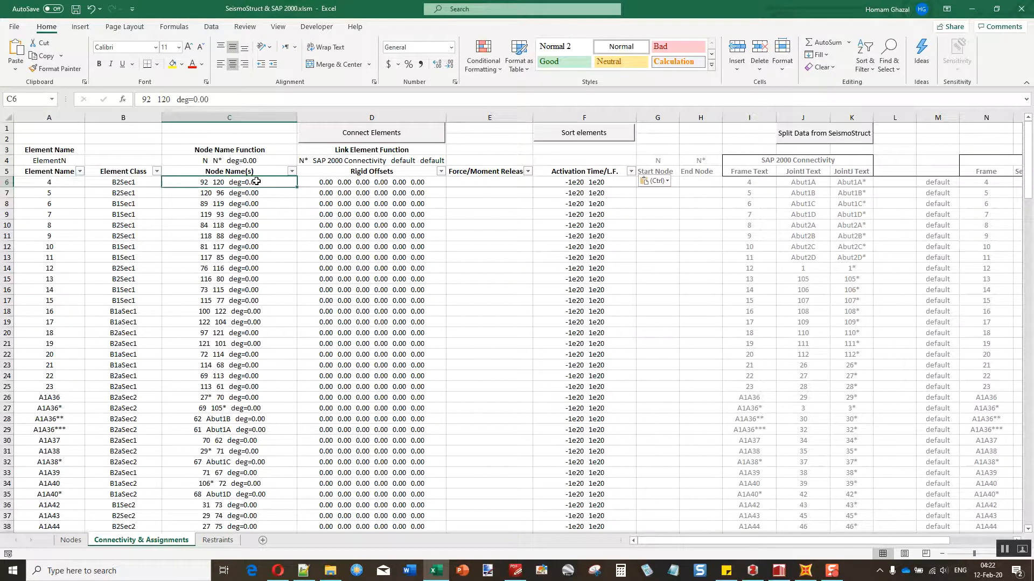
pyautogui.click(554, 136)
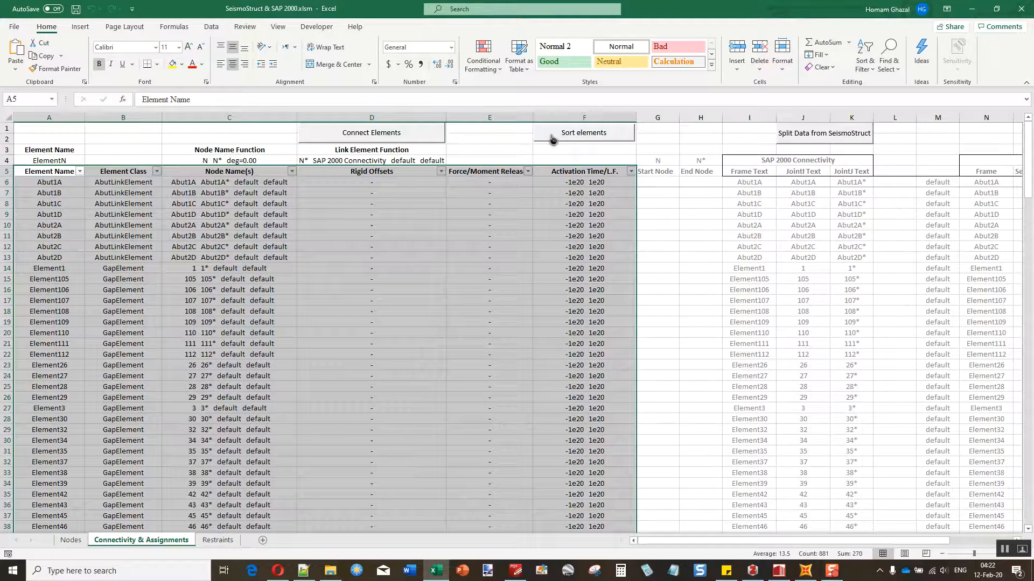
pyautogui.click(372, 182)
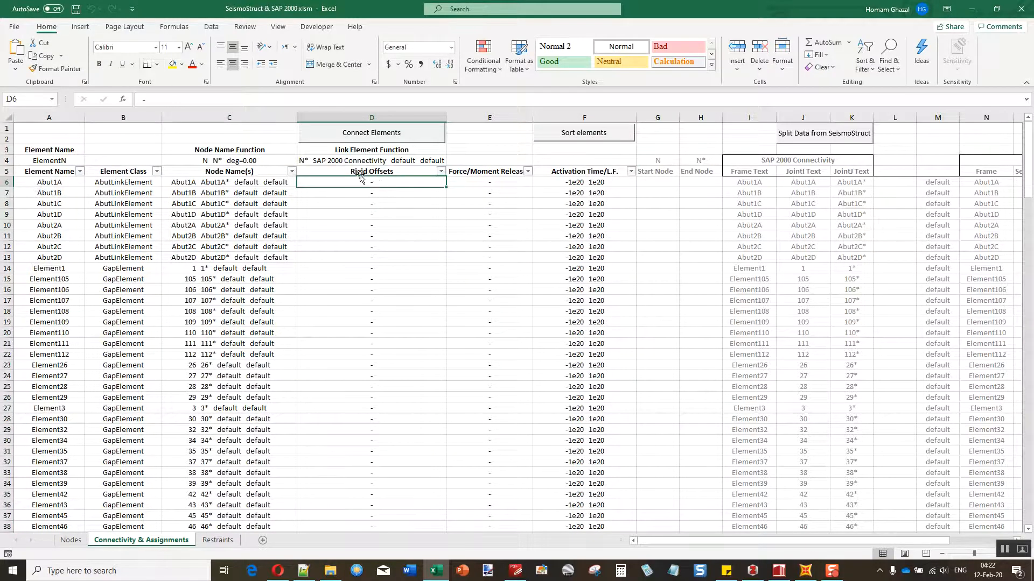
pyautogui.scroll(-10, 388, 269)
pyautogui.scroll(10, 386, 264)
pyautogui.scroll(-12, 400, 214)
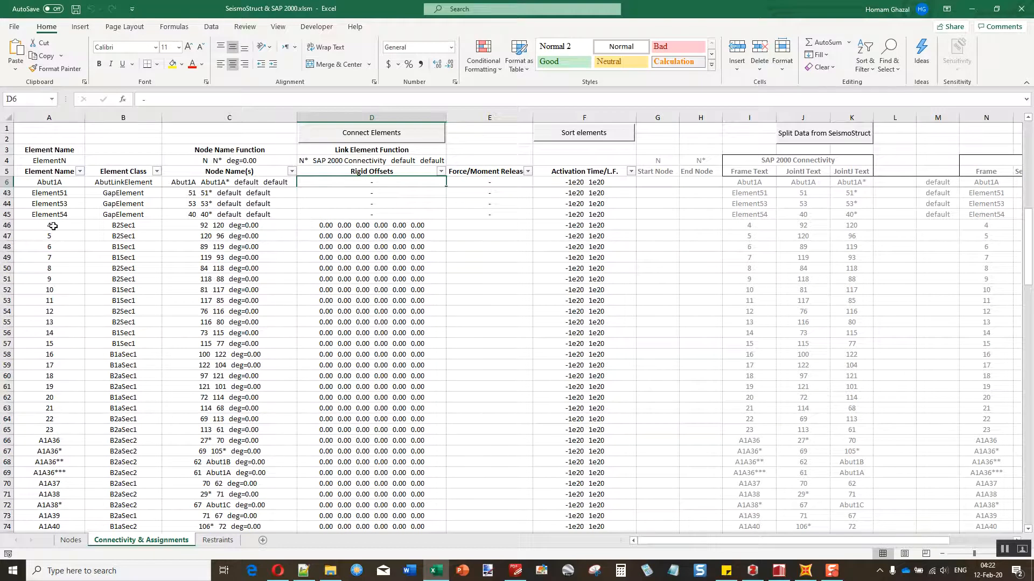
pyautogui.scroll(-15, 368, 218)
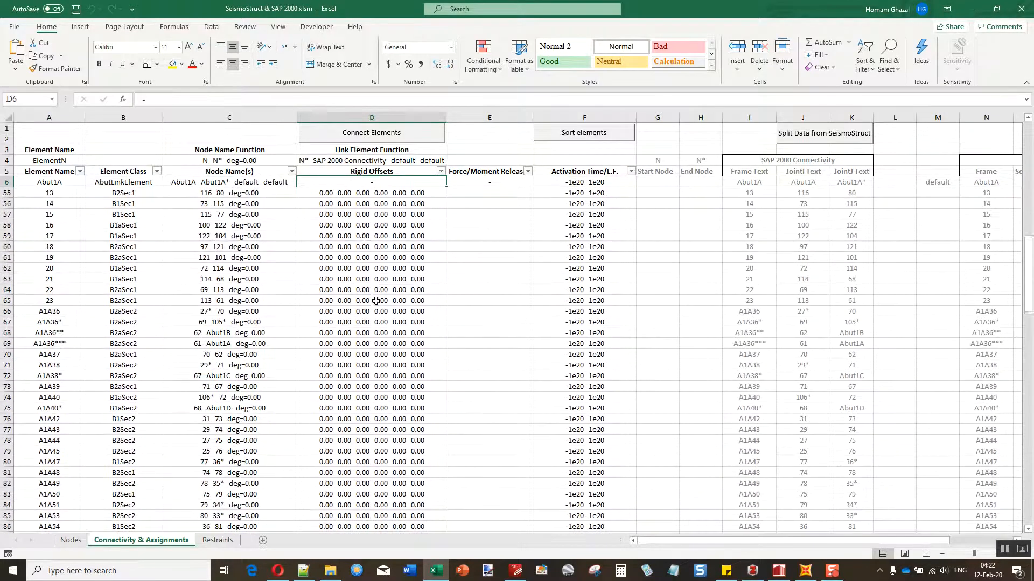
pyautogui.scroll(-11, 380, 319)
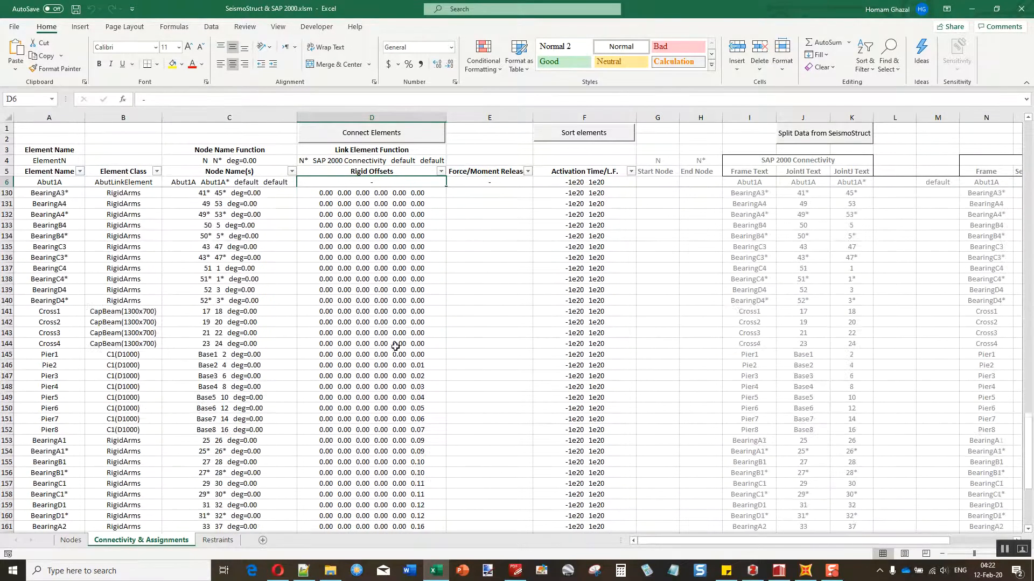
pyautogui.scroll(20, 495, 335)
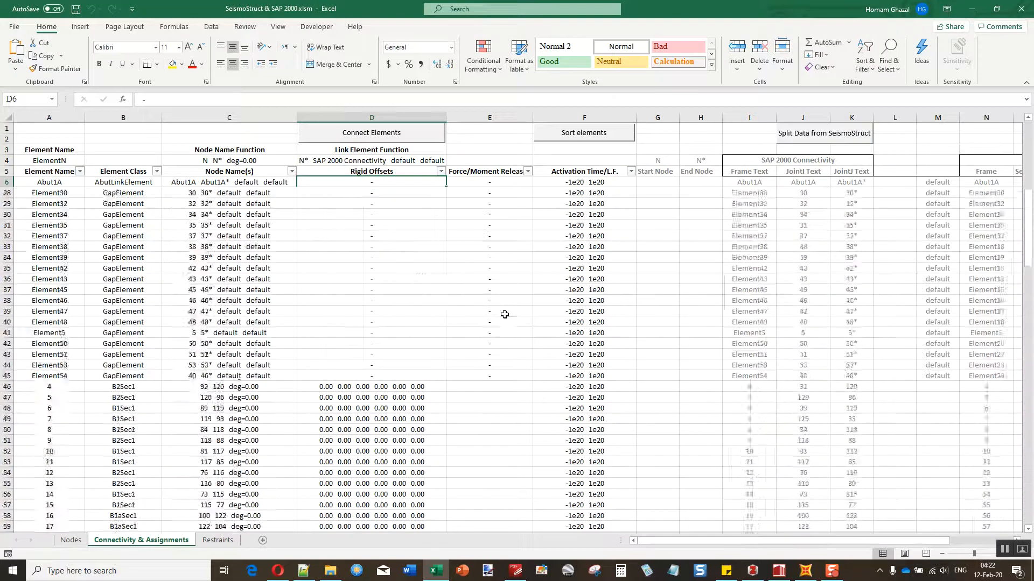
# - Split the SeismoStruct data into the SAP 2000 Connectivity columns, replacing the existing data, and save the workbook
pyautogui.click(830, 137)
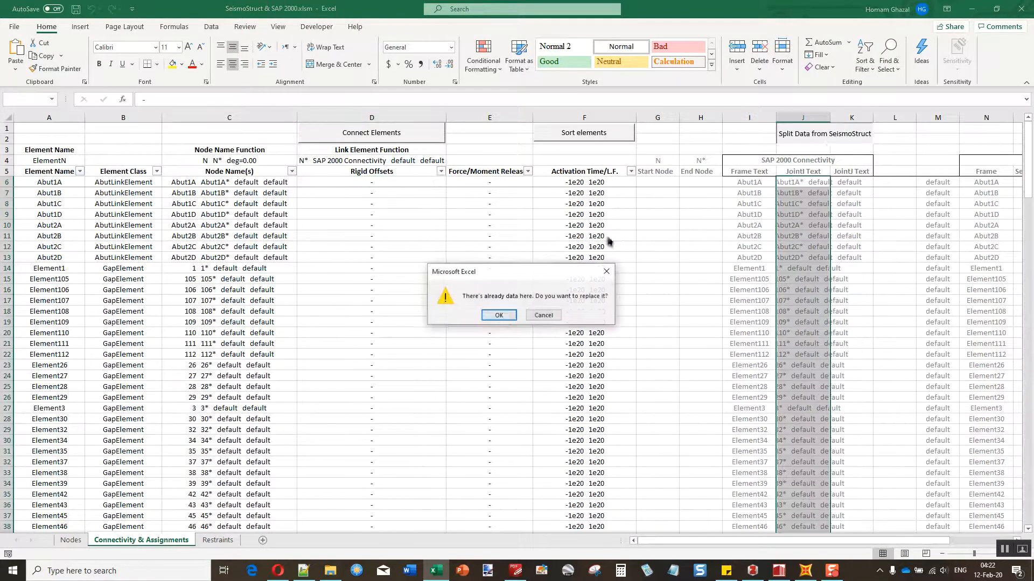
pyautogui.click(499, 315)
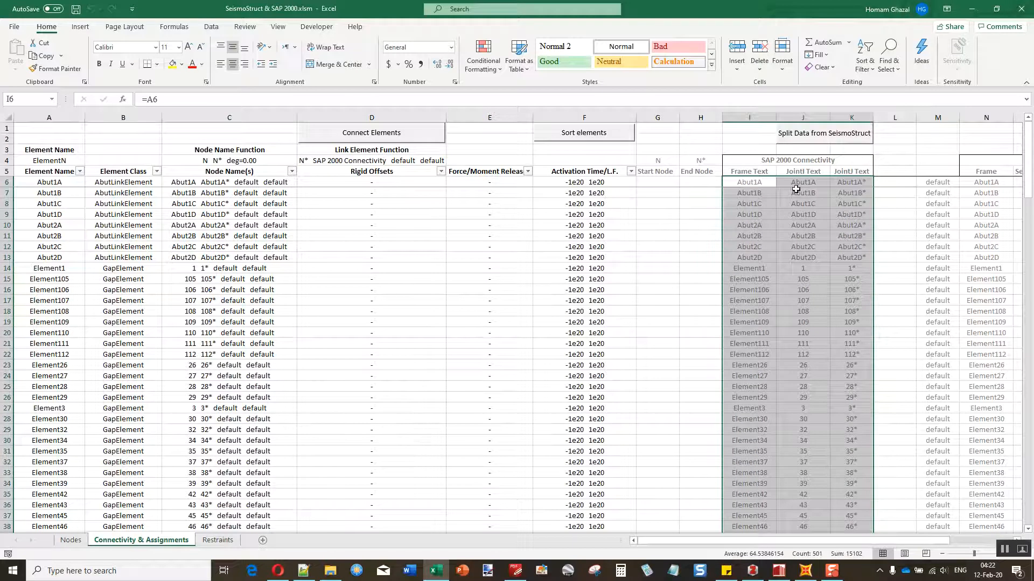
pyautogui.click(752, 187)
pyautogui.hotkey('ctrl', 's')
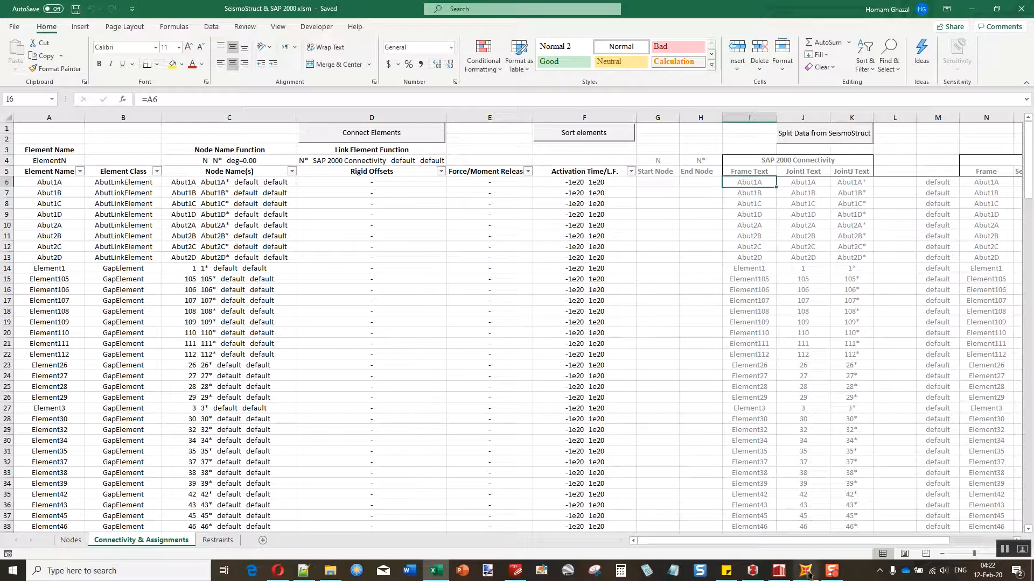
# - Switch to SeismoStruct, sort the restraints table by restraint, and select and copy the restrained Base and Abut node rows
pyautogui.click(779, 571)
pyautogui.click(242, 77)
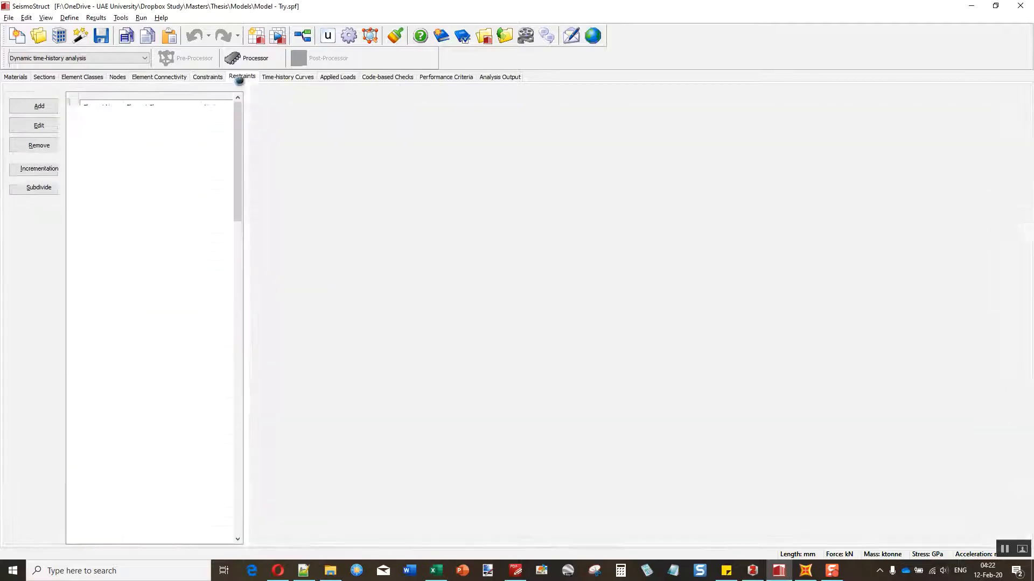
pyautogui.moveTo(240, 159); pyautogui.dragTo(257, 501)
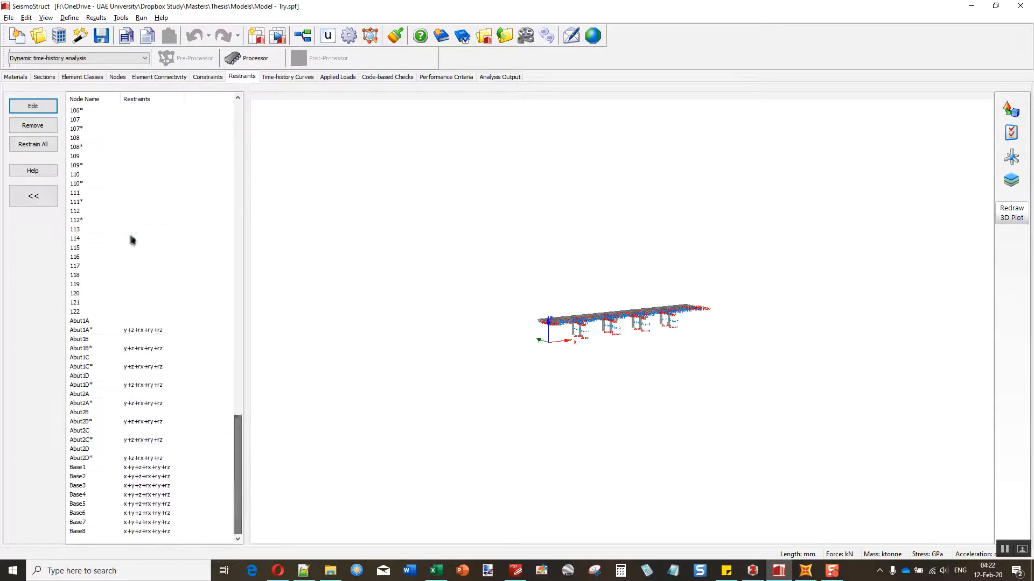
pyautogui.click(153, 101)
pyautogui.click(144, 393)
pyautogui.keyDown('shift'); pyautogui.click(127, 533); pyautogui.keyUp('shift')
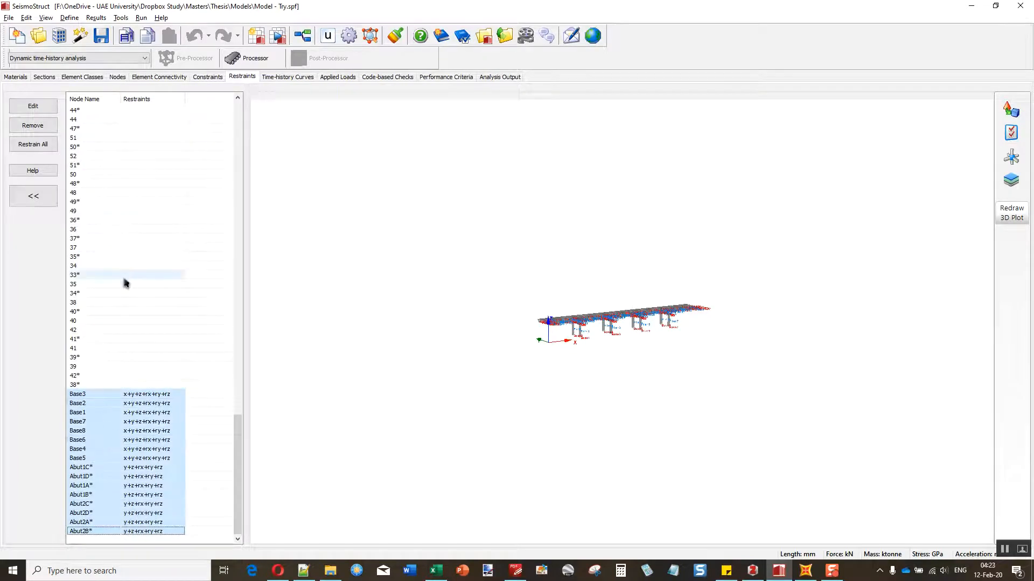
# - Switch to the Excel workbook and clear the old node names and restraints from A5:B5 downward on the Restraints sheet
pyautogui.click(435, 570)
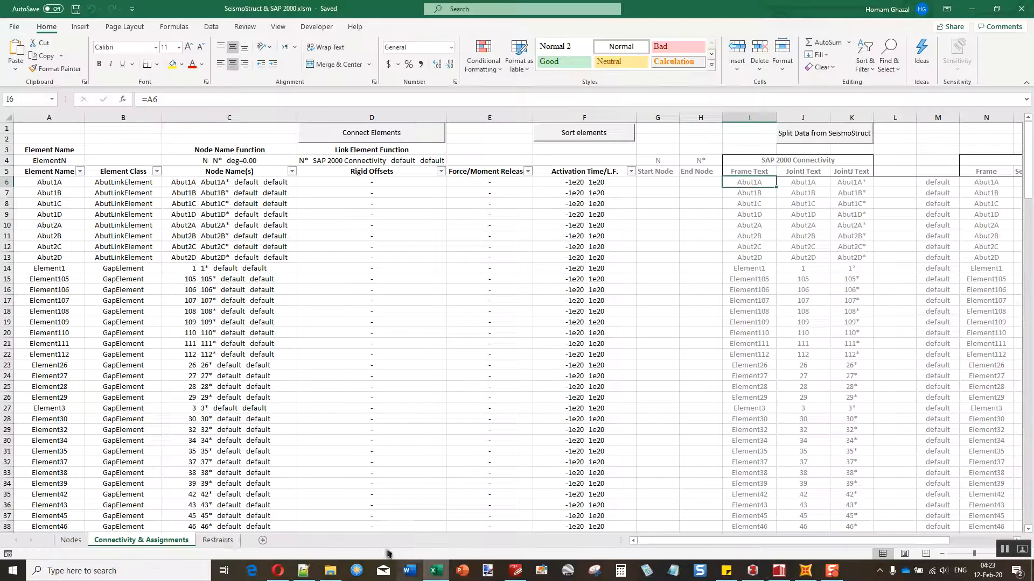
pyautogui.click(218, 541)
pyautogui.scroll(20, 82, 199)
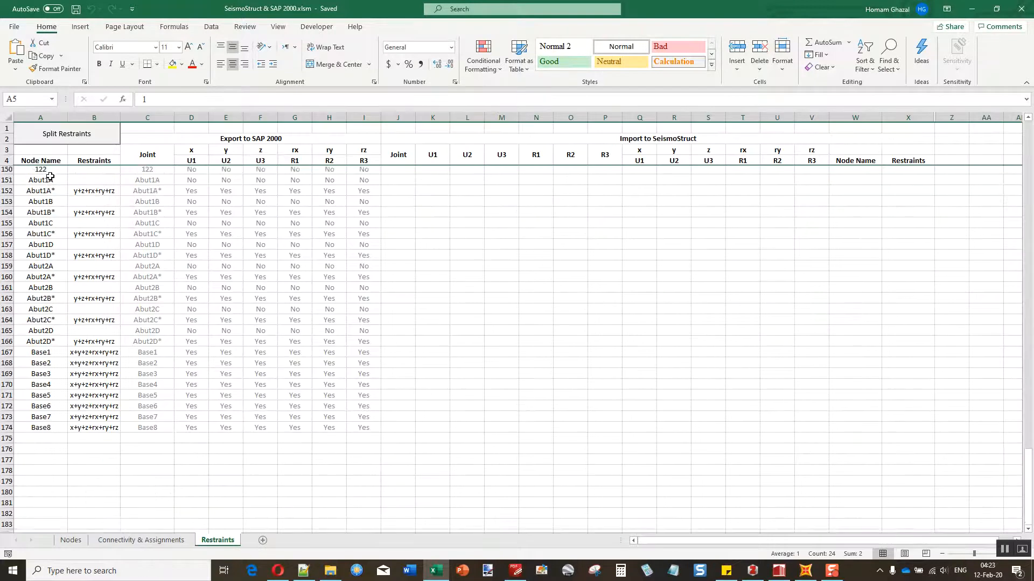
pyautogui.scroll(20, 92, 209)
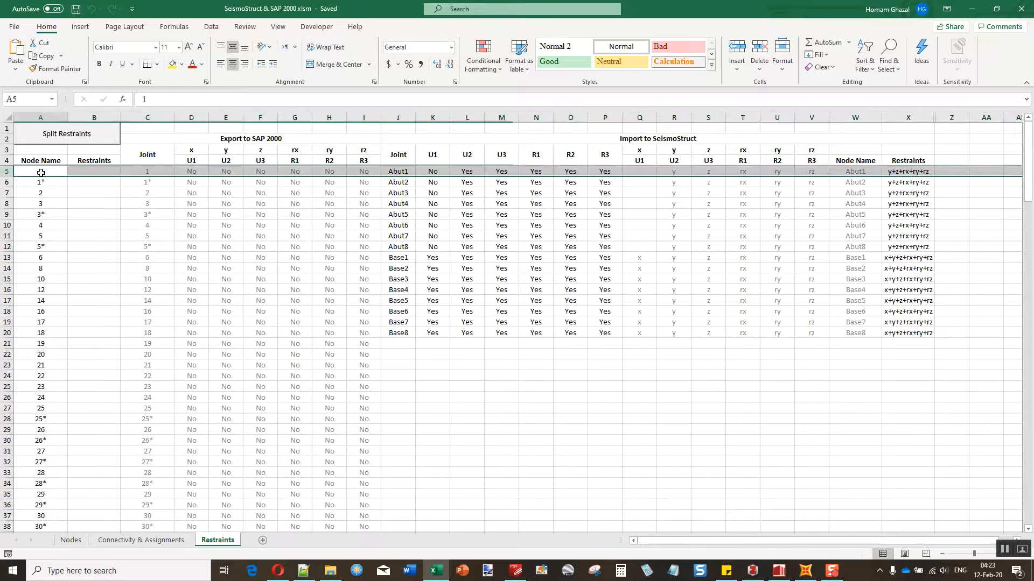
pyautogui.moveTo(36, 173); pyautogui.dragTo(86, 176)
pyautogui.hotkey('ctrl', 'shift', 'Down')
pyautogui.press('Delete')
pyautogui.scroll(10, 198, 278)
pyautogui.scroll(20, 198, 277)
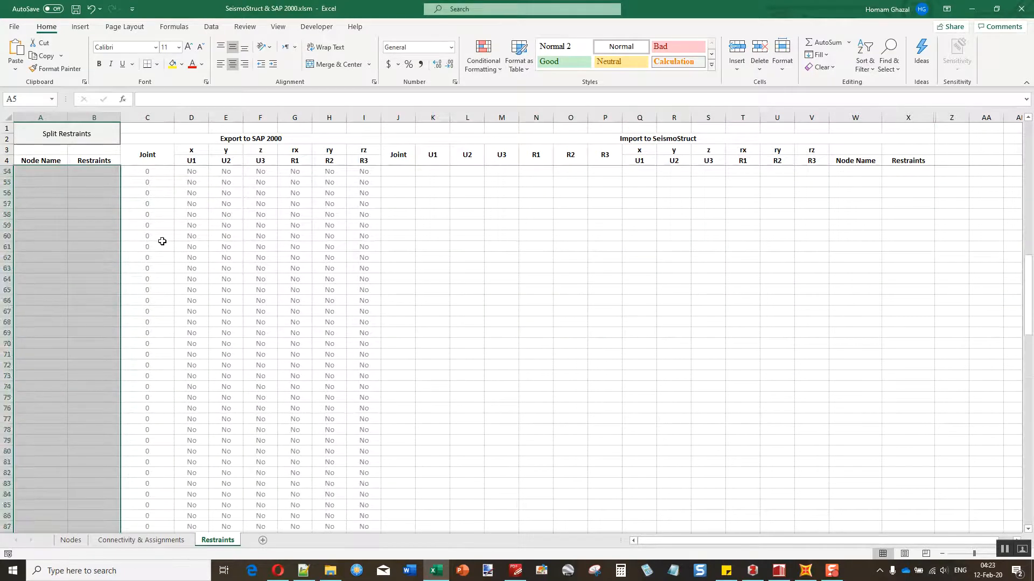
# - Paste the copied node restraints as text at cell A5 of the Restraints sheet
pyautogui.click(44, 169)
pyautogui.rightClick(44, 169)
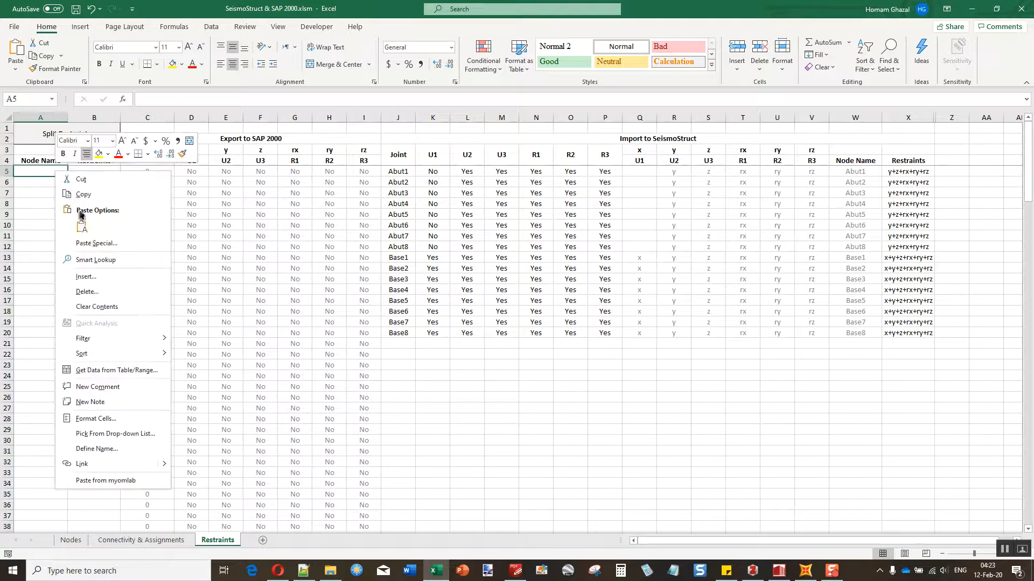
pyautogui.click(82, 227)
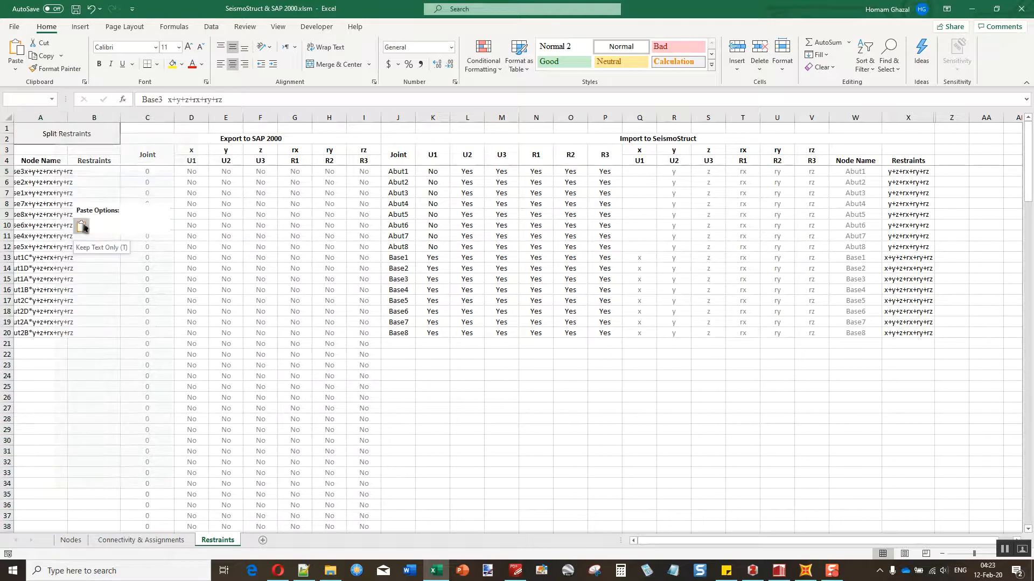
# - Split the pasted restraints into separate columns, clear the surplus Export to SAP 2000 rows from C21:I21 downward, and save the workbook
pyautogui.click(61, 139)
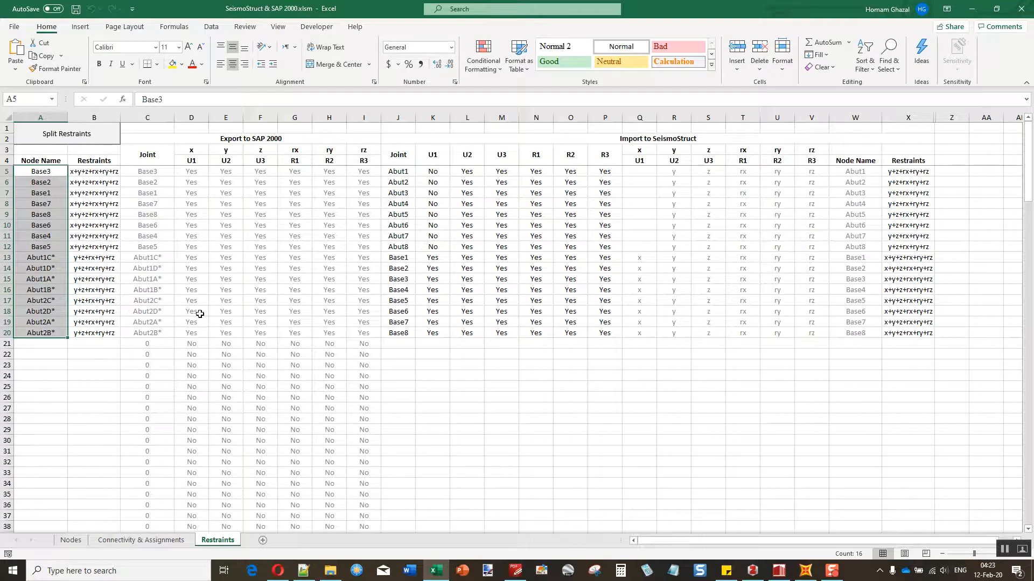
pyautogui.moveTo(152, 342); pyautogui.dragTo(381, 353)
pyautogui.hotkey('ctrl', 'shift', 'Down')
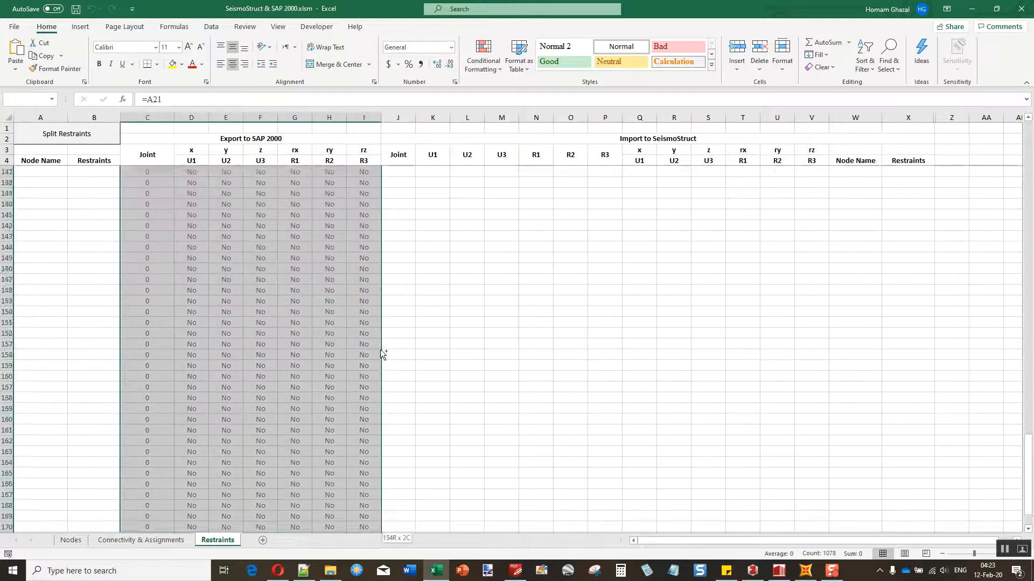
pyautogui.scroll(20, 286, 307)
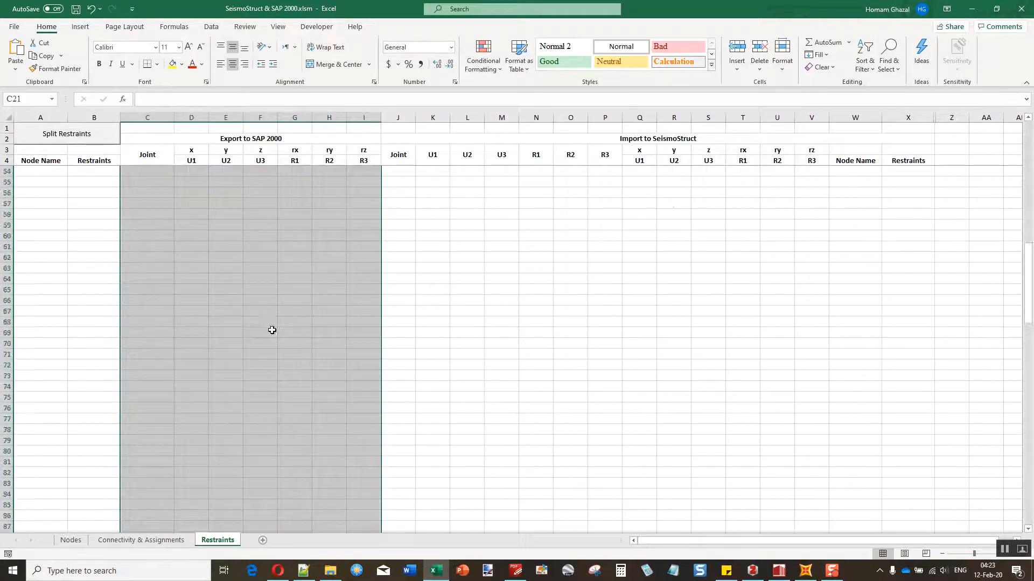
pyautogui.hotkey('ctrl', 's')
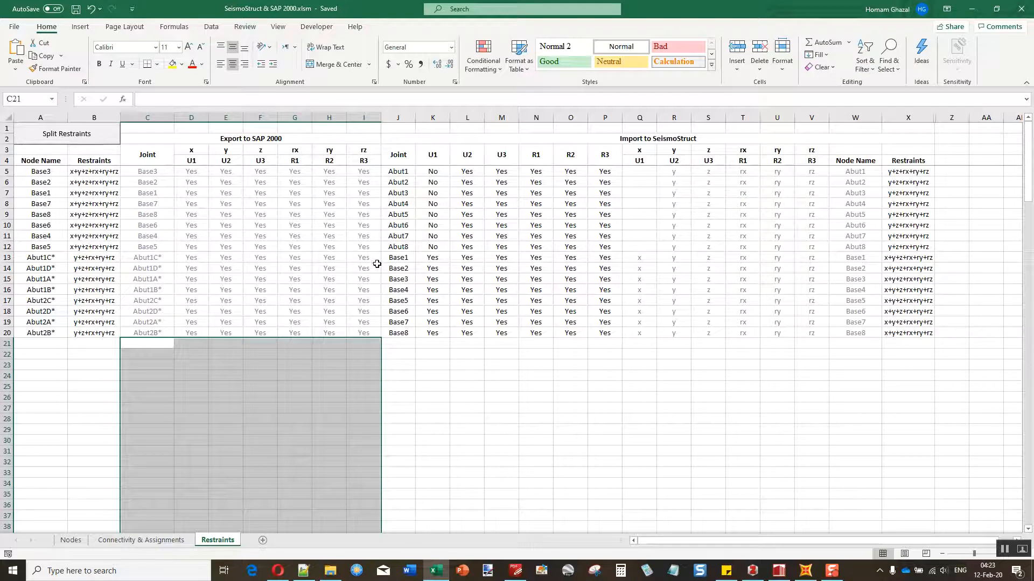
# - Switch to SAP2000, dismiss the frame properties, and view the table selection for exporting the model to an Excel spreadsheet
pyautogui.click(805, 570)
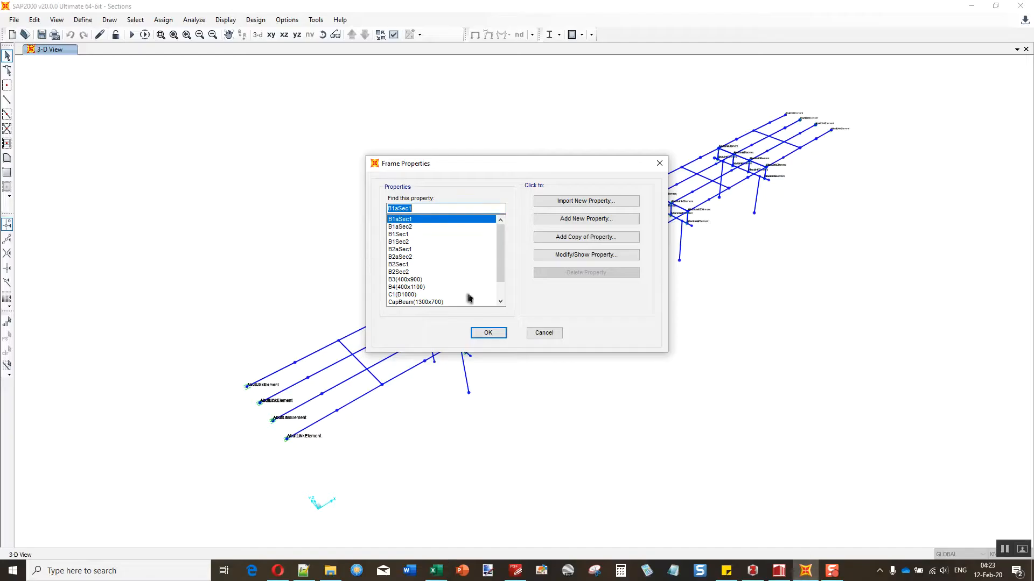
pyautogui.click(542, 332)
pyautogui.click(22, 24)
pyautogui.moveTo(43, 96)
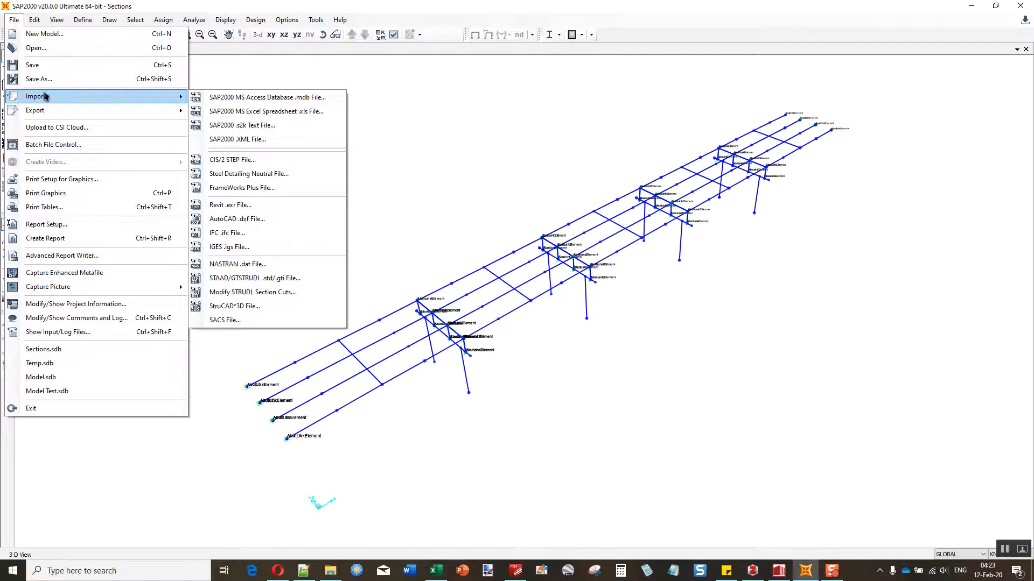
pyautogui.moveTo(141, 115)
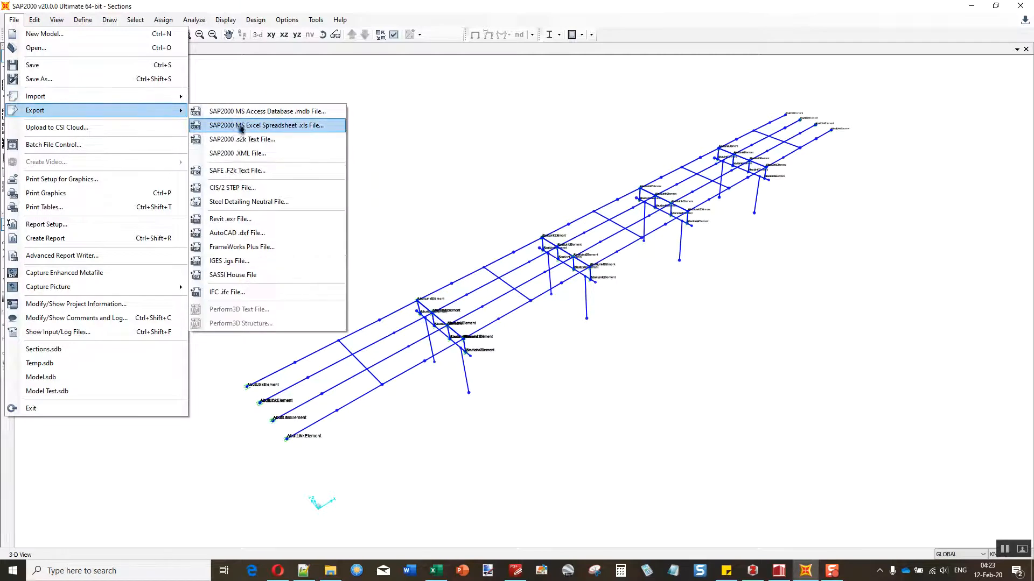
pyautogui.click(310, 130)
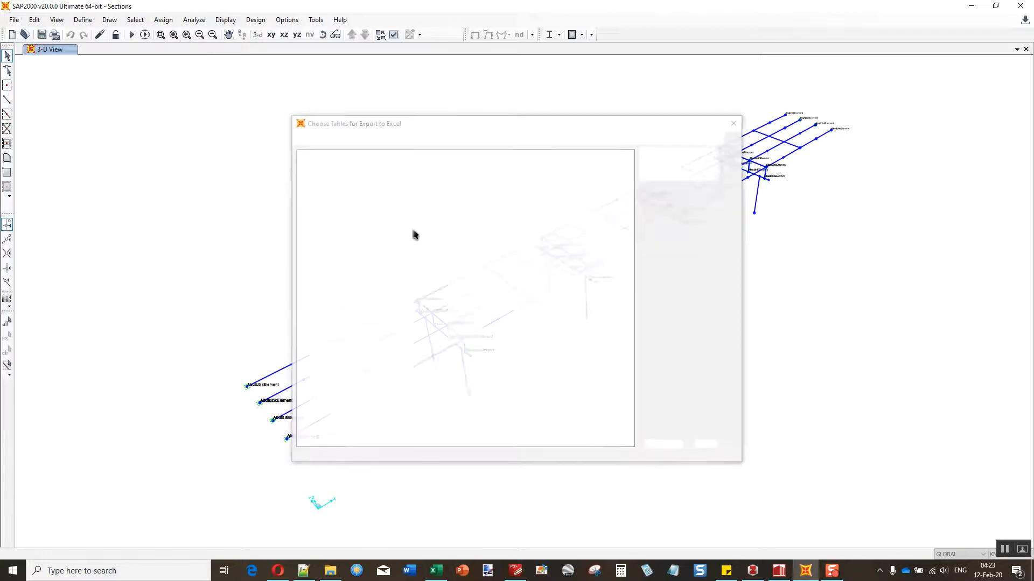
pyautogui.click(713, 445)
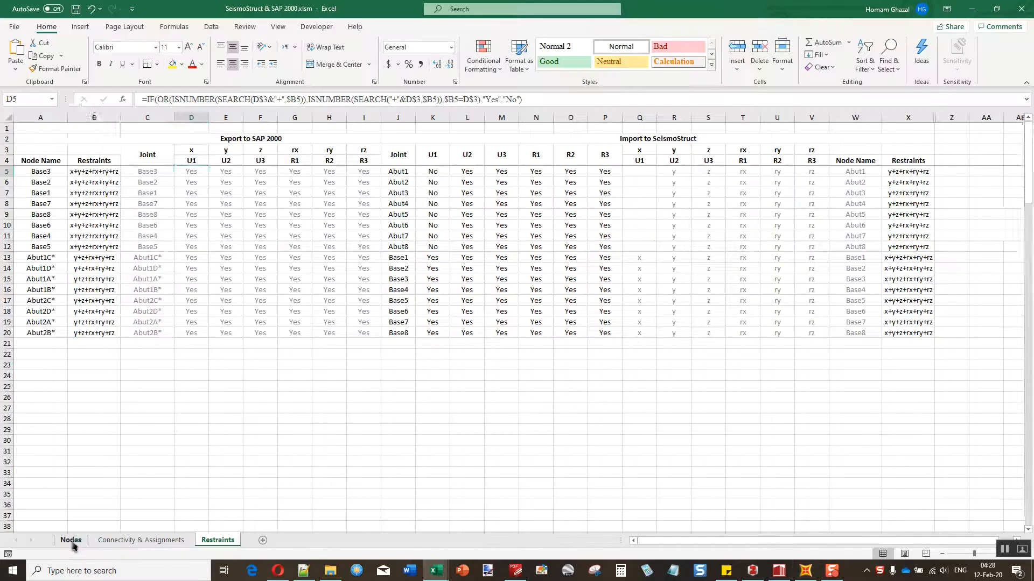
# - Switch to the conversion workbook and copy the joint data on the Nodes sheet from F4:K4 down to the last node row
pyautogui.click(71, 540)
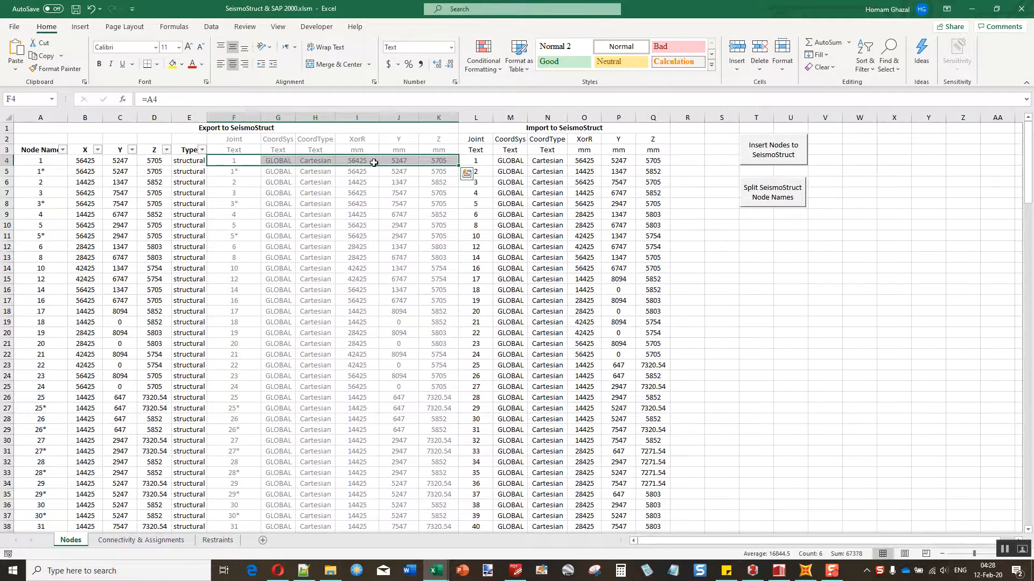
pyautogui.hotkey('ctrl', 'shift', 'Down')
pyautogui.hotkey('ctrl', 'c')
pyautogui.moveTo(435, 570)
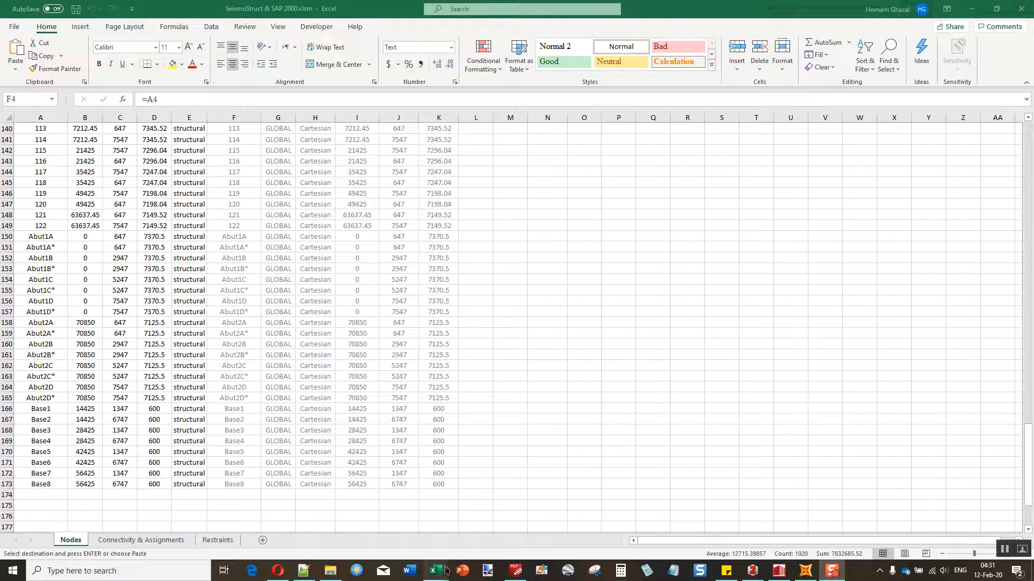
pyautogui.click(320, 139)
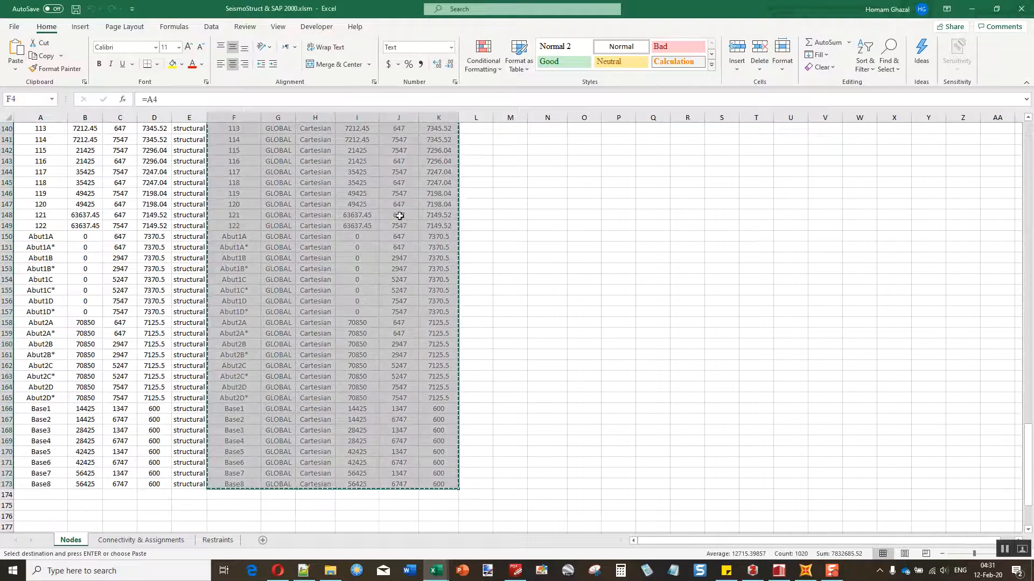
# - Switch to Sections.xlsx and paste the copied joint data as values at cell A4 of the Joint Coordinates sheet
pyautogui.moveTo(436, 571)
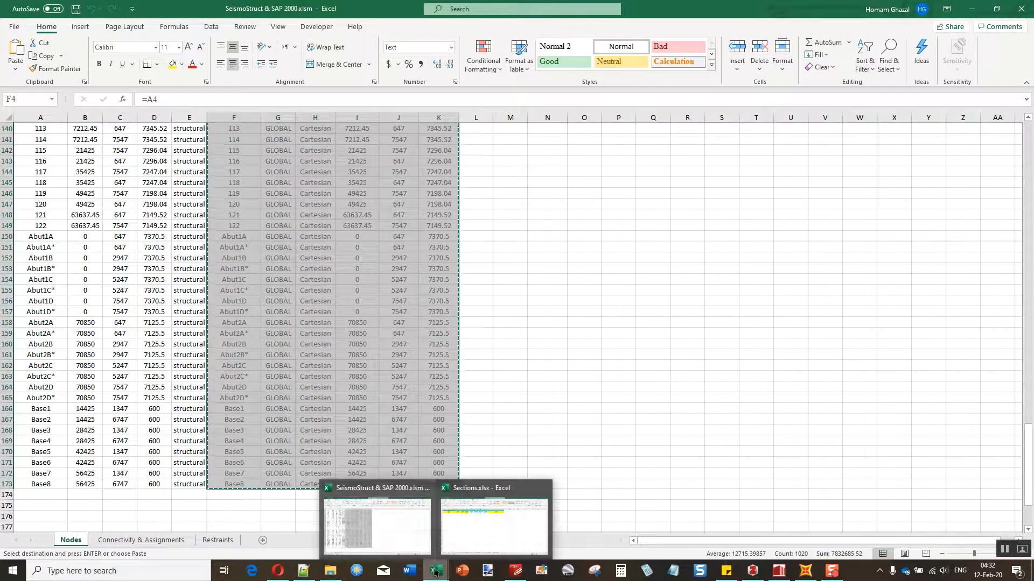
pyautogui.click(477, 525)
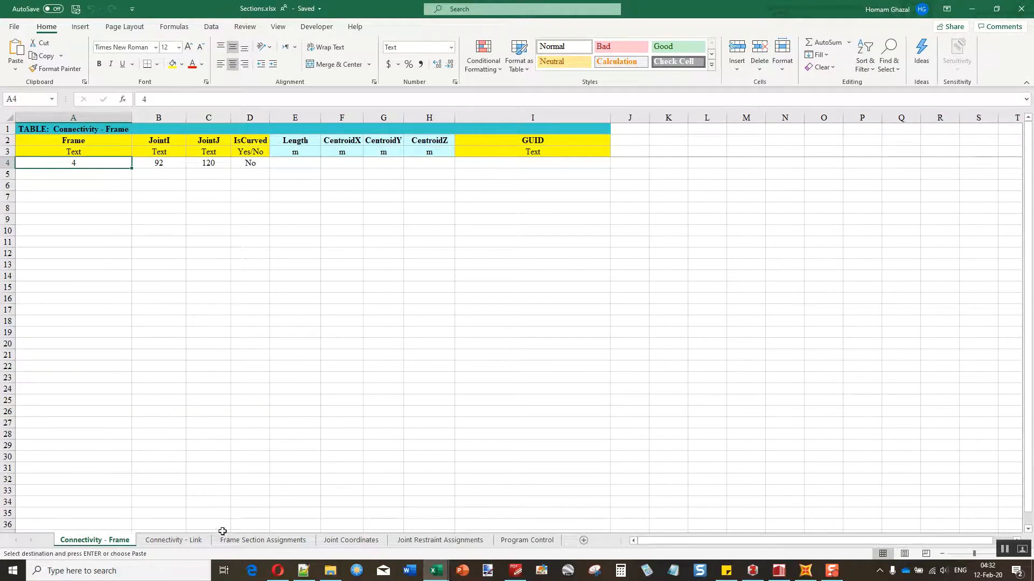
pyautogui.click(437, 570)
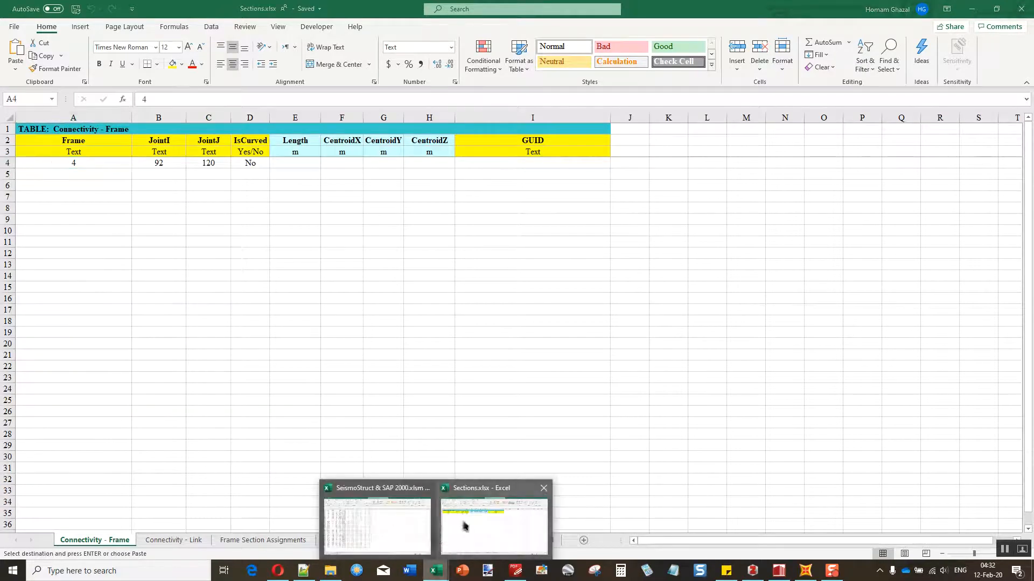
pyautogui.click(335, 542)
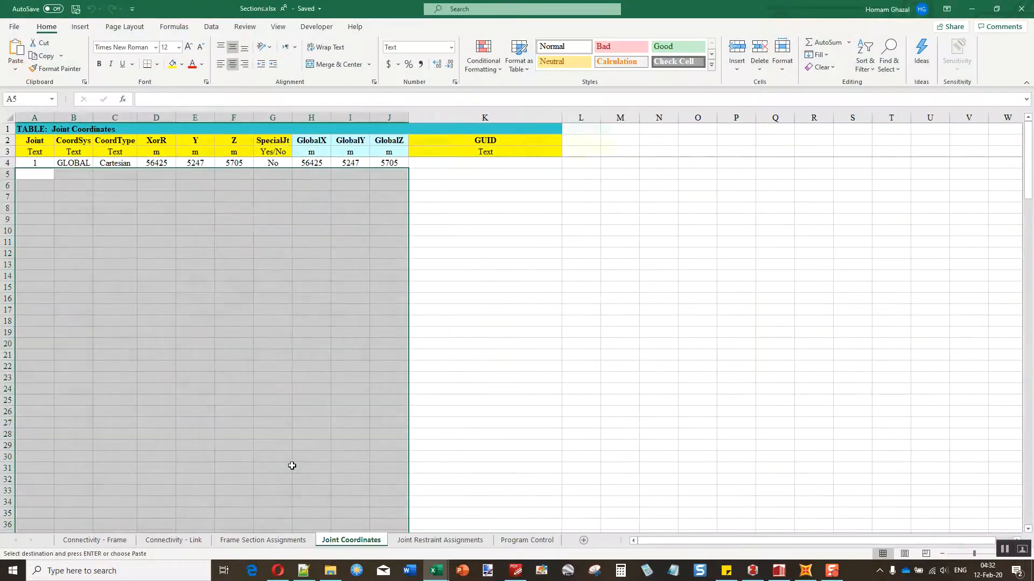
pyautogui.click(41, 162)
pyautogui.rightClick(40, 162)
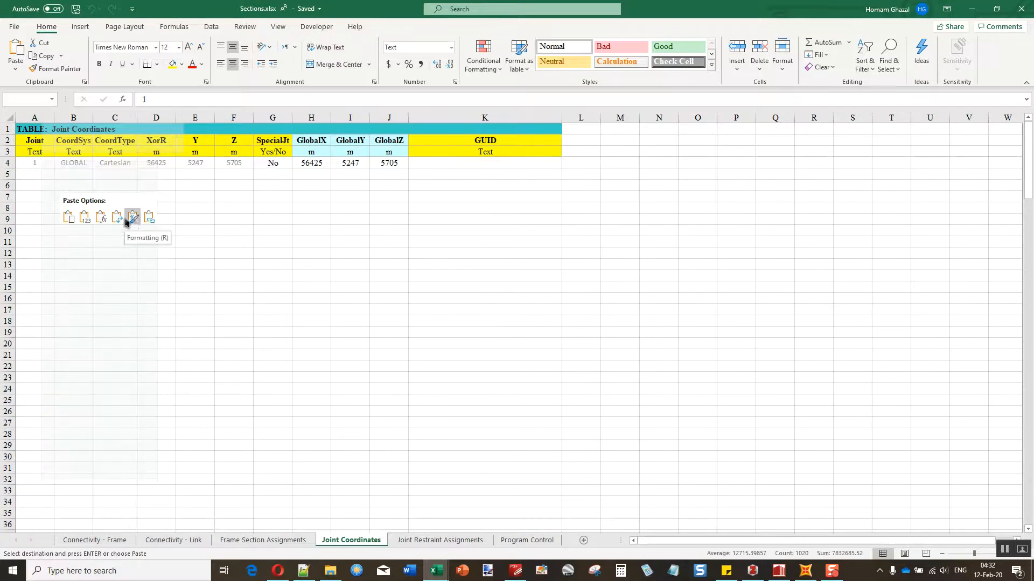
pyautogui.click(85, 220)
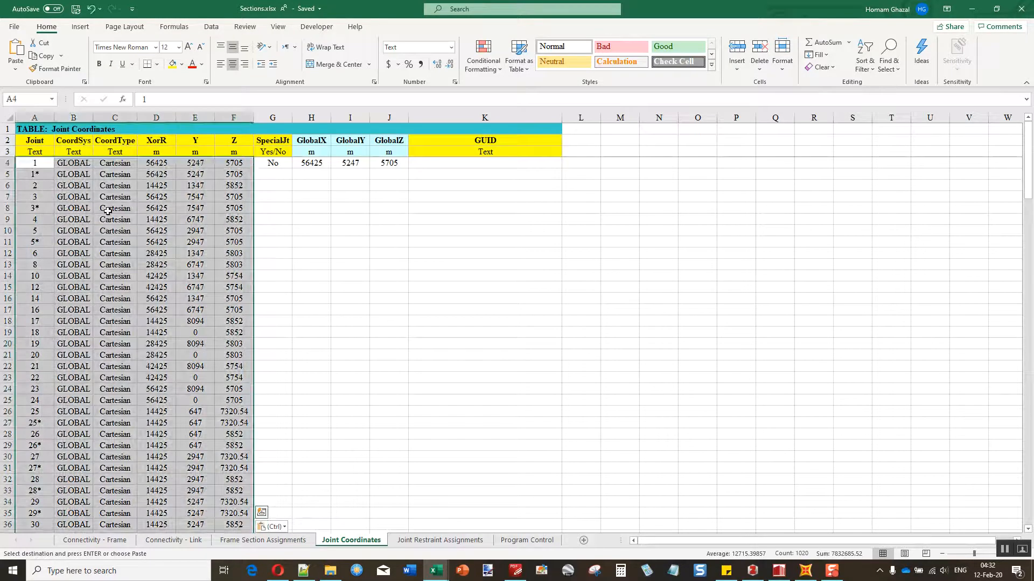
# - Fill the GlobalX, GlobalY and GlobalZ formulas in row 4 down to the last joint of the Joint Coordinates table
pyautogui.moveTo(307, 162); pyautogui.dragTo(401, 165)
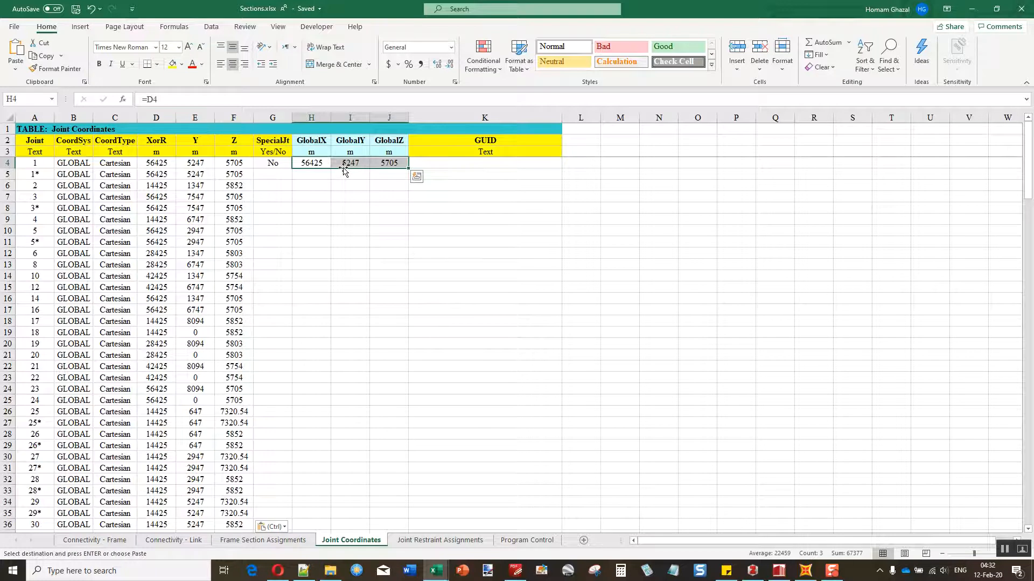
pyautogui.click(1006, 554)
pyautogui.click(280, 165)
pyautogui.click(327, 163)
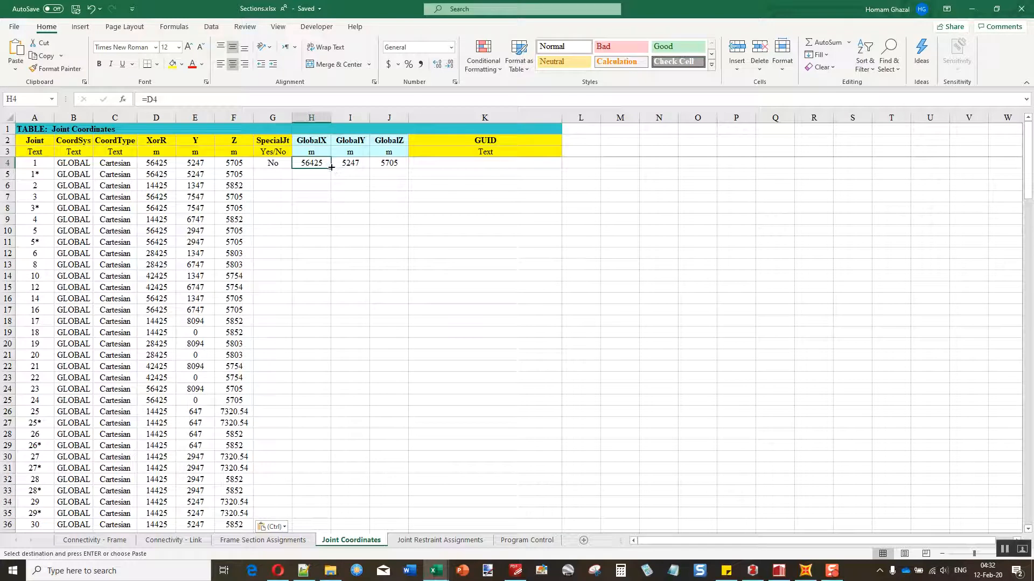
pyautogui.moveTo(331, 168); pyautogui.dragTo(395, 166)
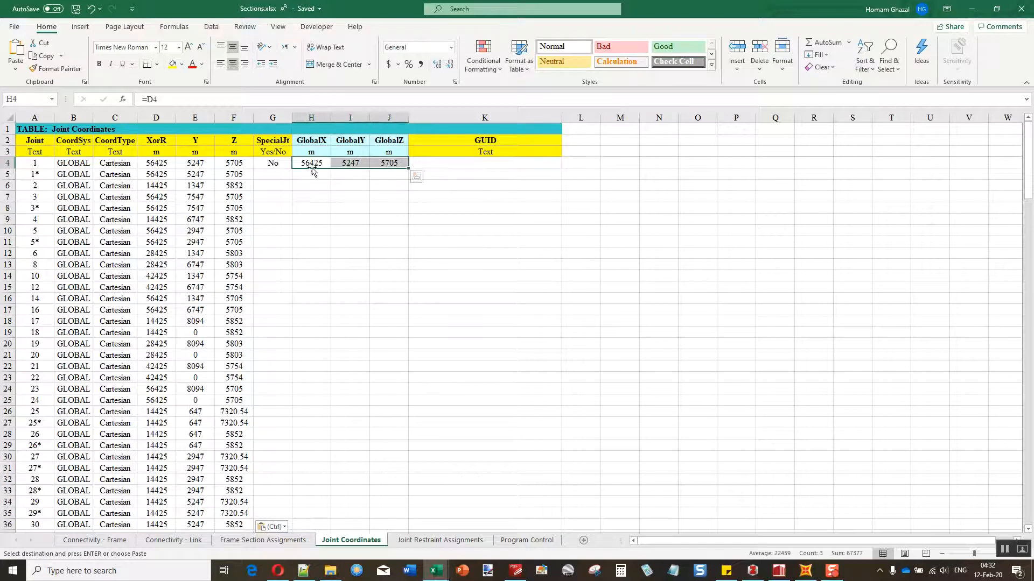
pyautogui.doubleClick(408, 168)
# - Fill the SpecialJt value No from row 4 down to the last joint
pyautogui.click(272, 163)
pyautogui.doubleClick(291, 168)
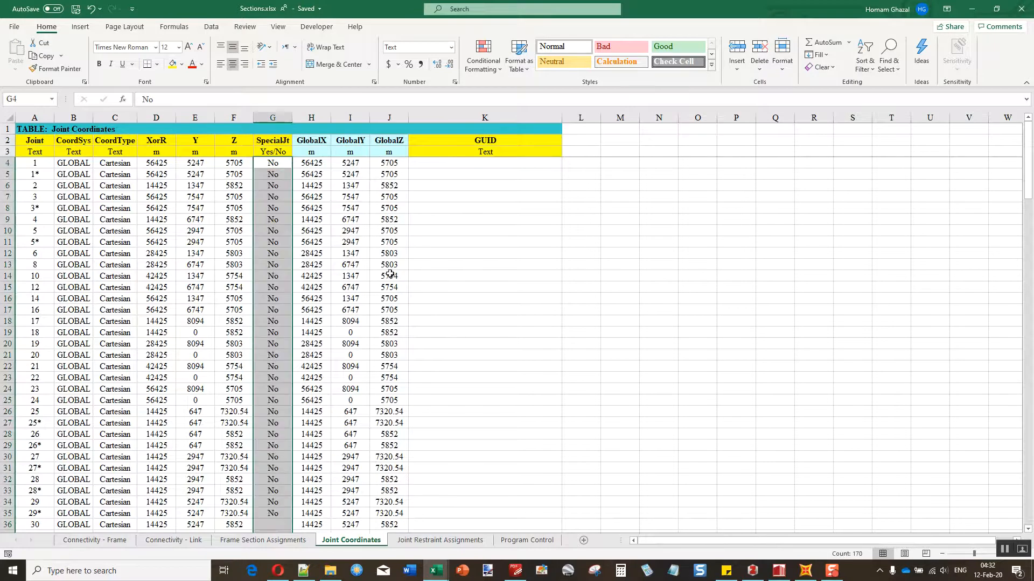
pyautogui.scroll(-20, 323, 305)
pyautogui.scroll(-20, 323, 305)
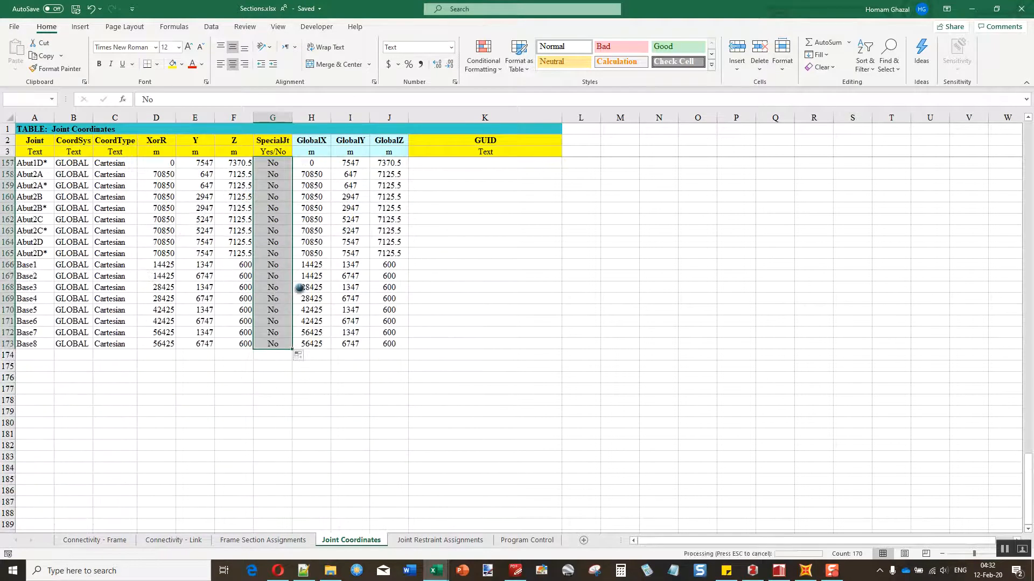
# - Switch to the conversion workbook and copy the SAP 2000 Connectivity columns on the Connectivity & Assignments sheet from I6:K6 downward
pyautogui.moveTo(436, 571)
pyautogui.click(397, 519)
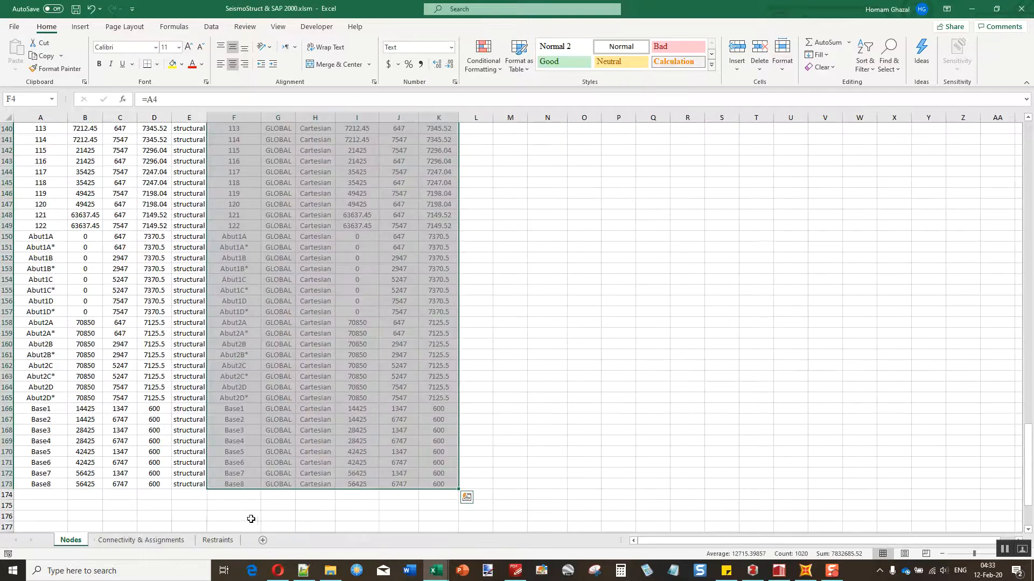
pyautogui.click(159, 541)
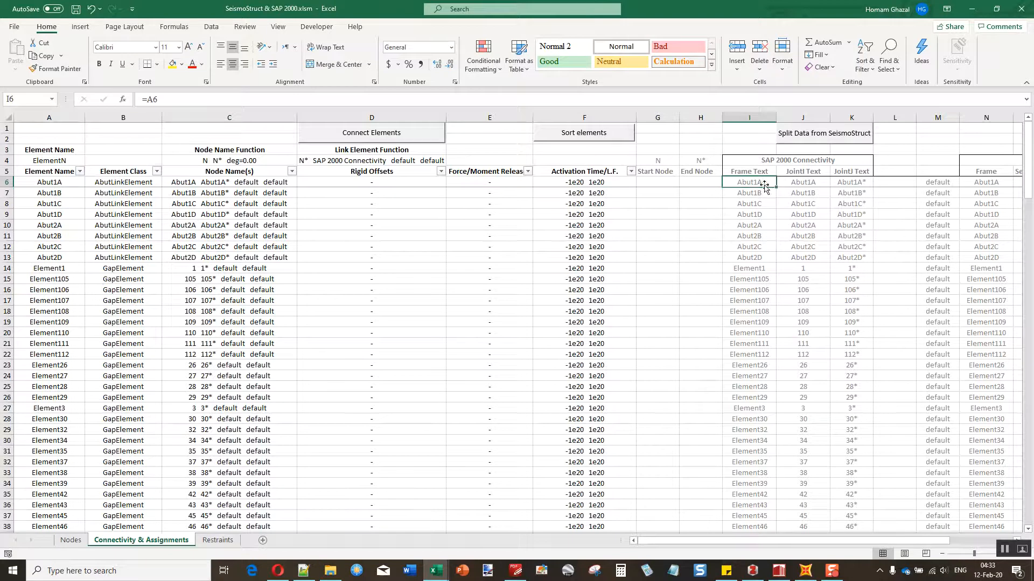
pyautogui.keyDown('shift'); pyautogui.click(849, 184); pyautogui.keyUp('shift')
pyautogui.hotkey('ctrl', 'shift', 'Down')
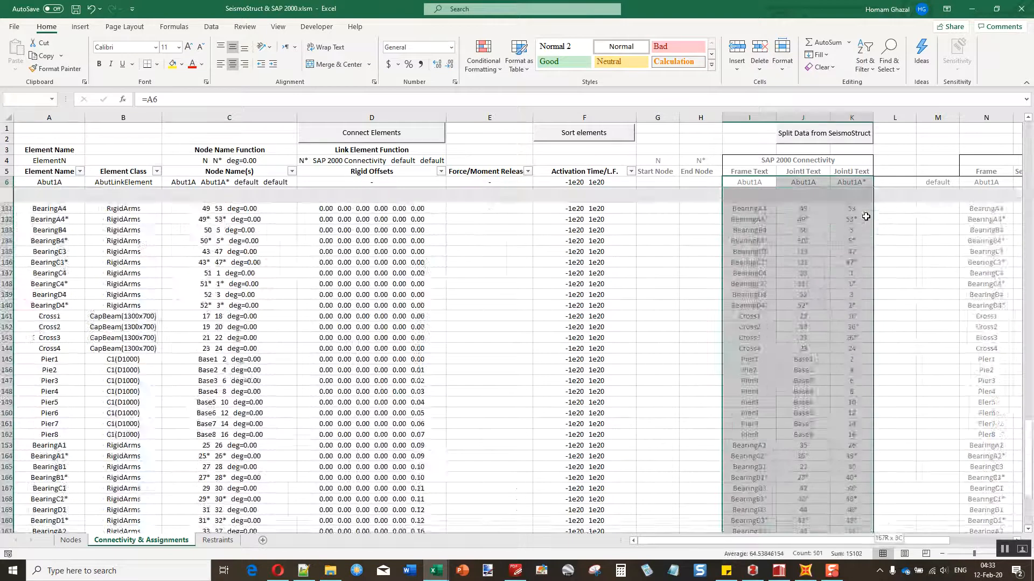
pyautogui.hotkey('ctrl', 'c')
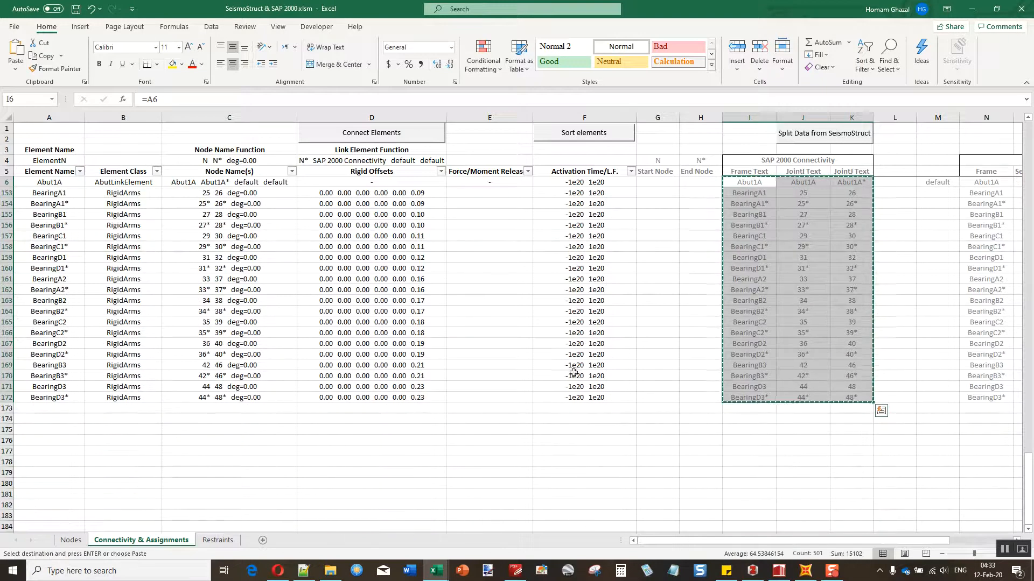
pyautogui.scroll(20, 654, 356)
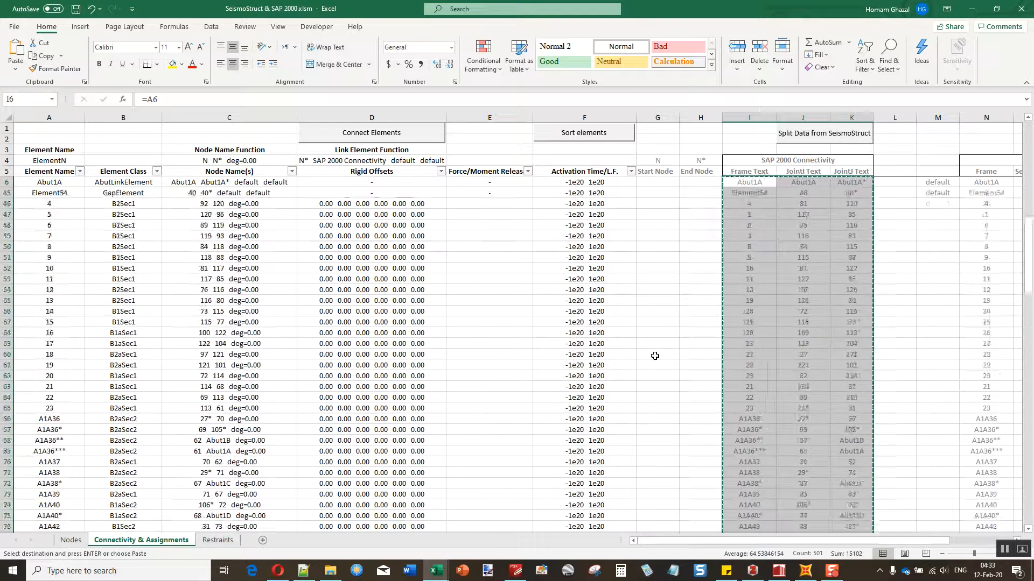
pyautogui.scroll(13, 654, 356)
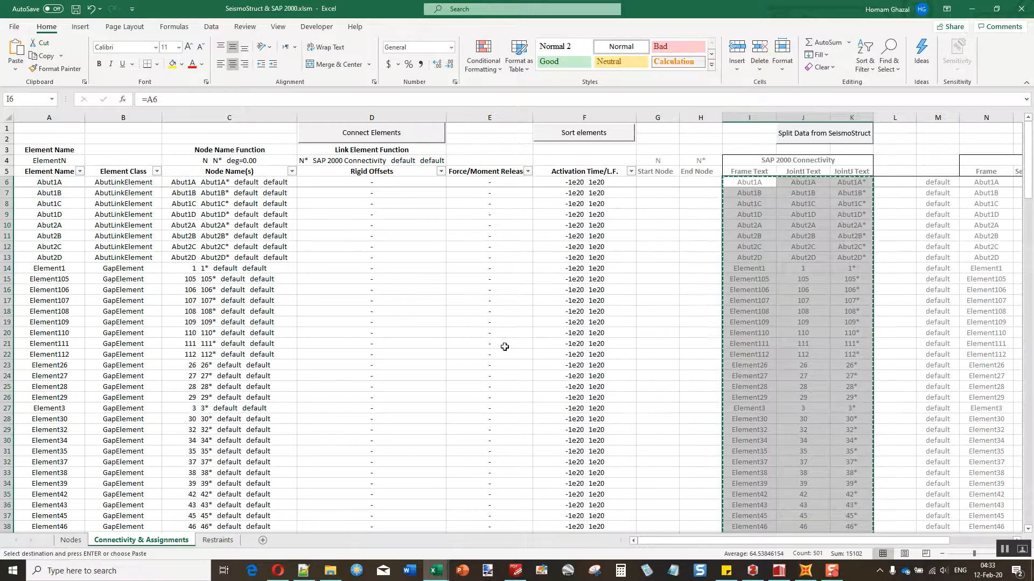
# - Check the Frame Section Assignments sheet in Sections.xlsx, and examine the link and frame element rows in the conversion workbook's connectivity list
pyautogui.moveTo(440, 566)
pyautogui.click(452, 525)
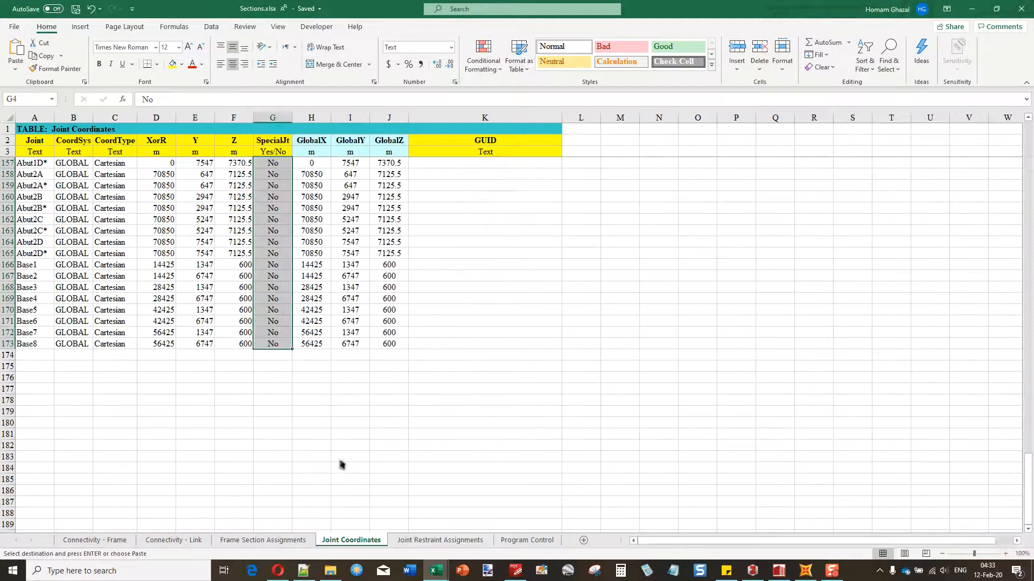
pyautogui.click(252, 540)
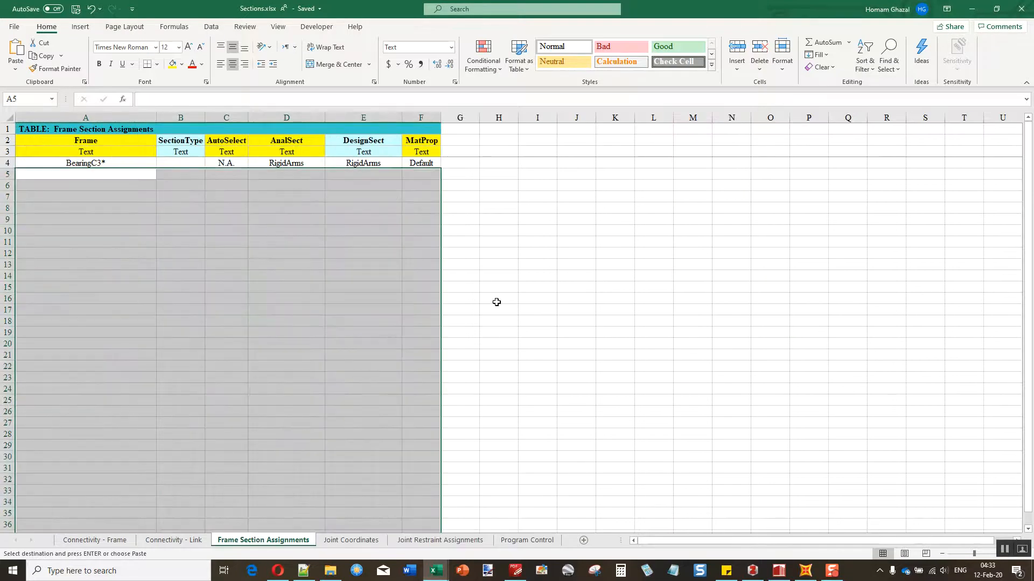
pyautogui.click(438, 572)
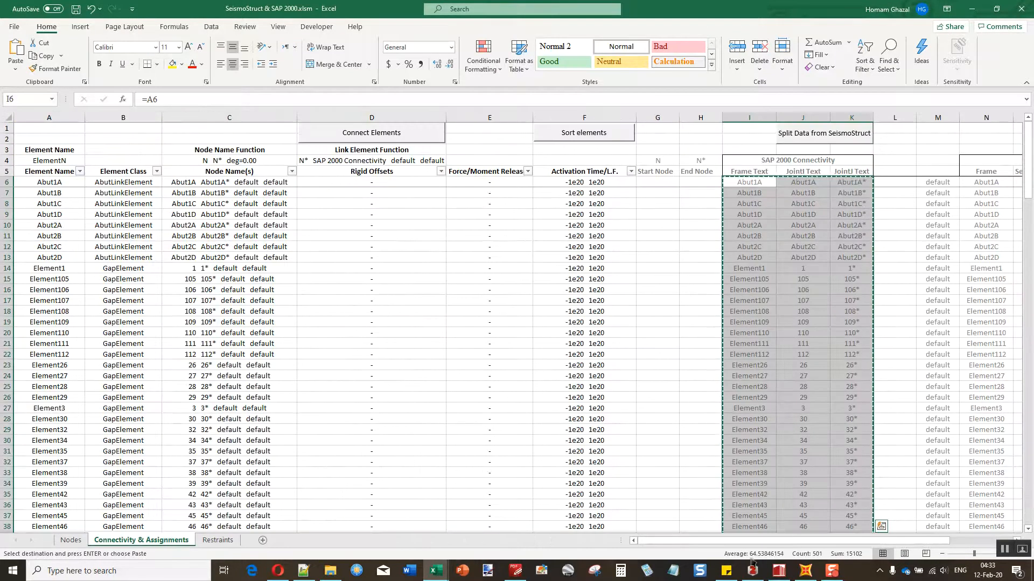
pyautogui.scroll(-8, 377, 215)
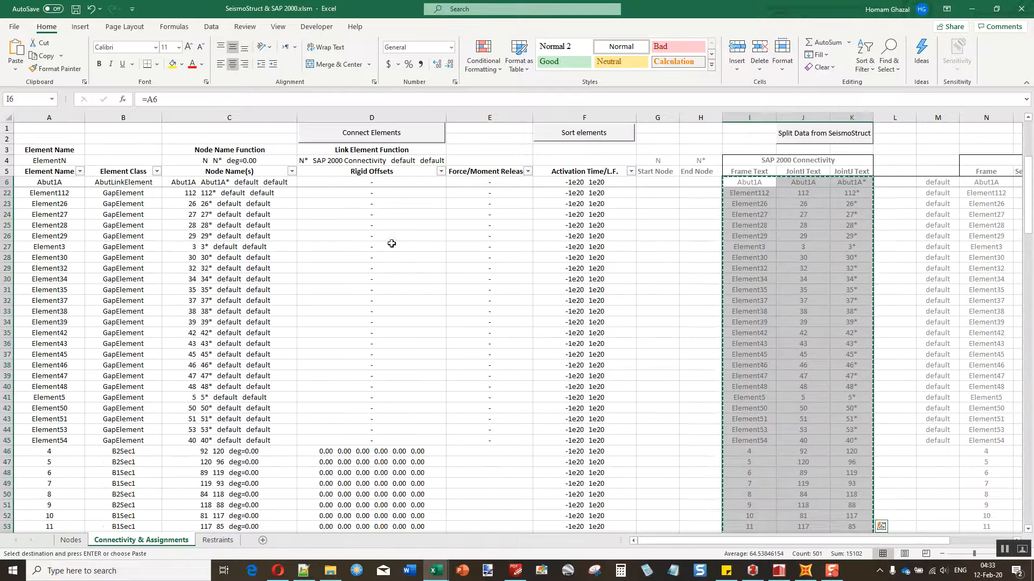
pyautogui.scroll(-1, 307, 312)
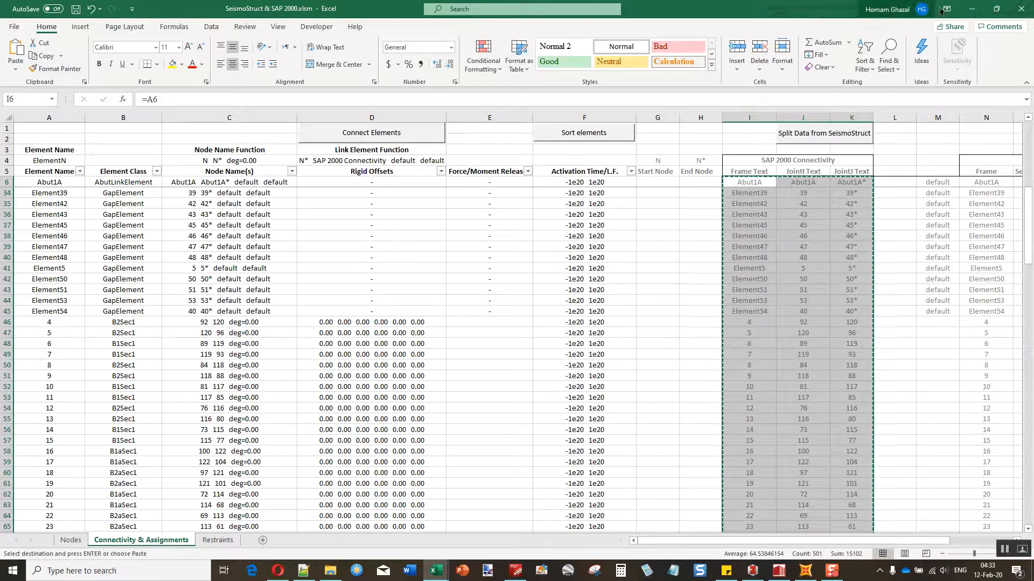
# - Copy the SAP 2000 Connectivity columns from the conversion workbook and paste them from A4 of the Connectivity - Frame sheet in Sections.xlsx
pyautogui.click(970, 9)
pyautogui.rightClick(113, 168)
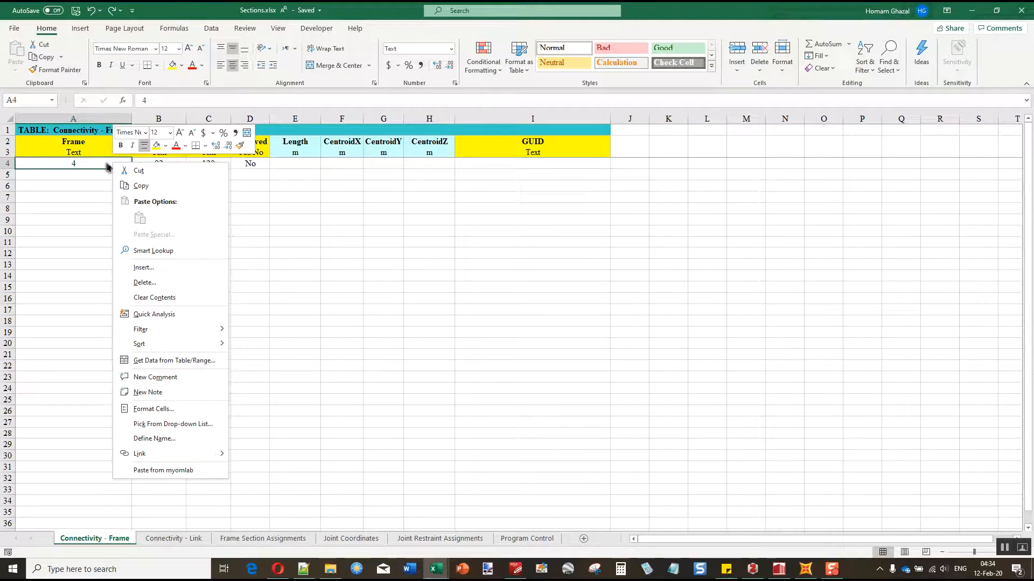
pyautogui.click(451, 517)
pyautogui.click(445, 570)
pyautogui.click(507, 514)
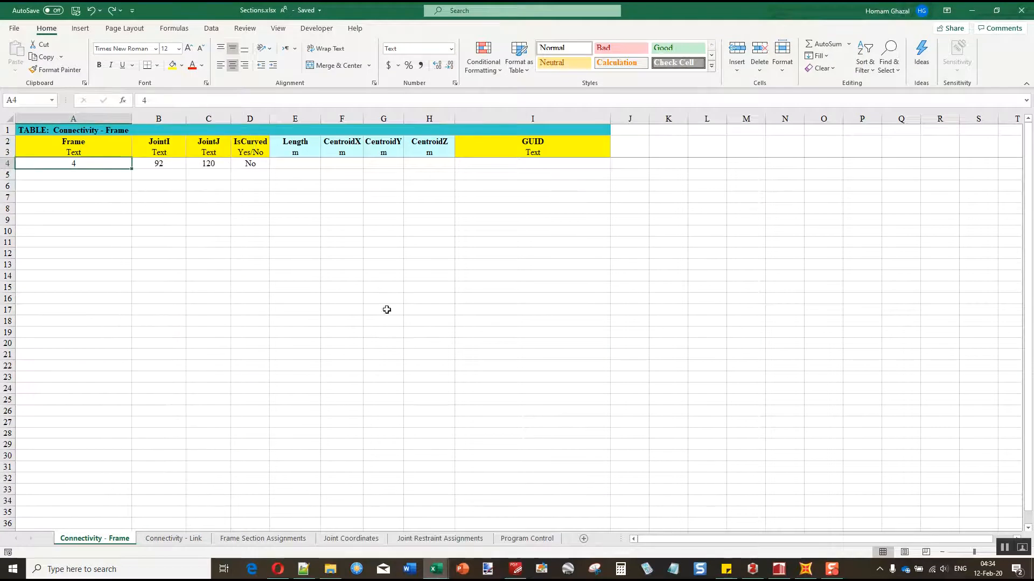
pyautogui.click(436, 569)
pyautogui.click(377, 517)
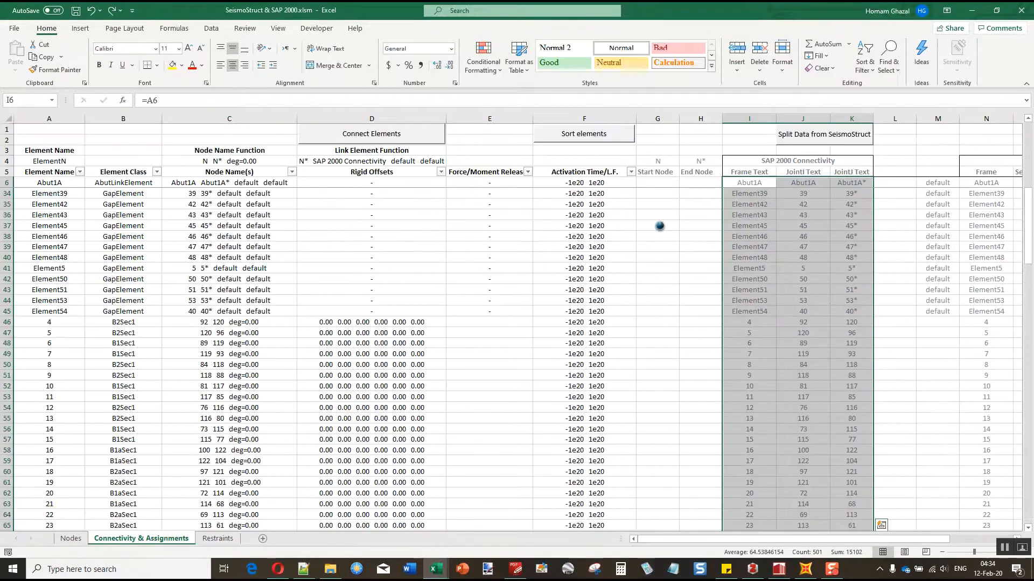
pyautogui.click(971, 9)
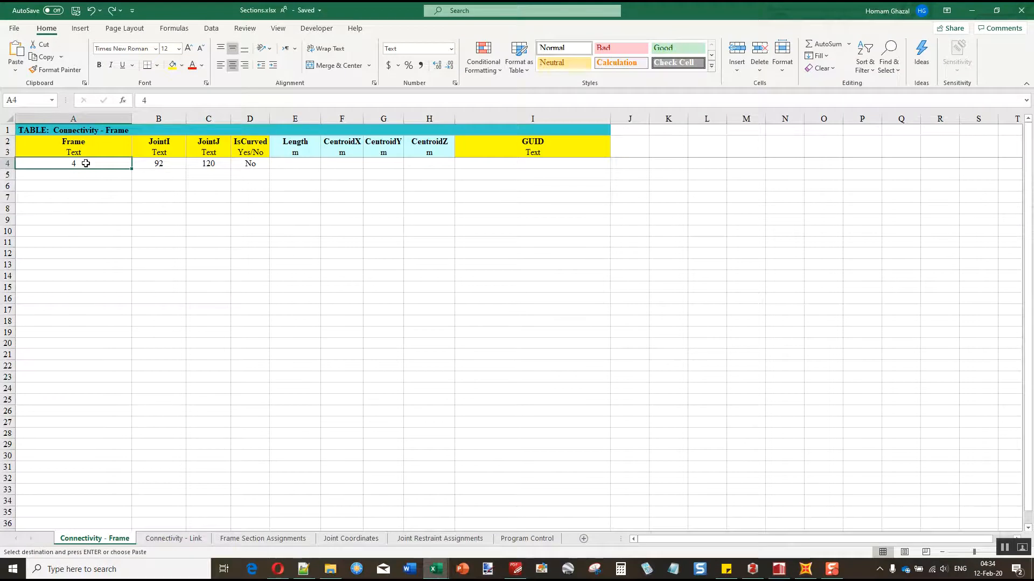
pyautogui.hotkey('ctrl', 'v')
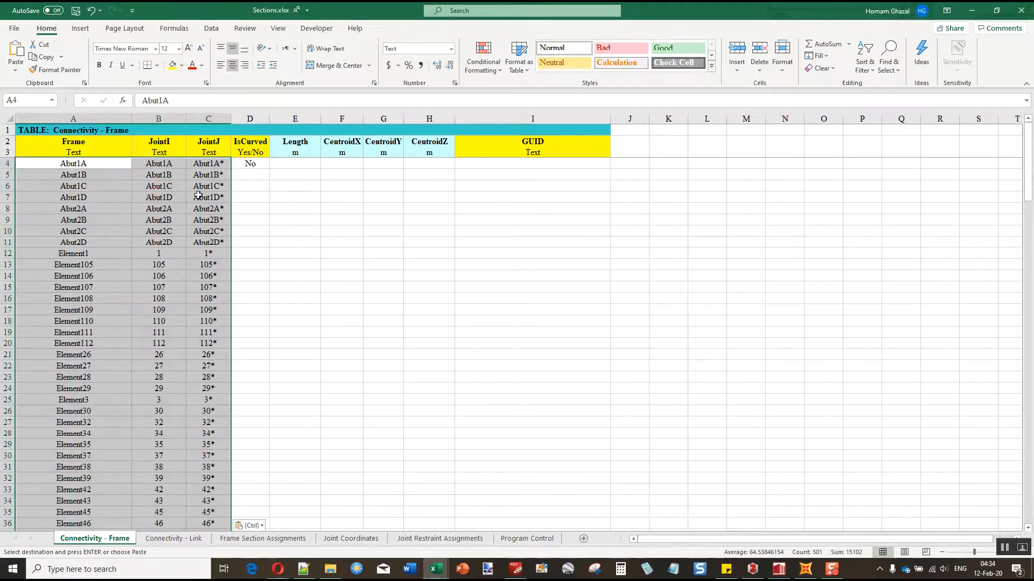
# - Move the link rows, Abut1A to Element54, from the Connectivity - Frame sheet to A4 of the Connectivity - Link sheet and save the workbook
pyautogui.scroll(-6, 149, 313)
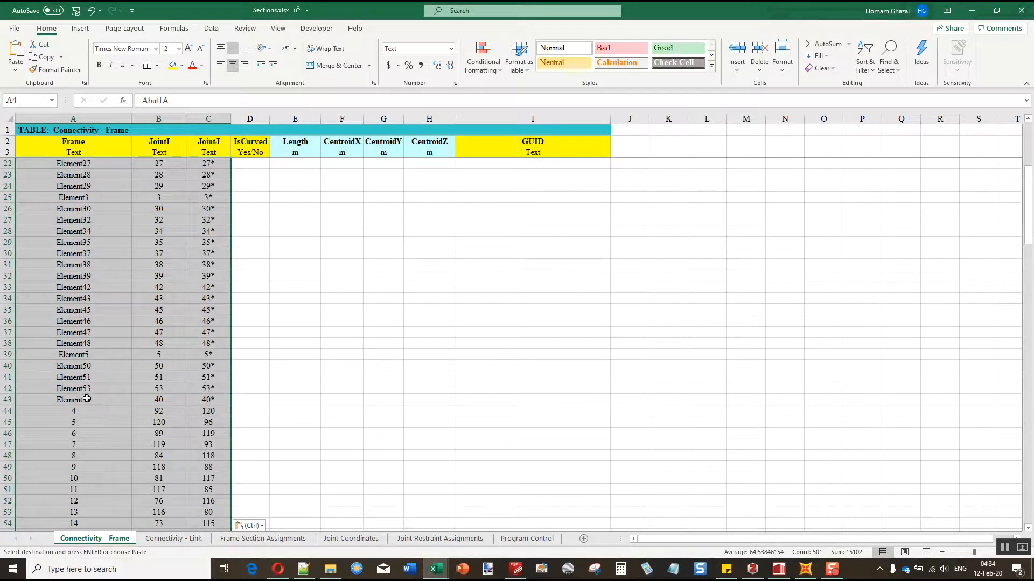
pyautogui.click(87, 399)
pyautogui.scroll(6, 220, 184)
pyautogui.keyDown('shift'); pyautogui.click(214, 164); pyautogui.keyUp('shift')
pyautogui.hotkey('ctrl', 'c')
pyautogui.click(174, 538)
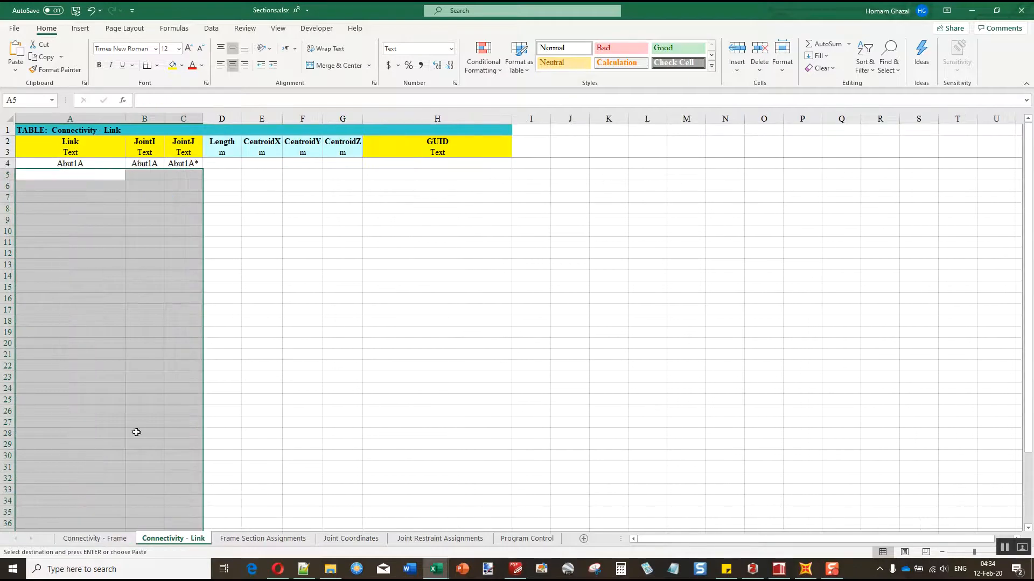
pyautogui.click(93, 164)
pyautogui.rightClick(90, 166)
pyautogui.click(115, 218)
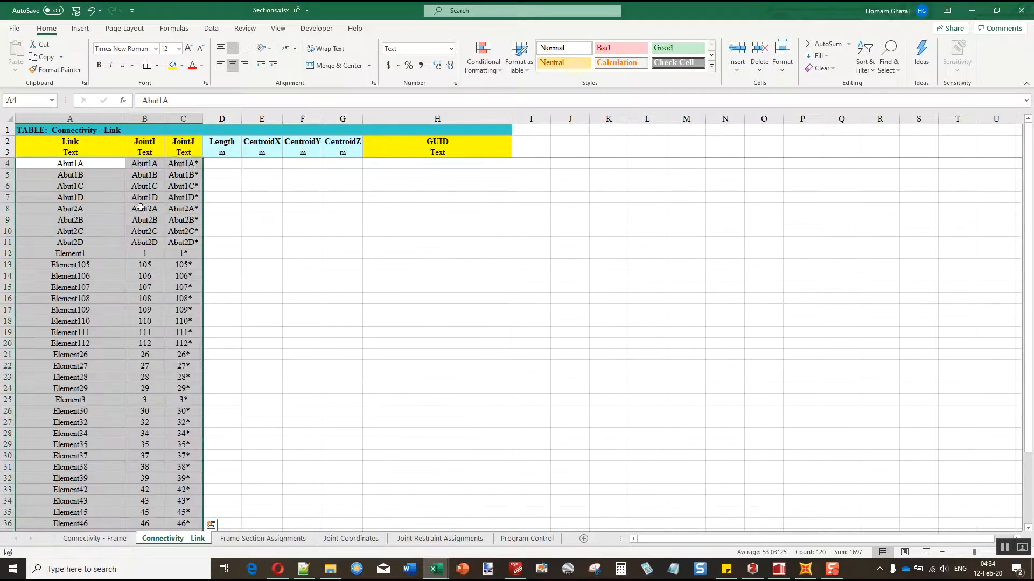
pyautogui.hotkey('ctrl', 's')
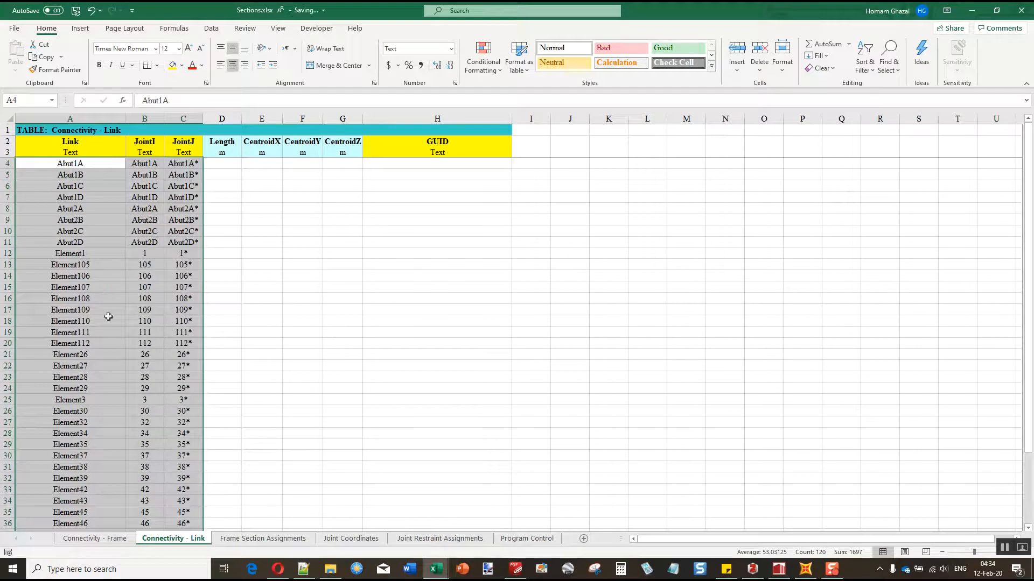
# - Move the remaining frame rows on the Connectivity - Frame sheet, starting at A44, up to A4 and save the workbook
pyautogui.click(127, 541)
pyautogui.scroll(-11, 175, 265)
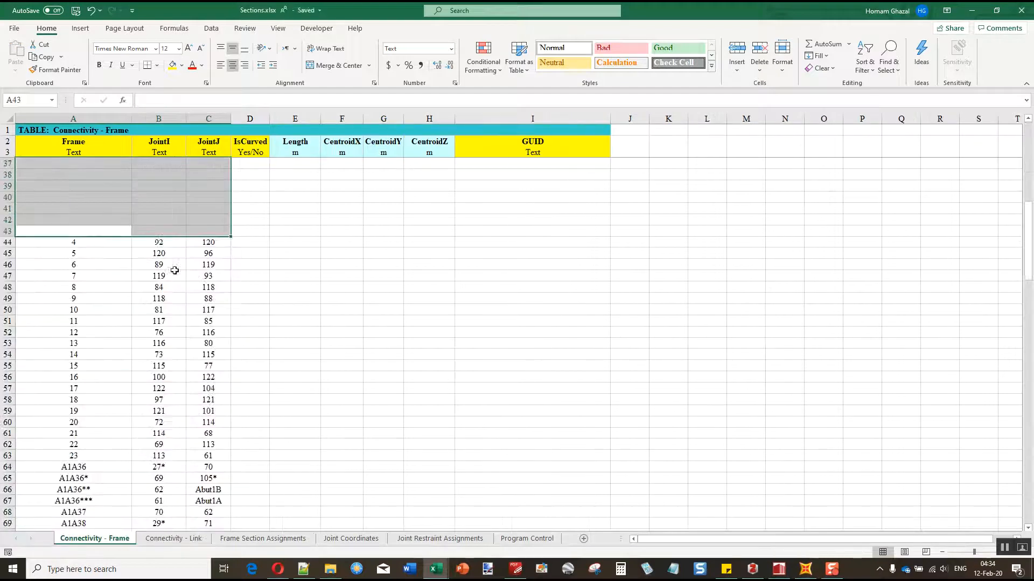
pyautogui.click(89, 241)
pyautogui.scroll(-20, 209, 301)
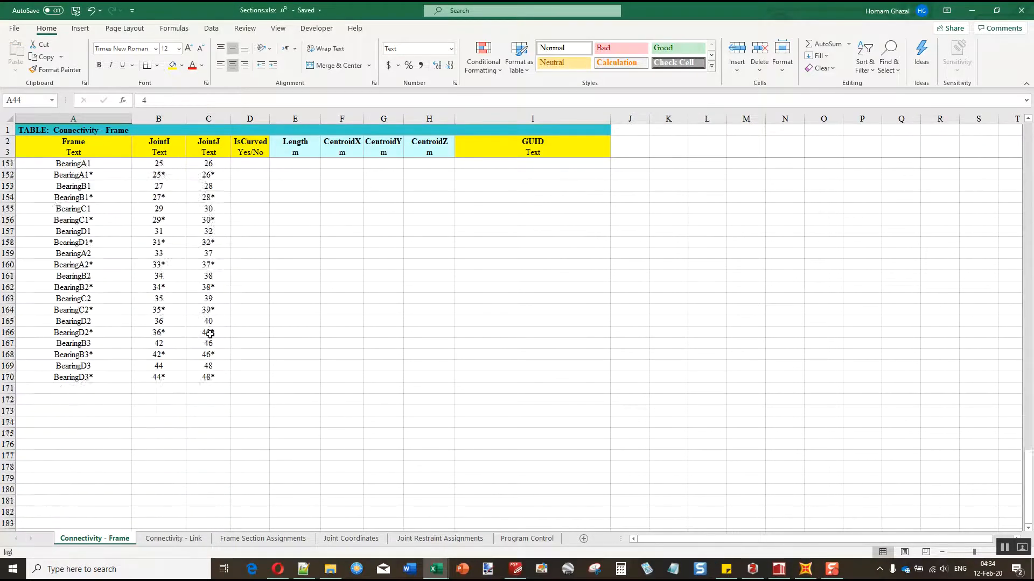
pyautogui.keyDown('shift'); pyautogui.click(207, 314); pyautogui.keyUp('shift')
pyautogui.hotkey('ctrl', 'c')
pyautogui.scroll(20, 143, 269)
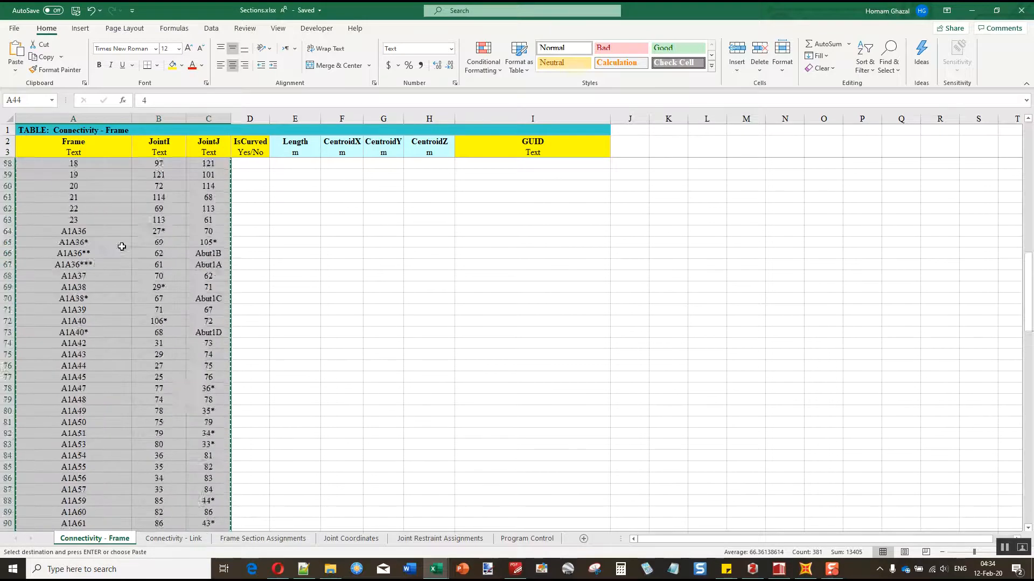
pyautogui.scroll(5, 84, 207)
pyautogui.click(78, 164)
pyautogui.press('Return')
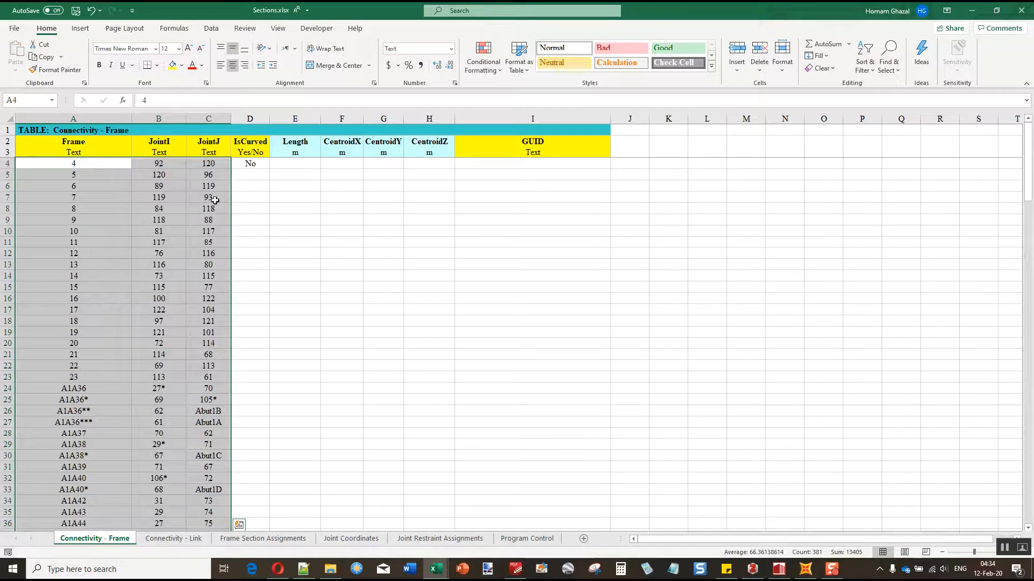
pyautogui.hotkey('ctrl', 's')
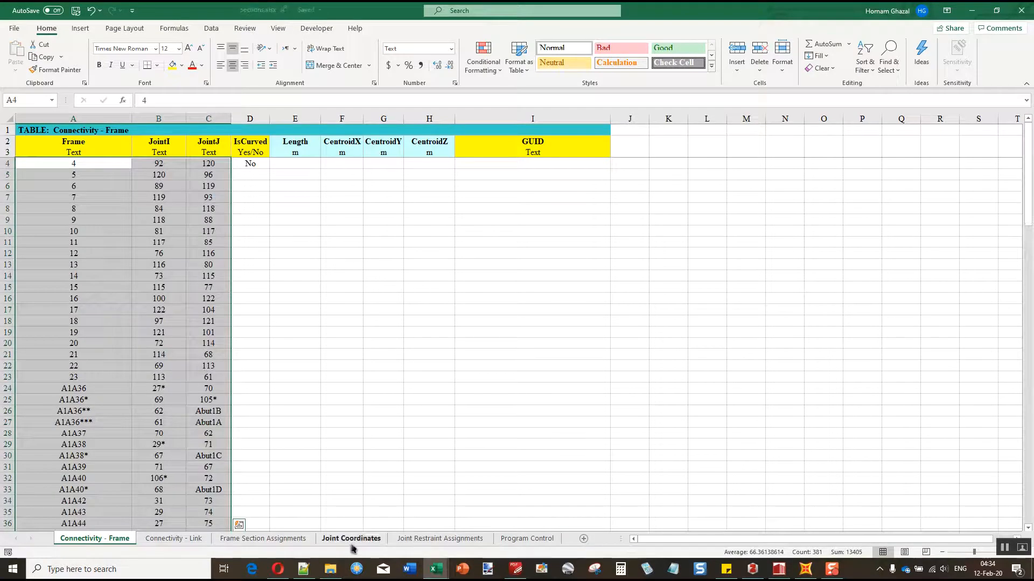
# - Copy the SAP 2000 Frame Assignments table N6:R172 from the conversion workbook's Connectivity & Assignments sheet
pyautogui.click(87, 543)
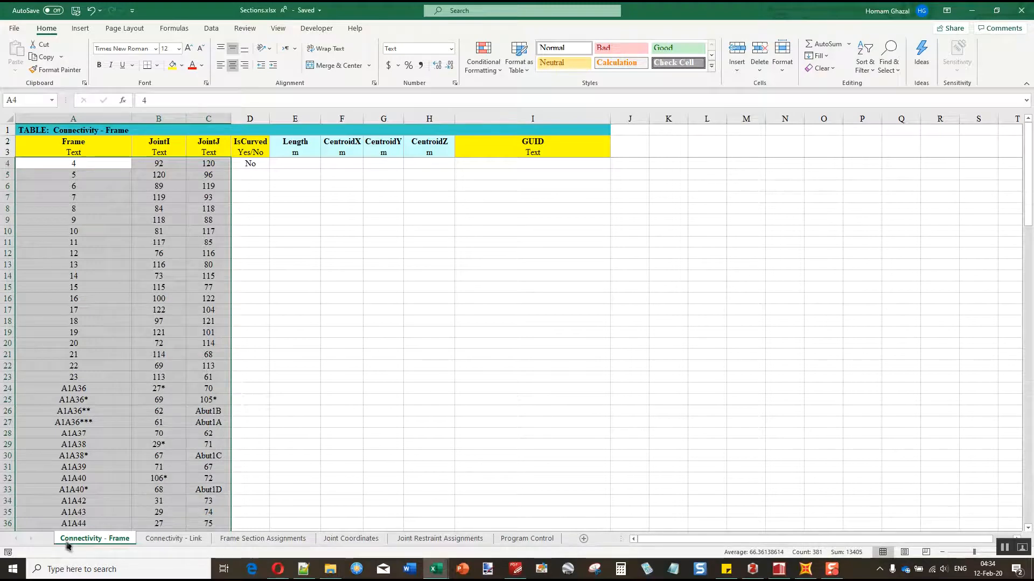
pyautogui.click(280, 540)
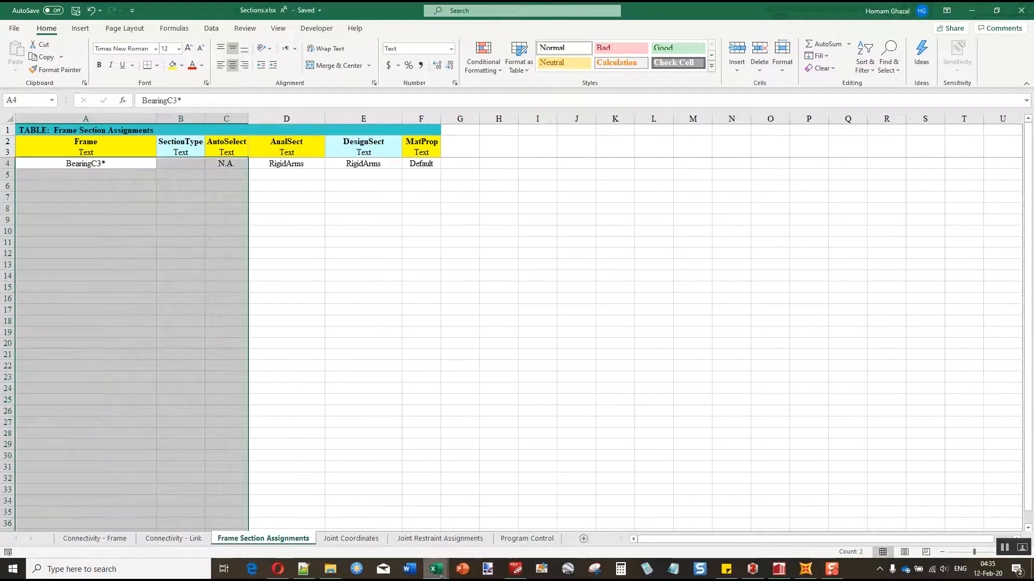
pyautogui.moveTo(437, 571)
pyautogui.click(406, 535)
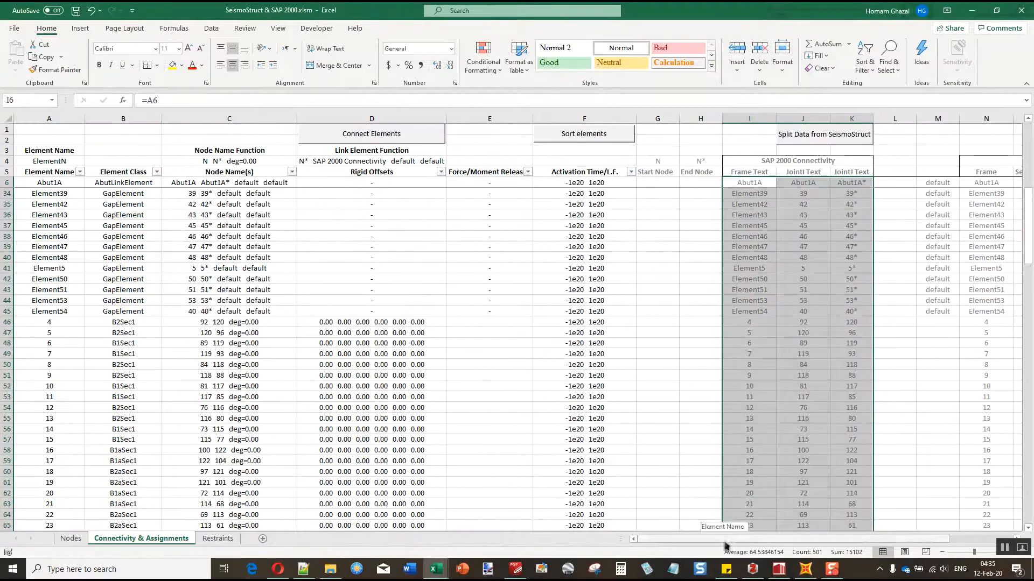
pyautogui.hscroll(3, 725, 547)
pyautogui.click(712, 183)
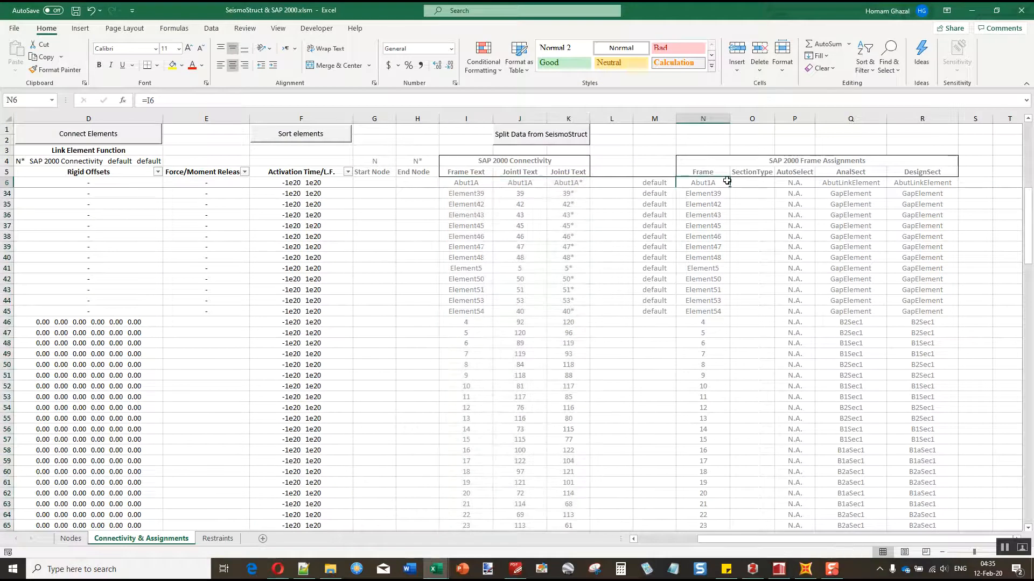
pyautogui.keyDown('shift'); pyautogui.click(917, 185); pyautogui.keyUp('shift')
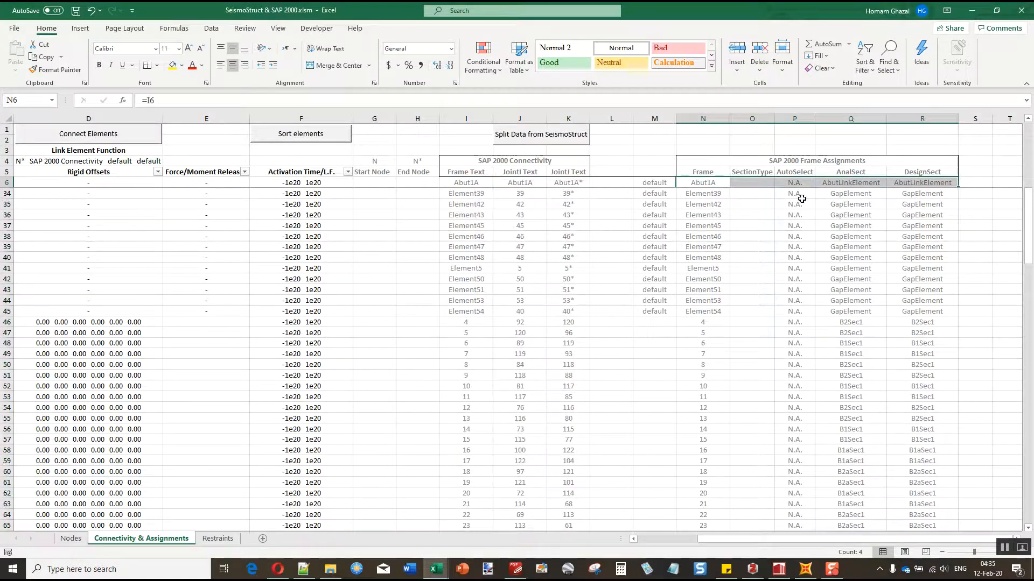
pyautogui.hotkey('ctrl', 'shift', 'Down')
pyautogui.hotkey('ctrl', 'c')
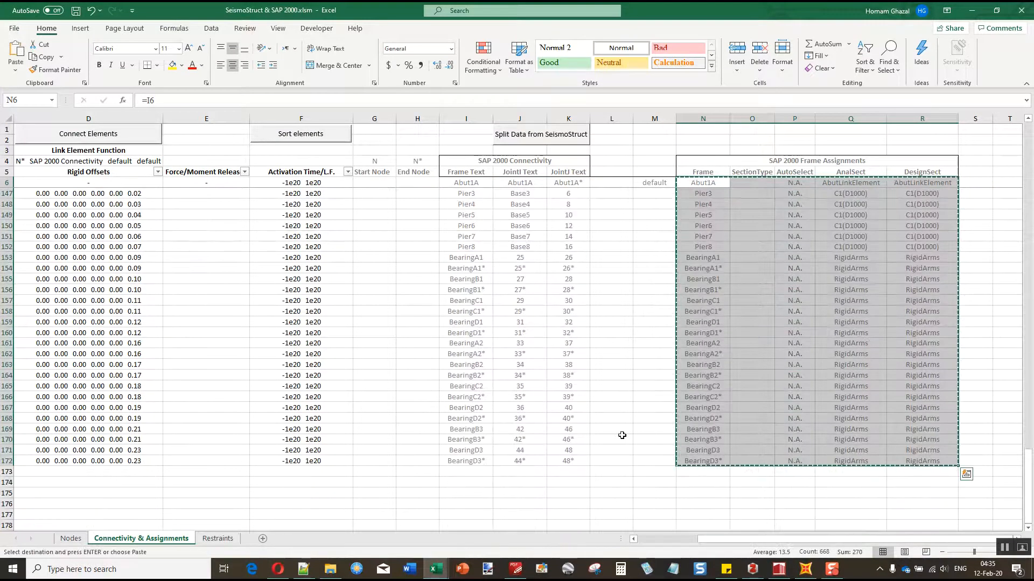
# - Paste the assignments over the existing data from A4 of the Frame Section Assignments sheet, and fill the MatProp value Default down to the last frame
pyautogui.moveTo(435, 570)
pyautogui.click(474, 510)
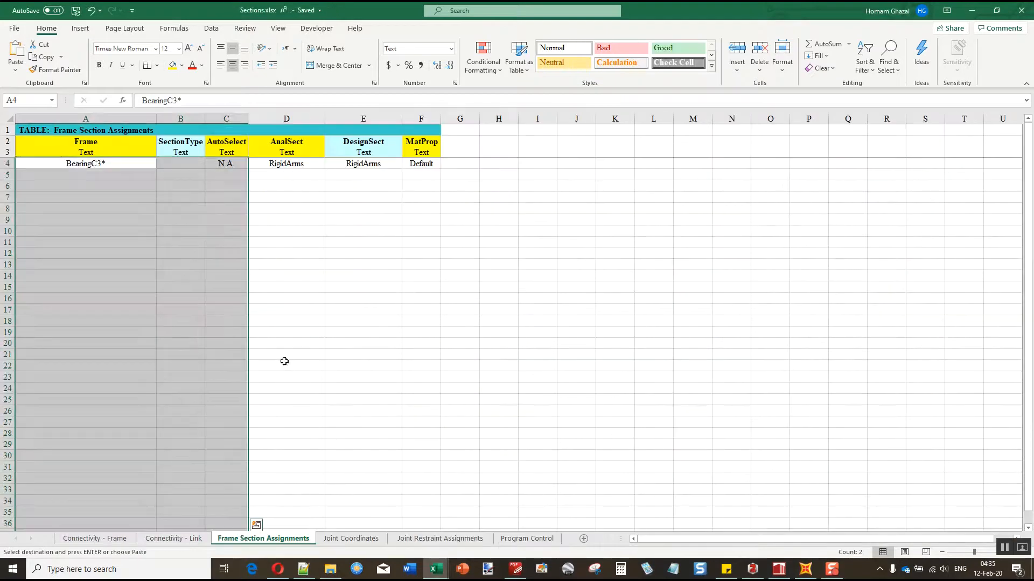
pyautogui.hotkey('ctrl', 'v')
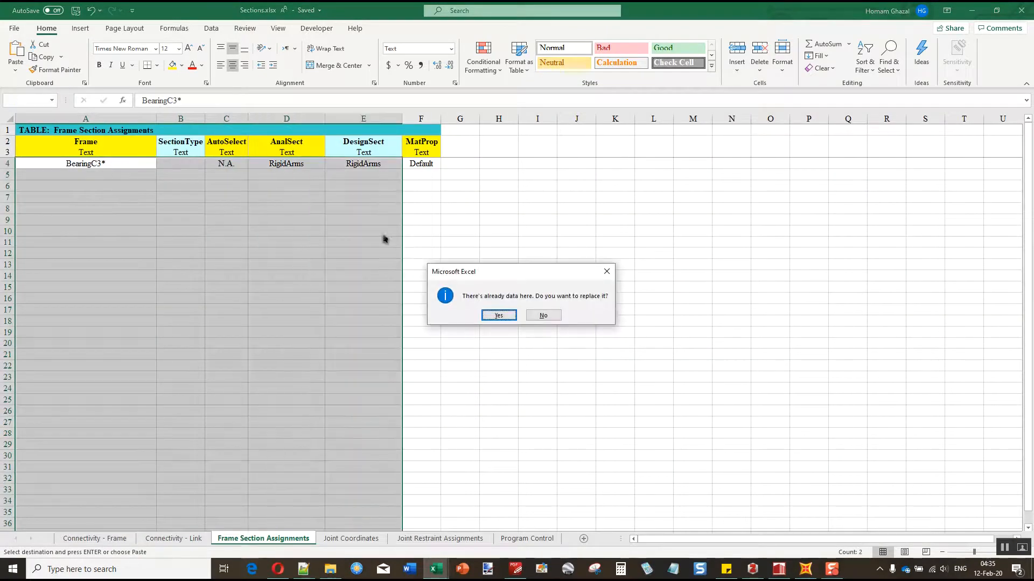
pyautogui.click(499, 315)
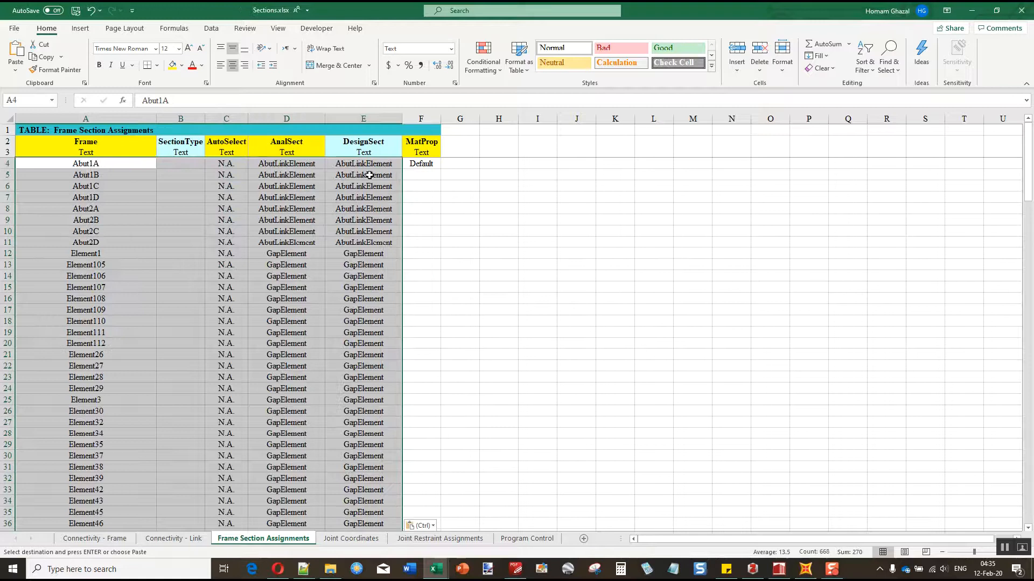
pyautogui.click(428, 165)
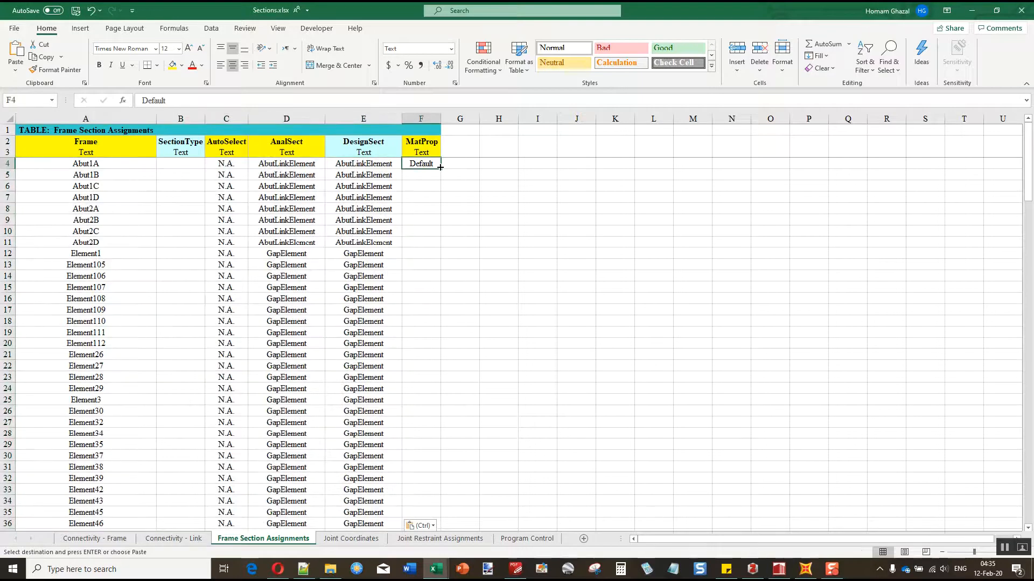
pyautogui.doubleClick(440, 167)
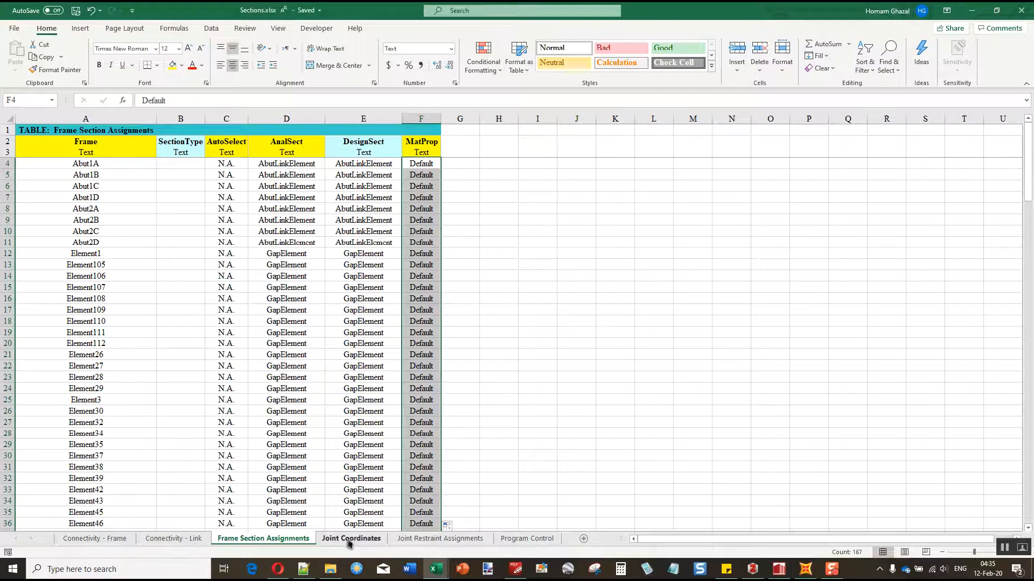
# - Copy the Export to SAP 2000 restraint range C5:I20 from the conversion workbook's Restraints sheet
pyautogui.click(451, 539)
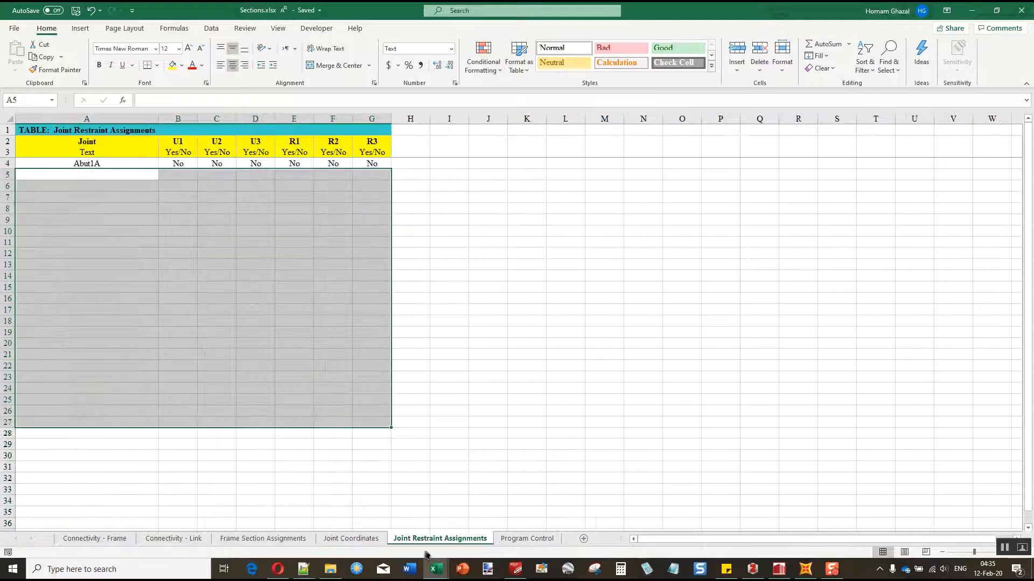
pyautogui.moveTo(437, 574)
pyautogui.click(397, 526)
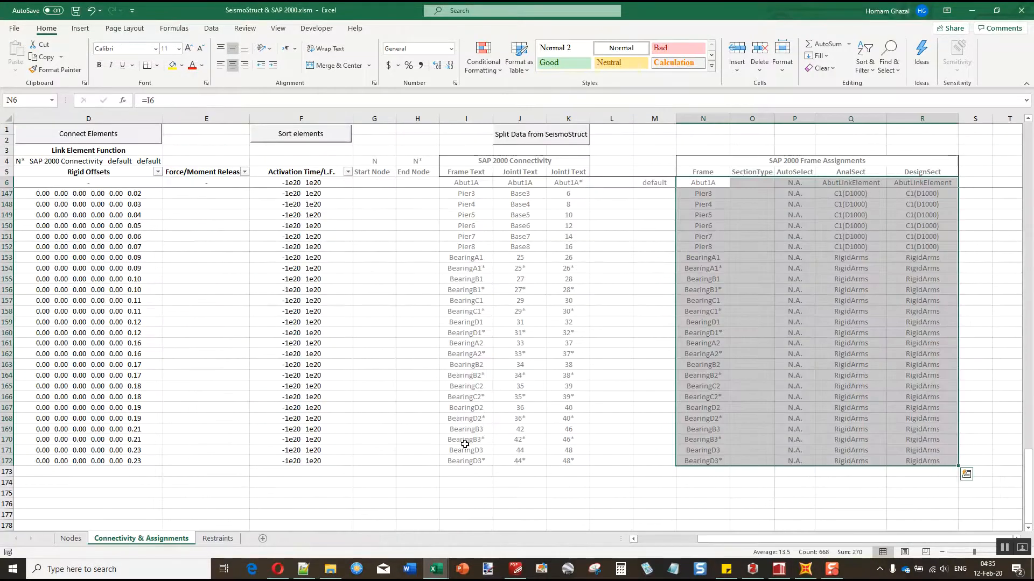
pyautogui.click(218, 538)
pyautogui.moveTo(153, 172); pyautogui.dragTo(363, 334)
pyautogui.hotkey('ctrl', 'c')
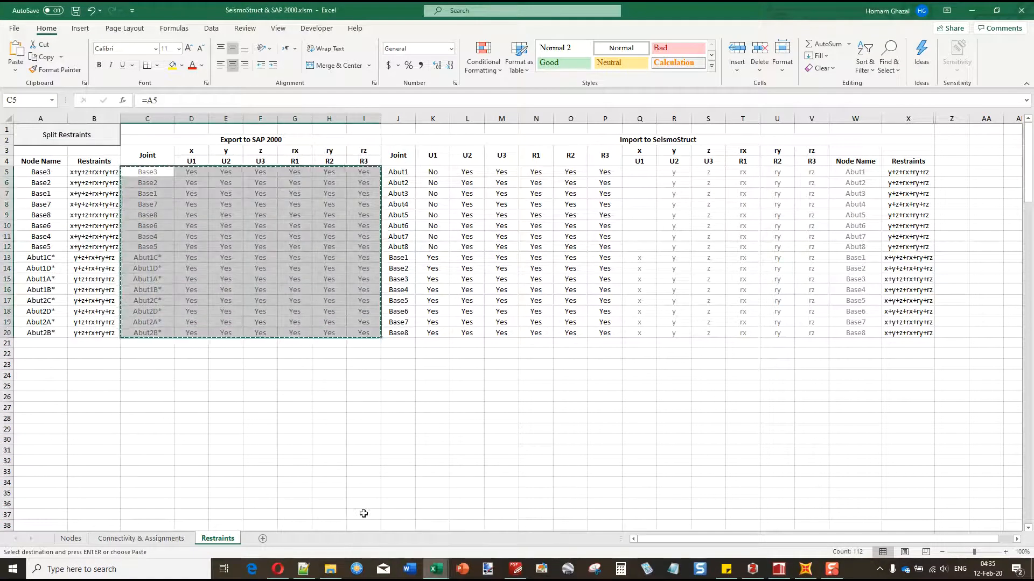
# - Paste the restraints from A4 of the Joint Restraint Assignments sheet in Sections.xlsx, save it, and close both workbooks
pyautogui.hotkey('alt', 'Tab')
pyautogui.click(115, 165)
pyautogui.hotkey('ctrl', 'v')
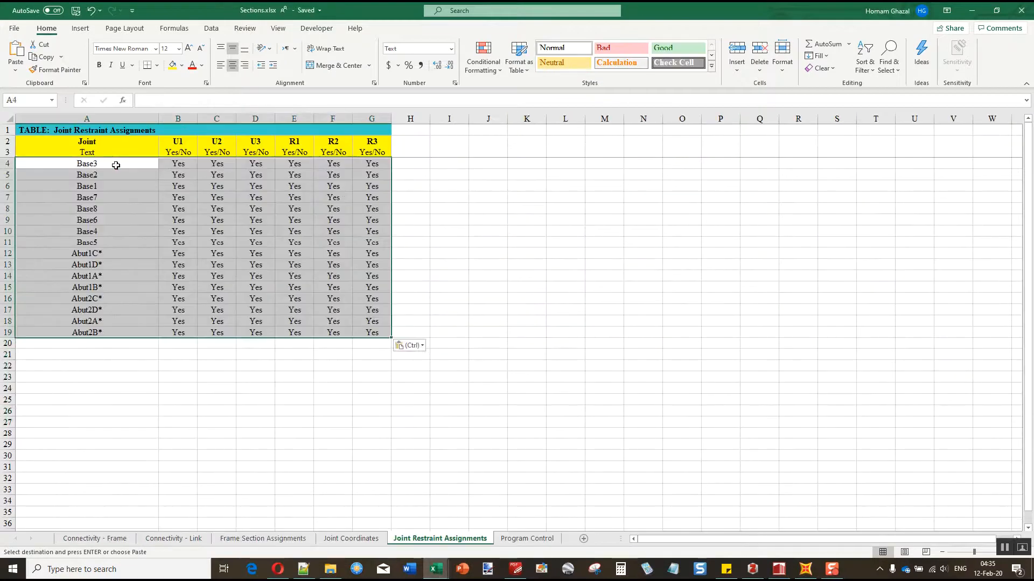
pyautogui.hotkey('ctrl', 's')
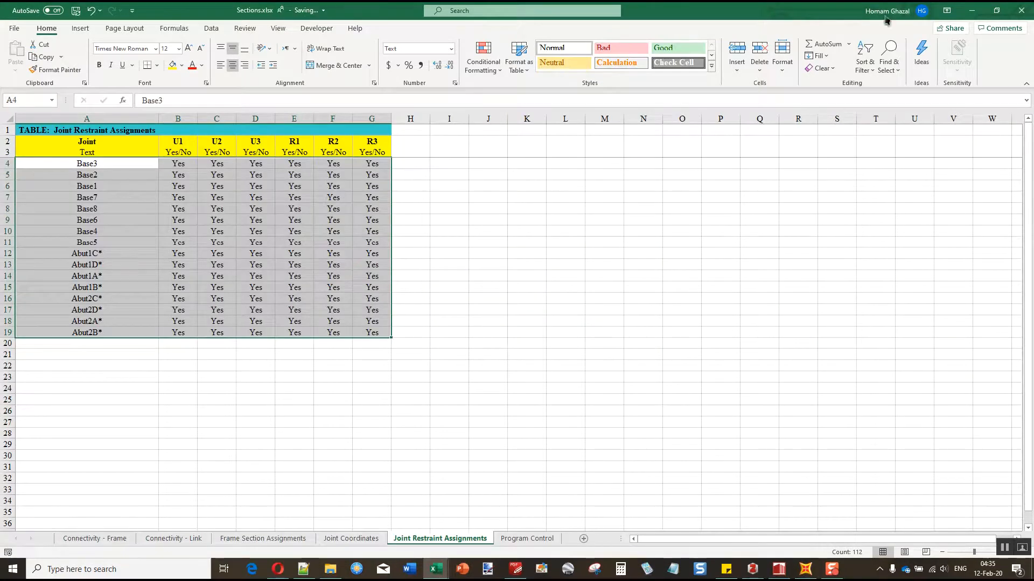
pyautogui.click(1011, 11)
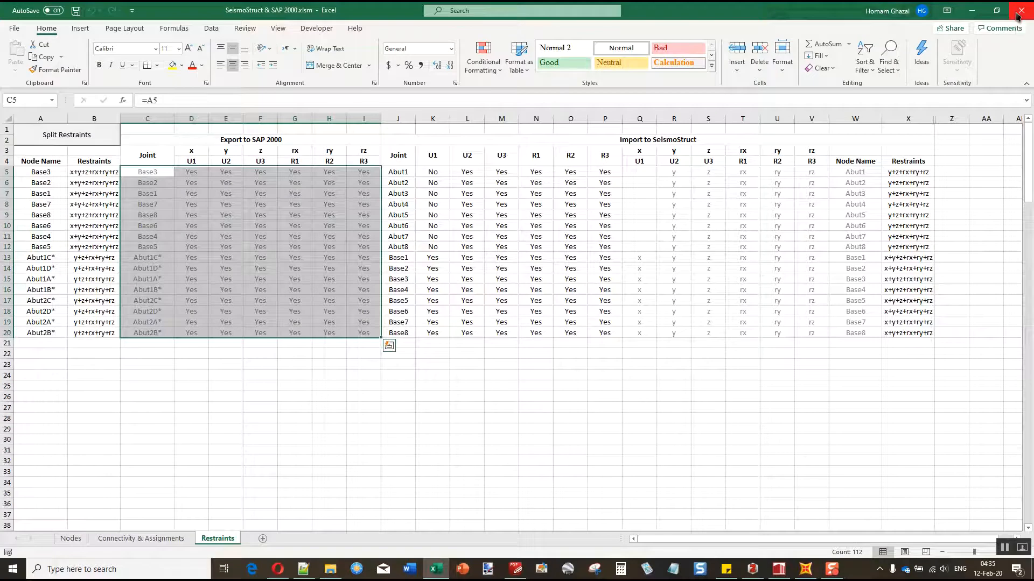
pyautogui.click(1017, 14)
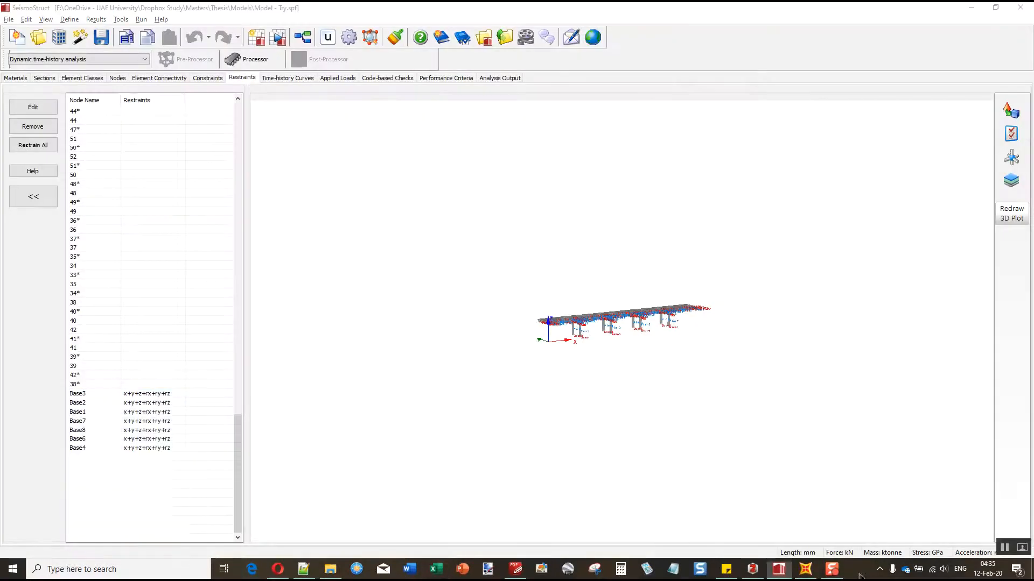
# - Open Task Manager and look through the list of running processes
pyautogui.rightClick(861, 576)
pyautogui.click(886, 512)
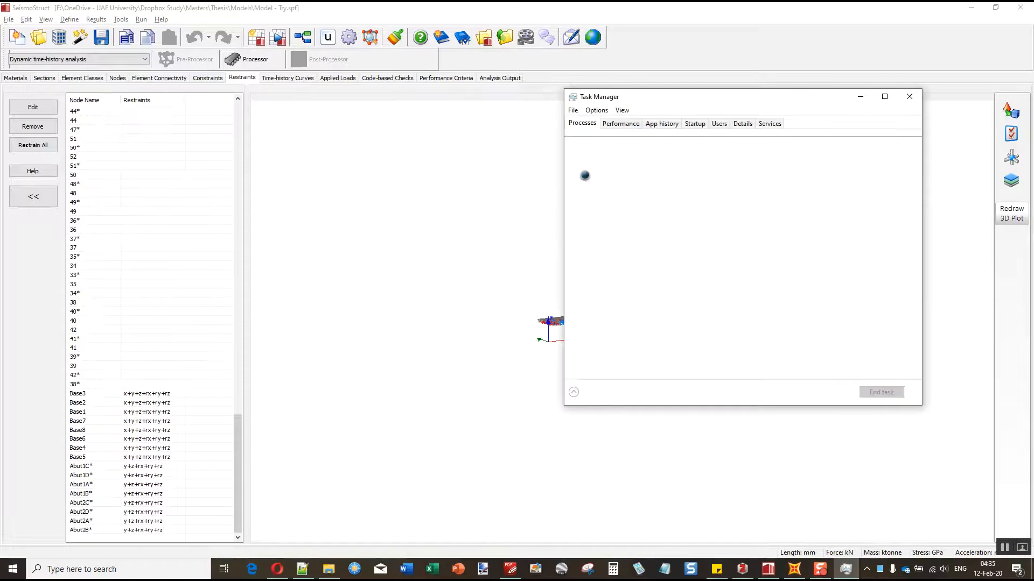
pyautogui.scroll(-5, 638, 216)
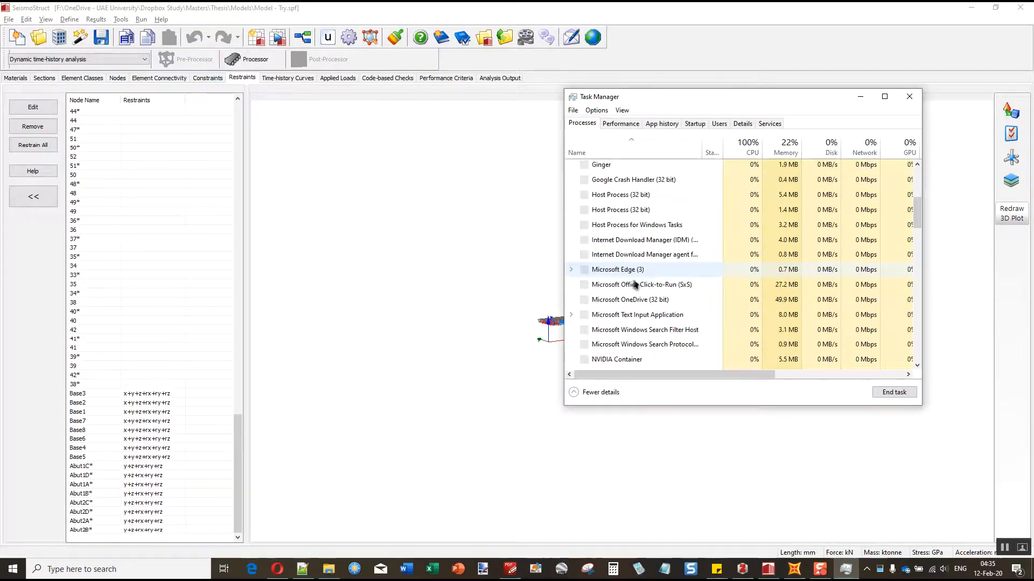
pyautogui.scroll(-7, 619, 266)
pyautogui.scroll(2, 613, 256)
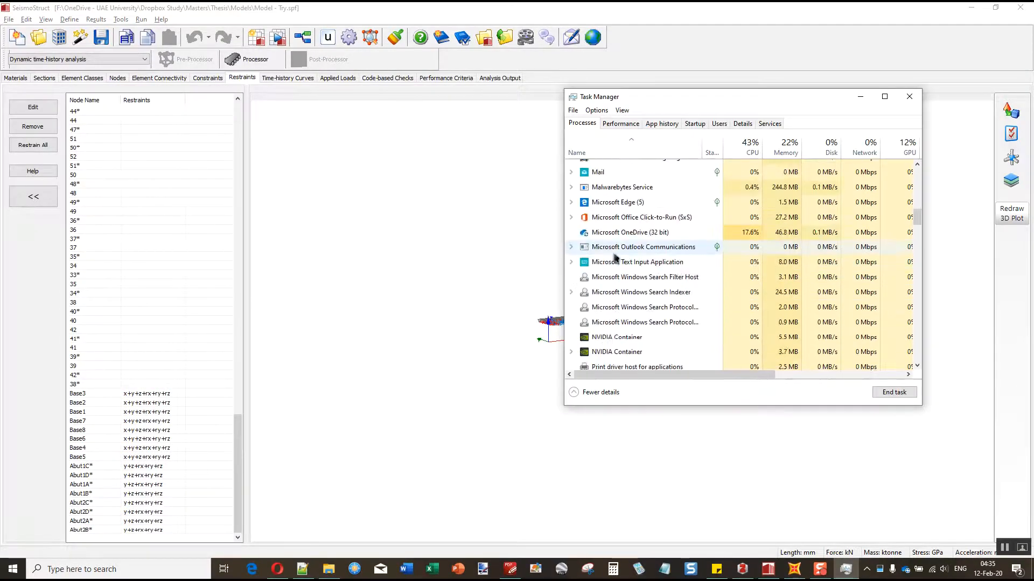
pyautogui.scroll(5, 613, 256)
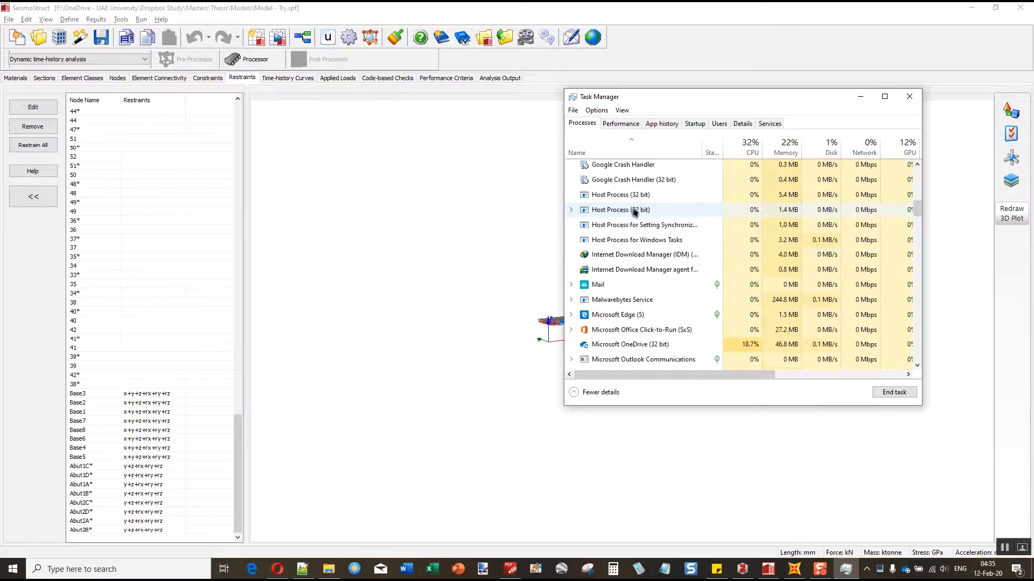
pyautogui.scroll(-5, 638, 222)
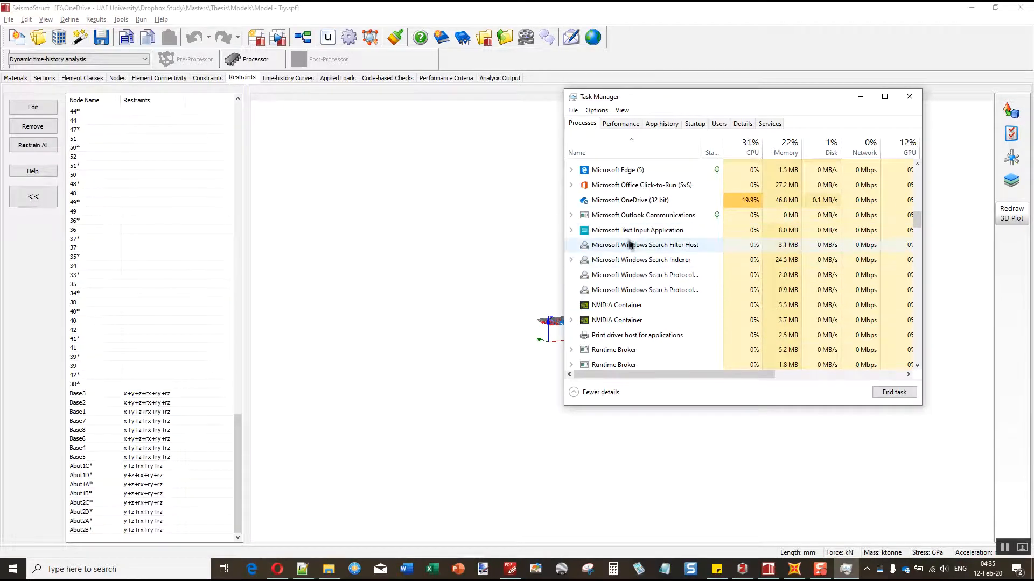
pyautogui.scroll(-2, 631, 237)
pyautogui.scroll(3, 631, 237)
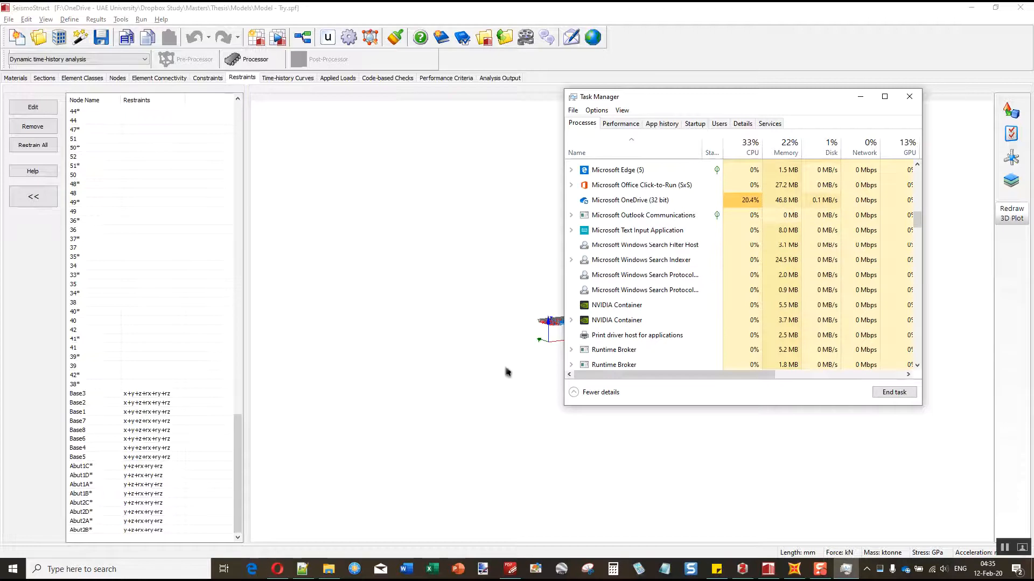
# - Switch to SAP2000 and delete all points, frames and links of the bridge in the Sections model
pyautogui.click(794, 569)
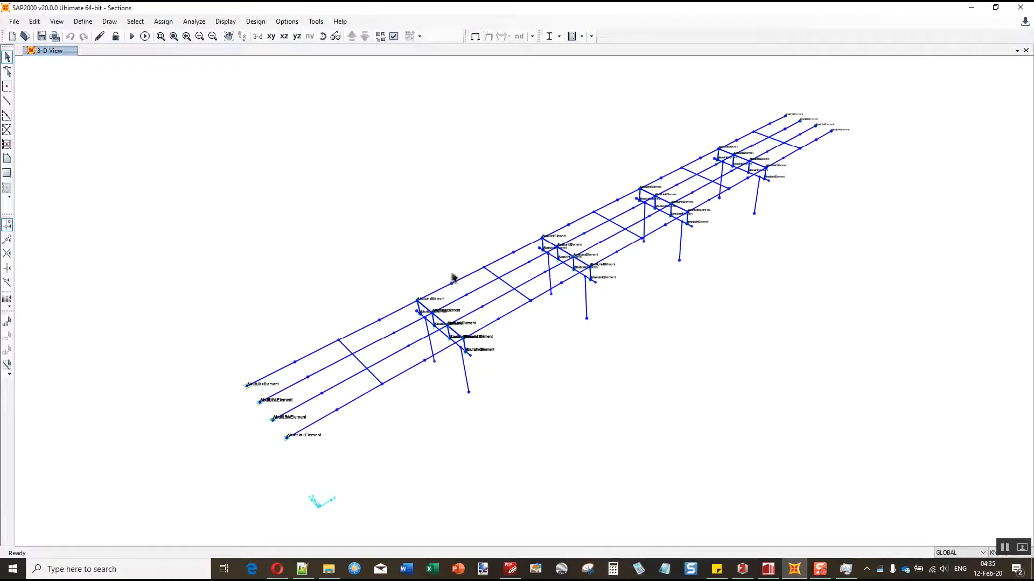
pyautogui.hotkey('ctrl', 'q')
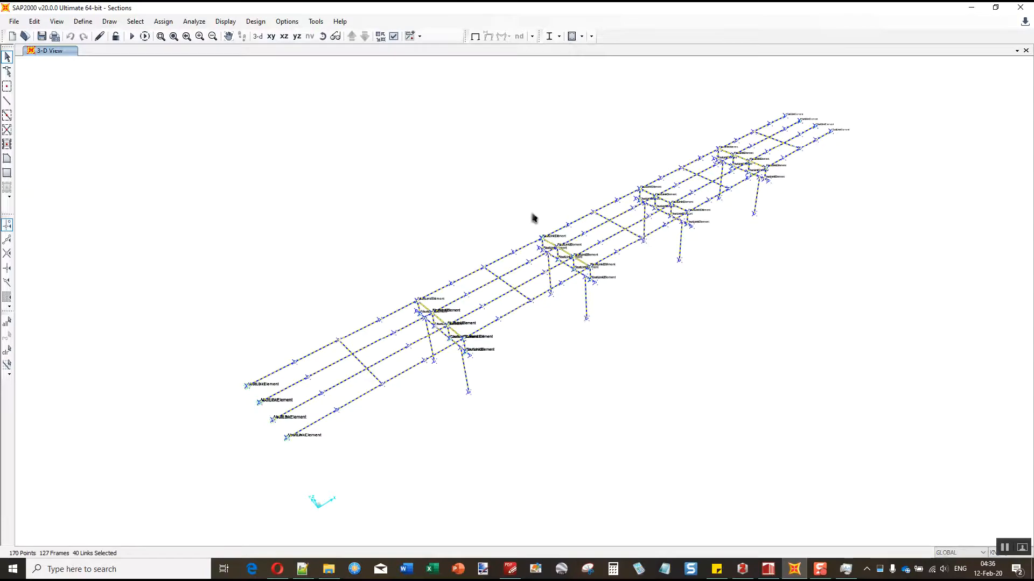
pyautogui.press('Delete')
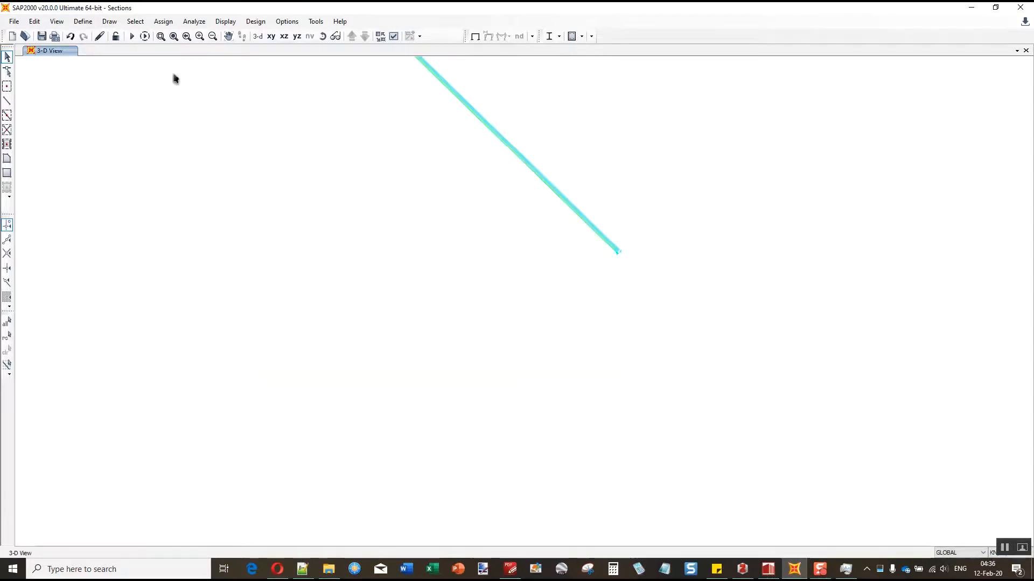
# - Save the emptied model under the name Temp.sdb in the Models folder, replacing the existing file
pyautogui.click(14, 21)
pyautogui.click(33, 82)
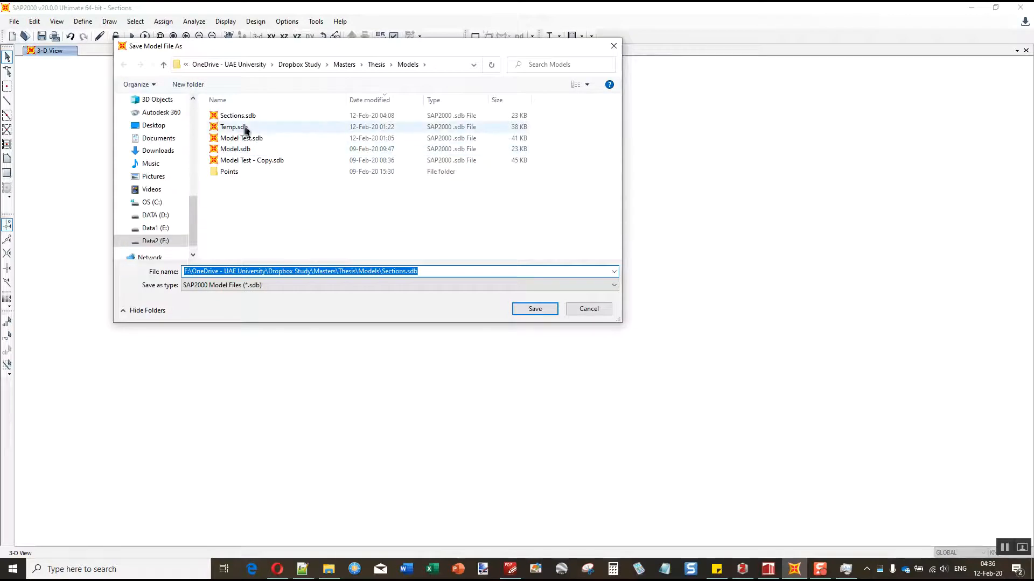
pyautogui.doubleClick(245, 127)
pyautogui.click(536, 286)
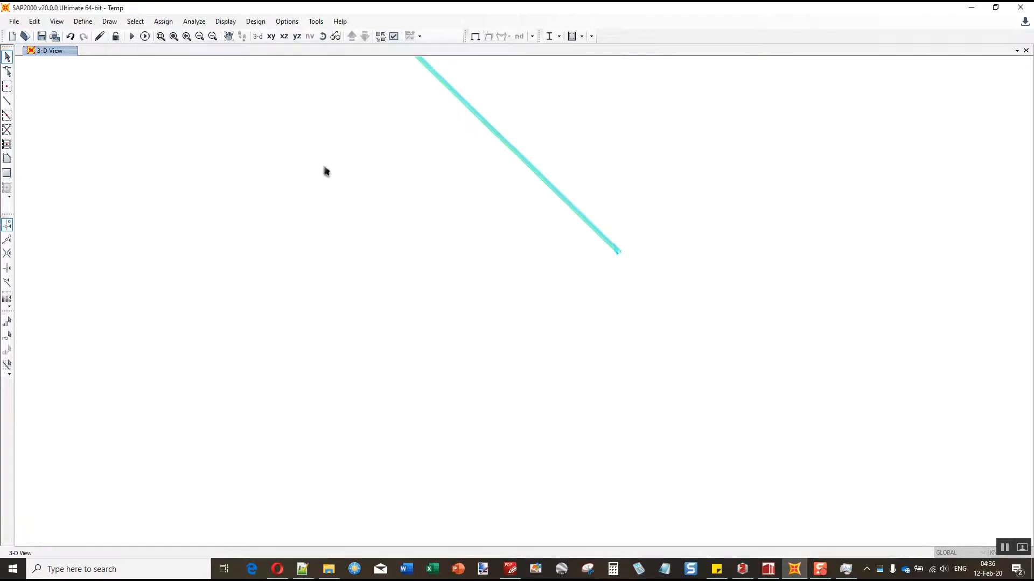
pyautogui.click(14, 21)
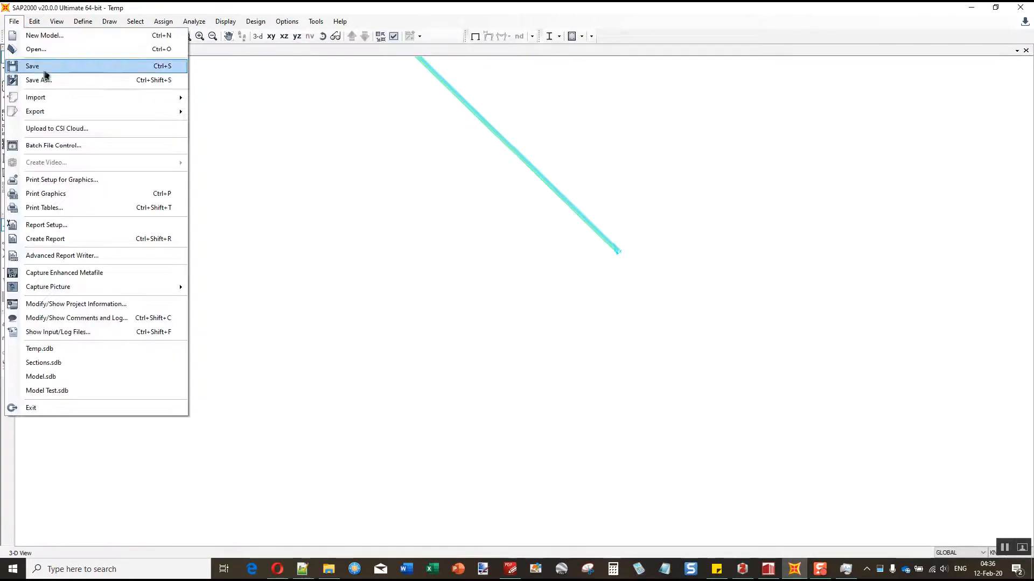
pyautogui.moveTo(57, 99)
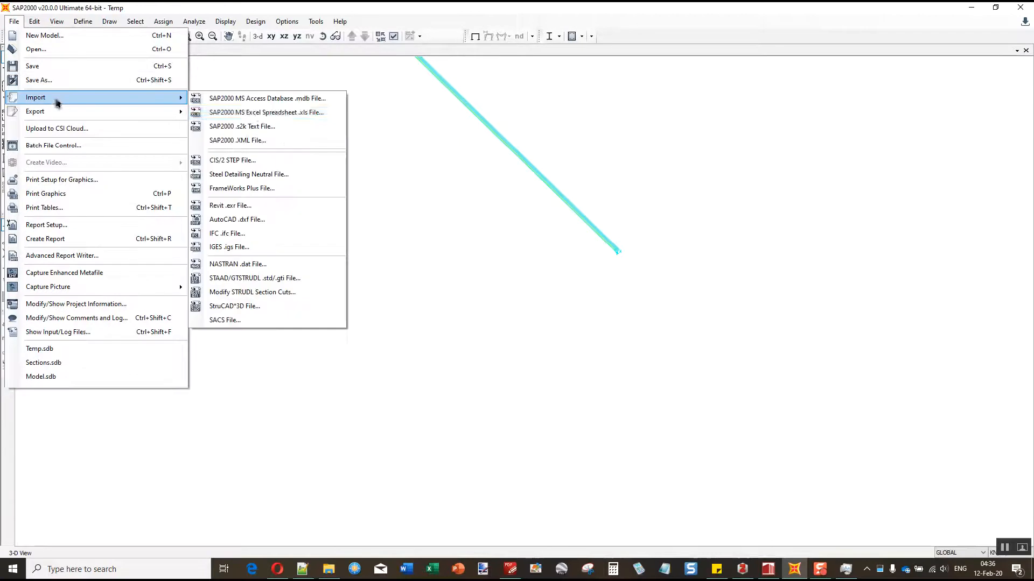
pyautogui.click(260, 113)
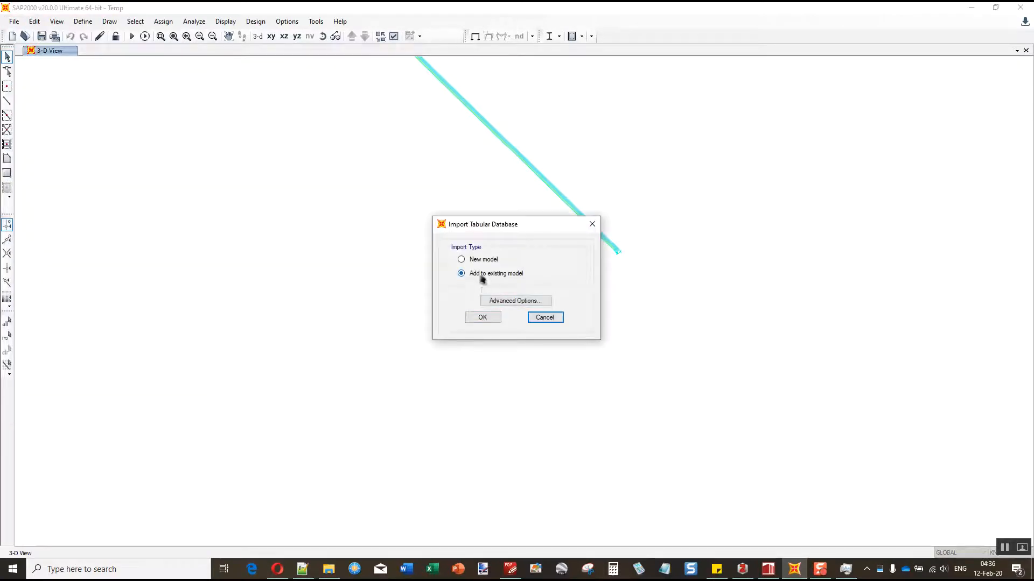
pyautogui.click(546, 319)
# - Review the full list of frame section properties defined in the Temp model, then close it without changes
pyautogui.click(83, 21)
pyautogui.moveTo(107, 52)
pyautogui.click(262, 77)
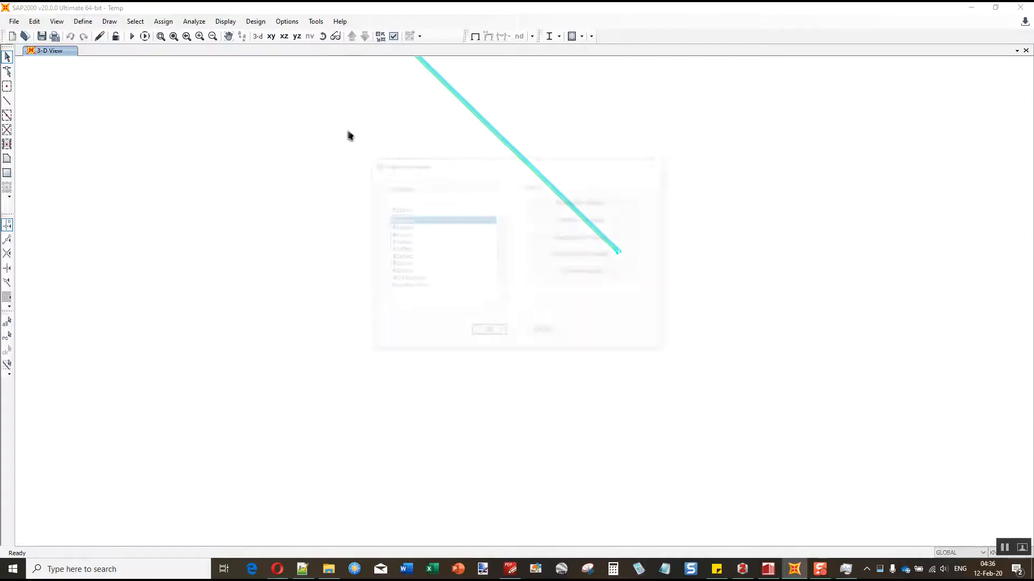
pyautogui.scroll(-1, 438, 258)
pyautogui.scroll(1, 431, 253)
pyautogui.scroll(-1, 413, 248)
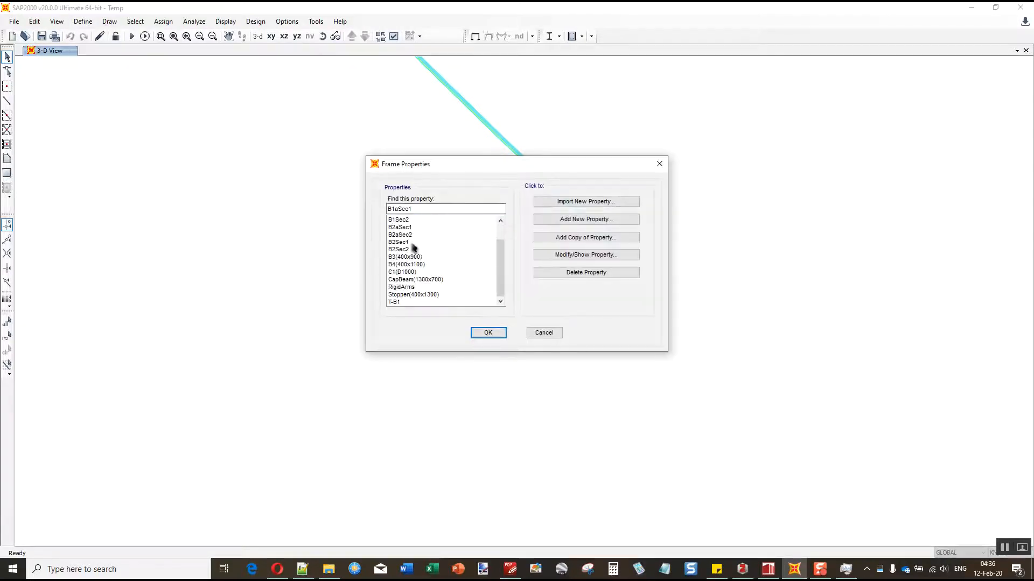
pyautogui.scroll(1, 423, 291)
pyautogui.scroll(-1, 420, 253)
pyautogui.scroll(2, 423, 251)
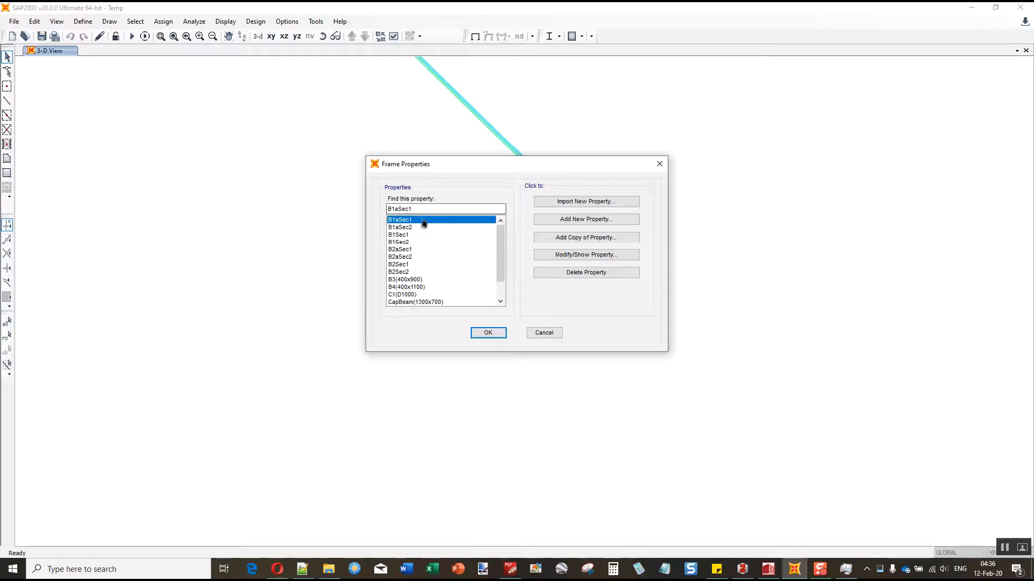
pyautogui.scroll(-2, 428, 248)
pyautogui.scroll(2, 420, 224)
pyautogui.scroll(-2, 428, 225)
pyautogui.click(553, 333)
# - Review the defined link/support properties and inspect the property data of AbutLinkElement
pyautogui.click(82, 21)
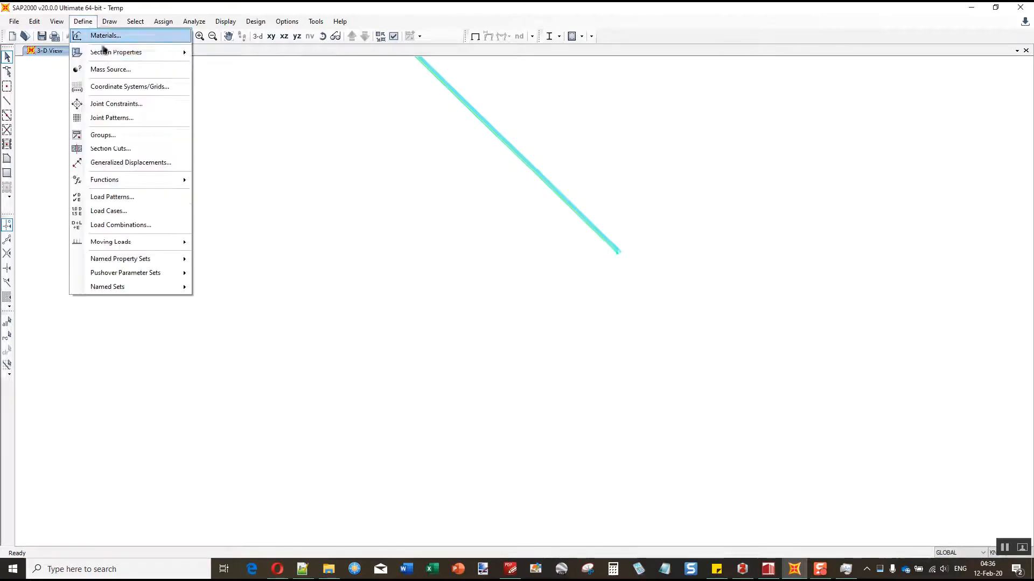
pyautogui.moveTo(106, 52)
pyautogui.click(241, 150)
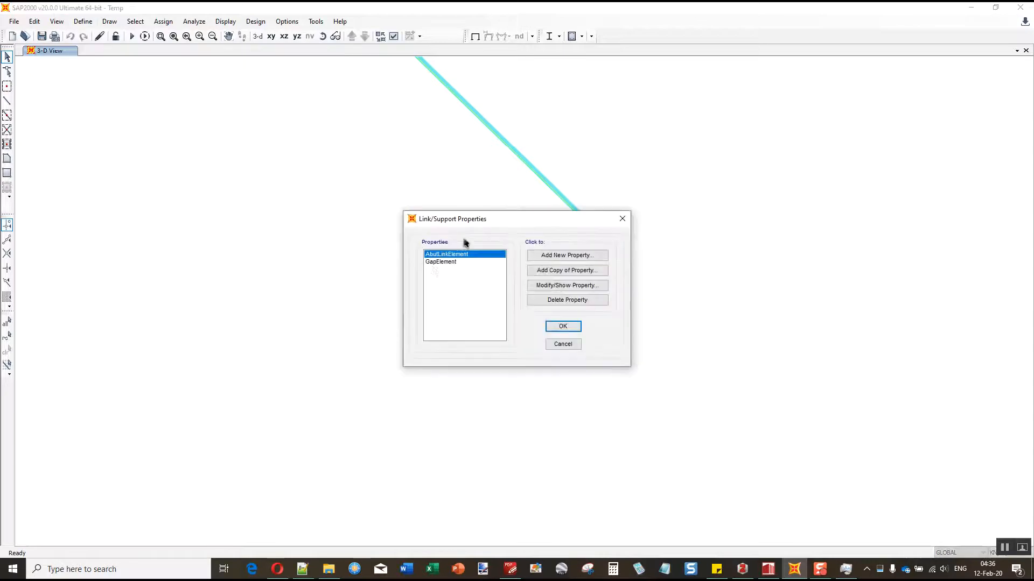
pyautogui.click(465, 262)
pyautogui.click(462, 256)
pyautogui.click(465, 262)
pyautogui.click(468, 257)
pyautogui.click(540, 286)
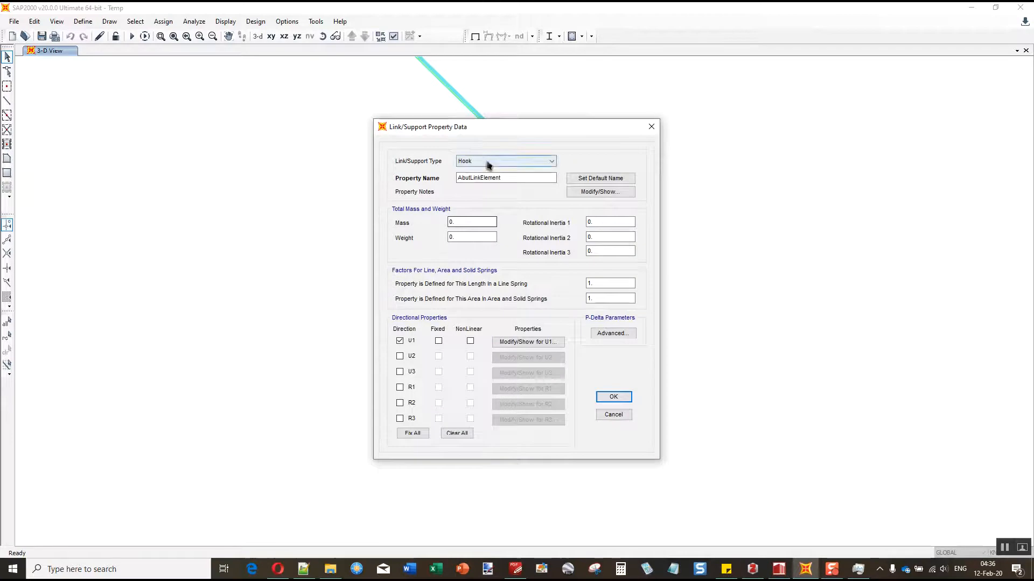
pyautogui.moveTo(501, 139); pyautogui.dragTo(689, 146)
pyautogui.click(798, 425)
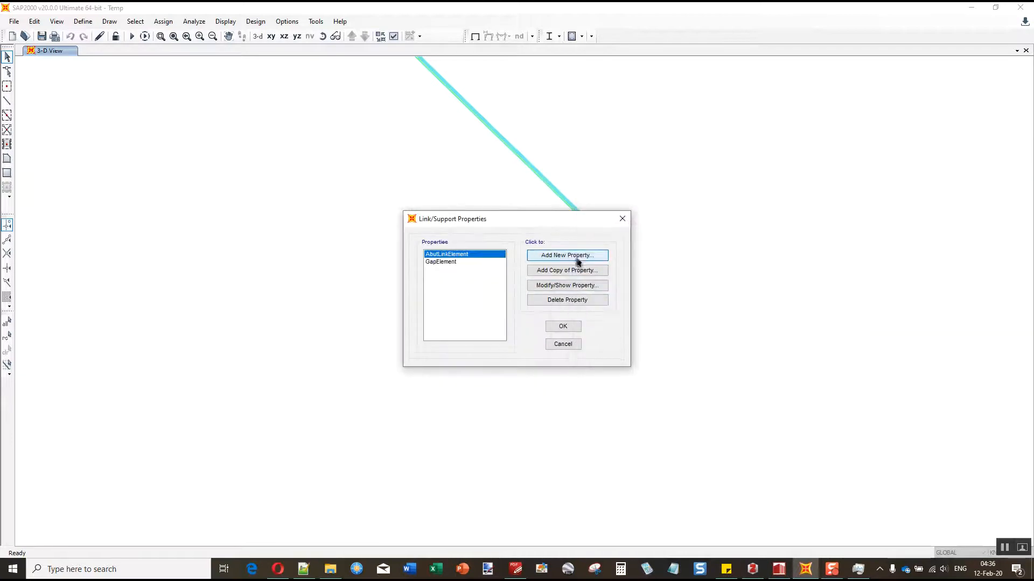
# - View the link/support types available for a new link property, without creating one
pyautogui.click(603, 258)
pyautogui.click(489, 163)
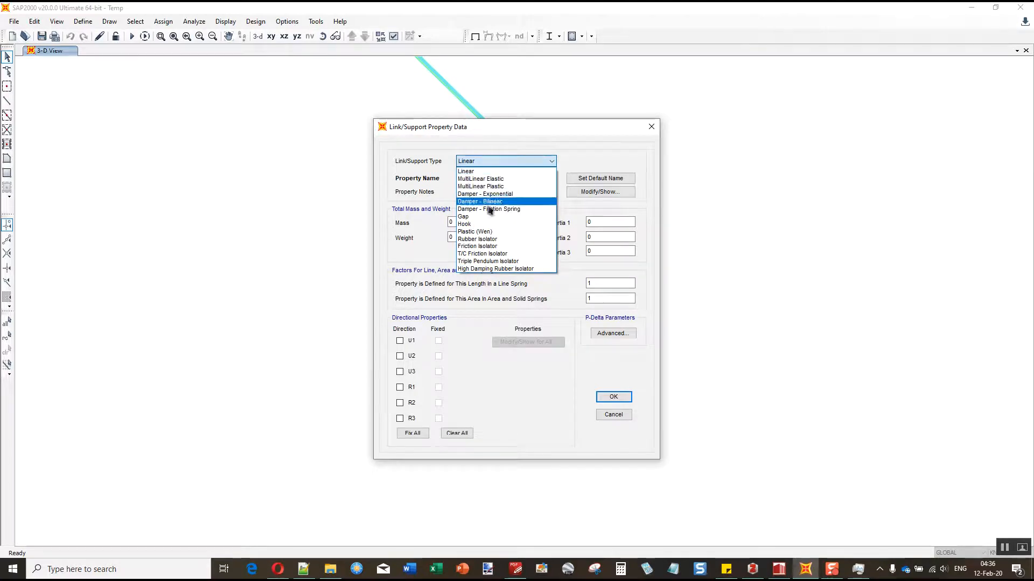
pyautogui.click(614, 415)
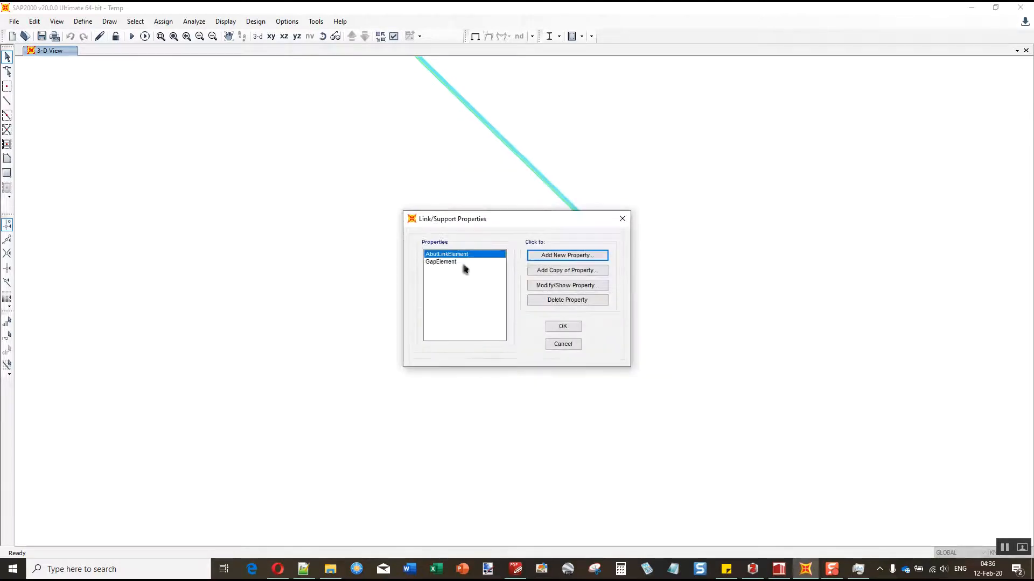
# - Examine the directional properties of AbutLinkElement and GapElement, then close the link/support properties without changes
pyautogui.click(567, 285)
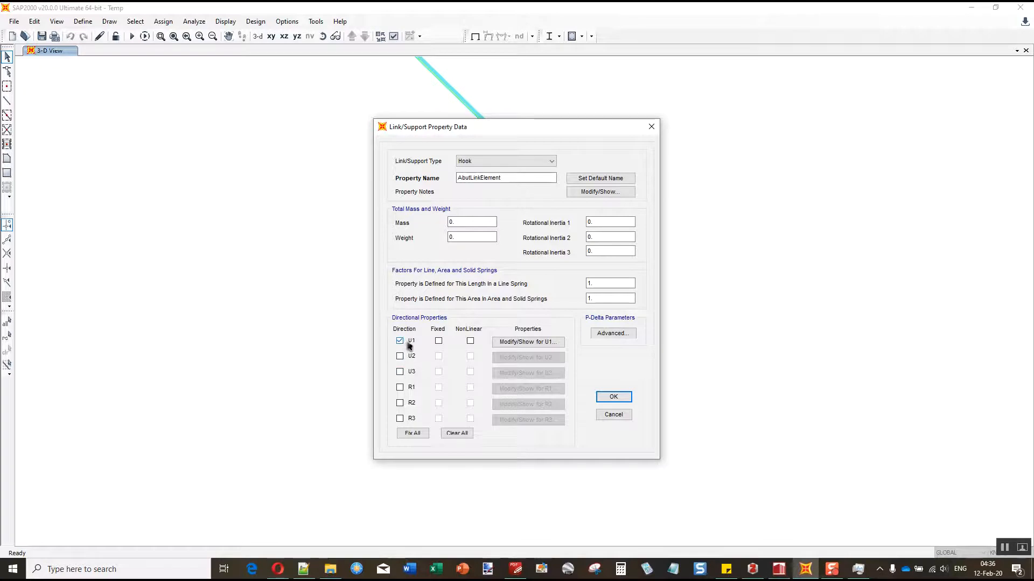
pyautogui.click(614, 414)
pyautogui.click(437, 262)
pyautogui.click(567, 286)
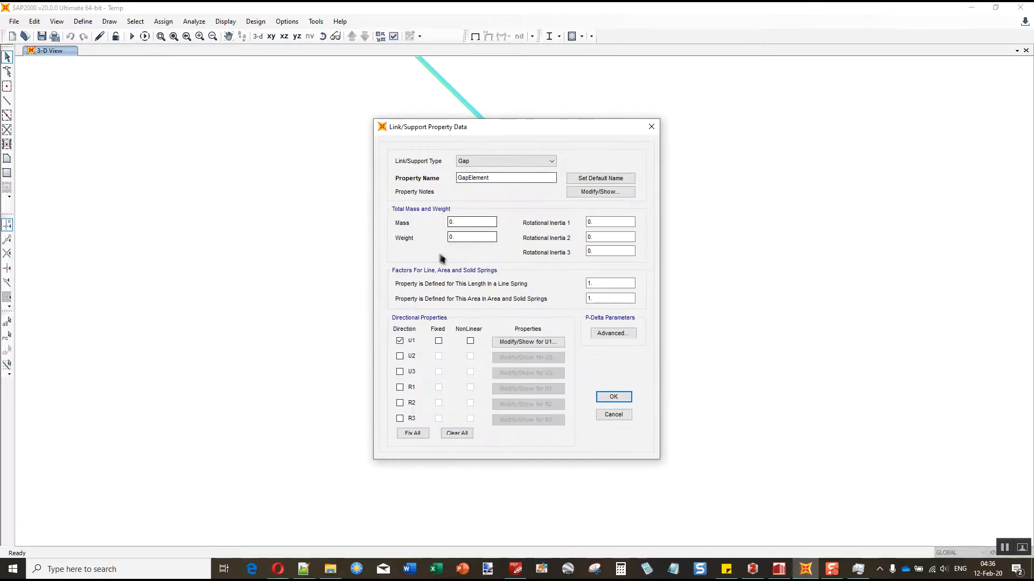
pyautogui.click(614, 414)
pyautogui.click(572, 343)
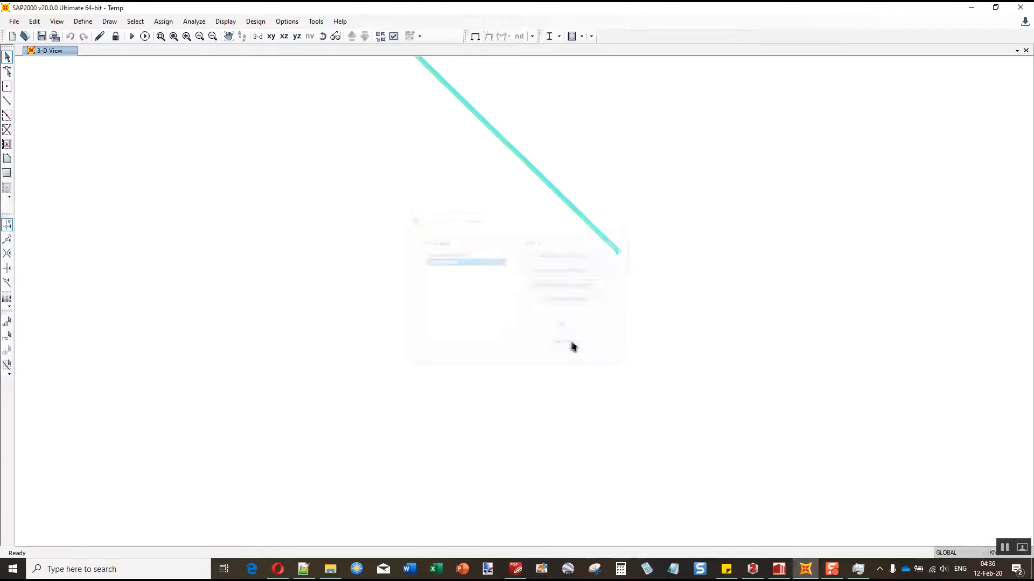
# - Reopen the Temp.sdb model from the Models folder
pyautogui.click(24, 36)
pyautogui.press('Escape')
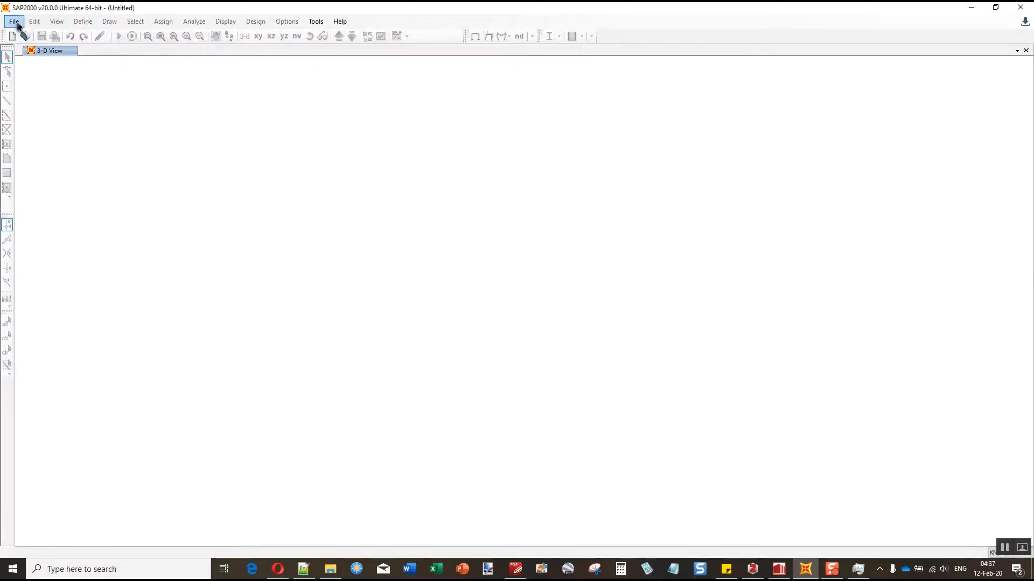
pyautogui.click(17, 23)
pyautogui.click(30, 48)
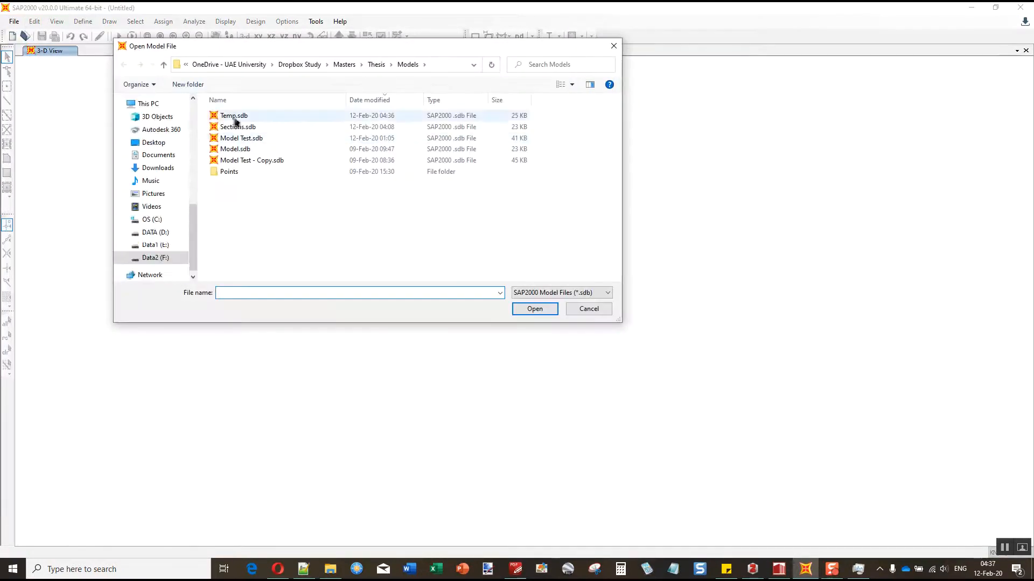
pyautogui.doubleClick(232, 118)
# - Import the Excel spreadsheet Sections.xlsx as an addition to the existing model, continuing past the maximum number of import errors
pyautogui.click(14, 21)
pyautogui.moveTo(60, 95)
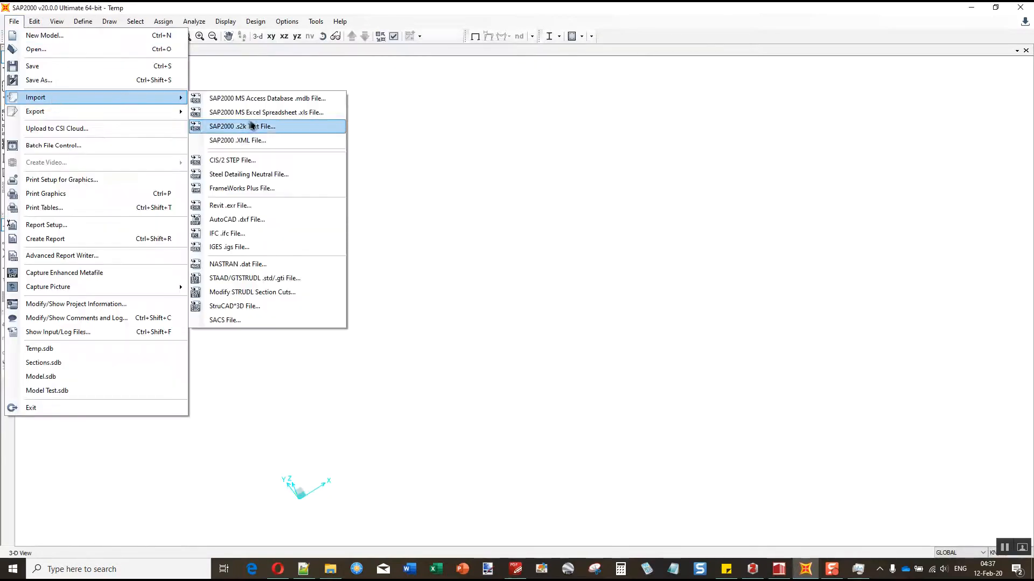
pyautogui.click(247, 123)
pyautogui.click(485, 318)
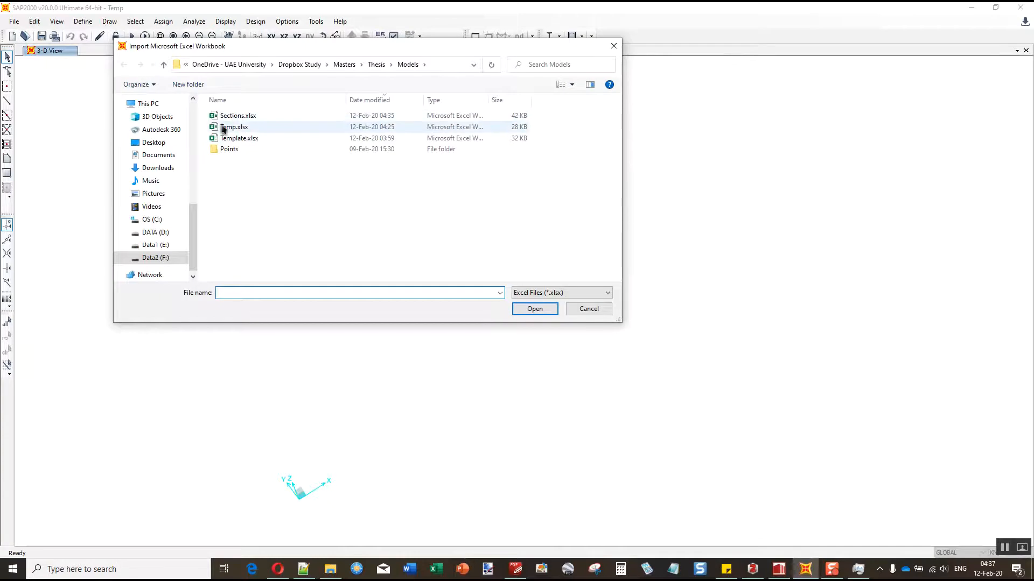
pyautogui.doubleClick(249, 119)
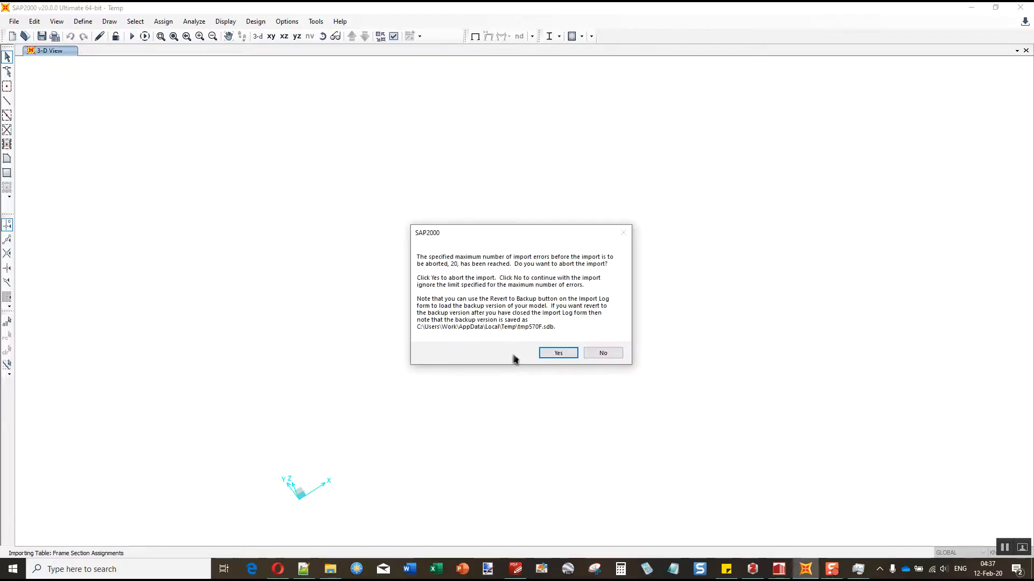
pyautogui.click(589, 357)
# - Review the database import log and its frame section assignment errors, then close it and view the imported bridge
pyautogui.moveTo(615, 185); pyautogui.dragTo(622, 397)
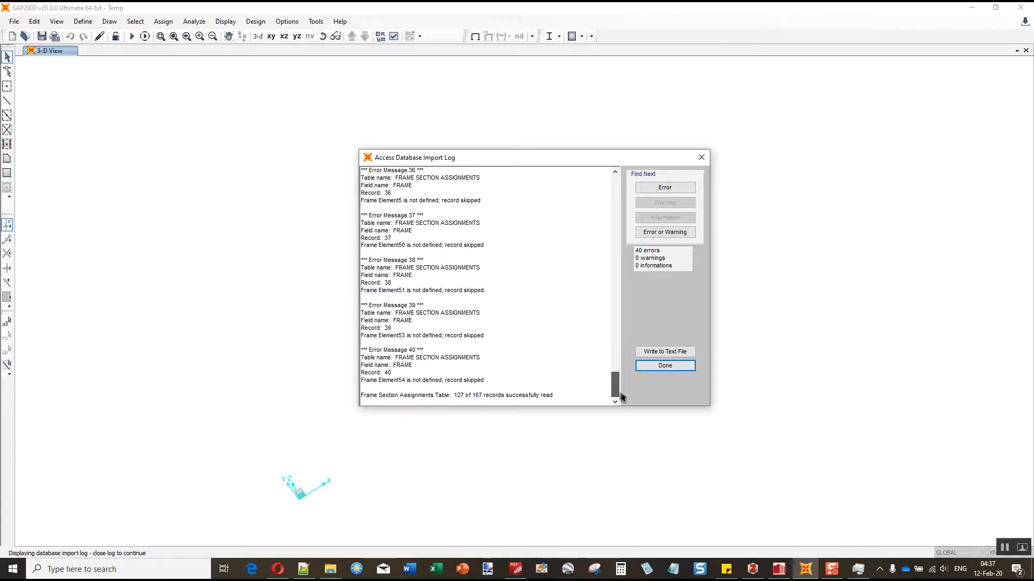
pyautogui.moveTo(621, 397); pyautogui.dragTo(638, 214)
pyautogui.scroll(-4, 638, 214)
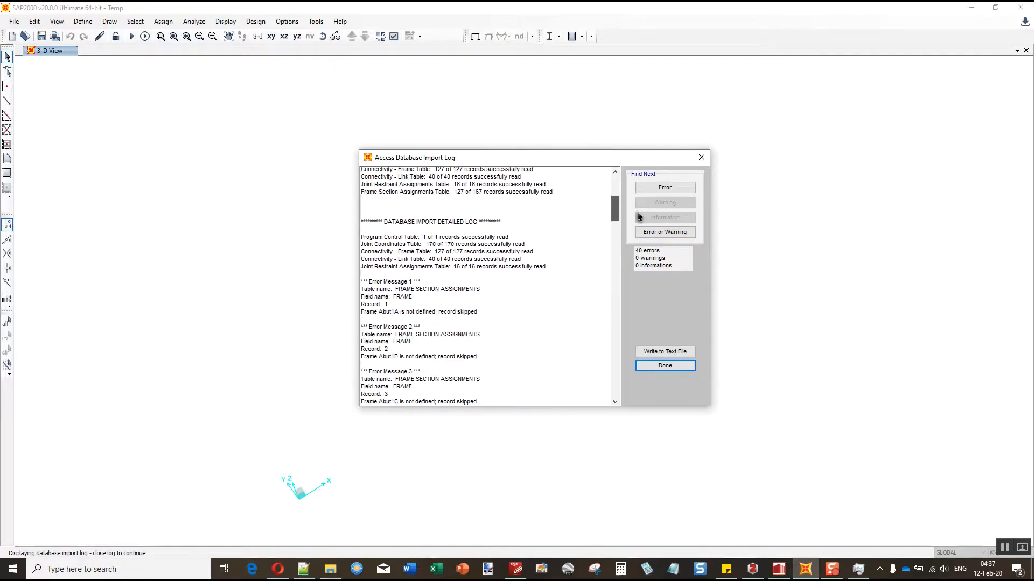
pyautogui.click(679, 367)
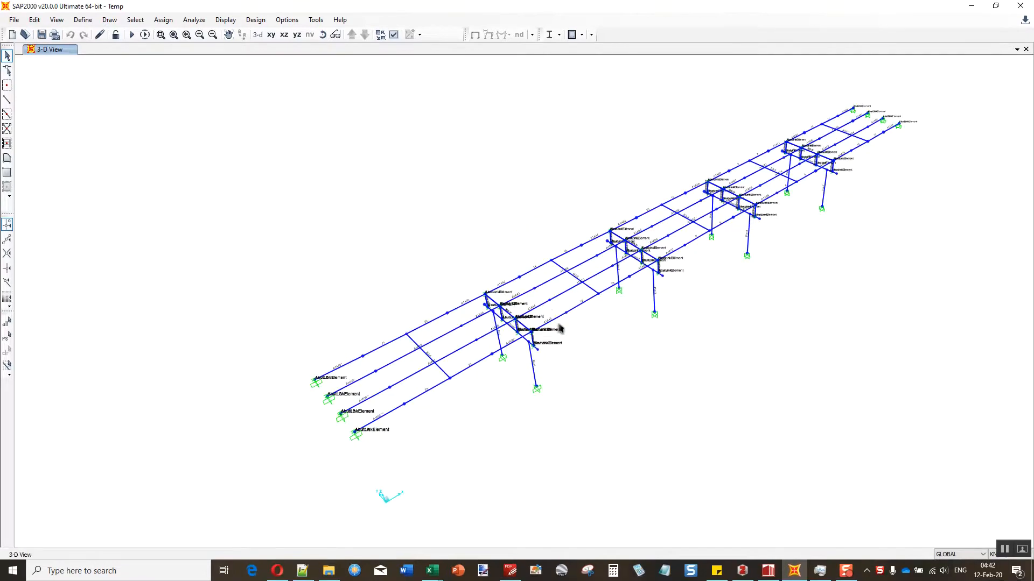
pyautogui.moveTo(560, 329); pyautogui.dragTo(468, 238, button='middle')
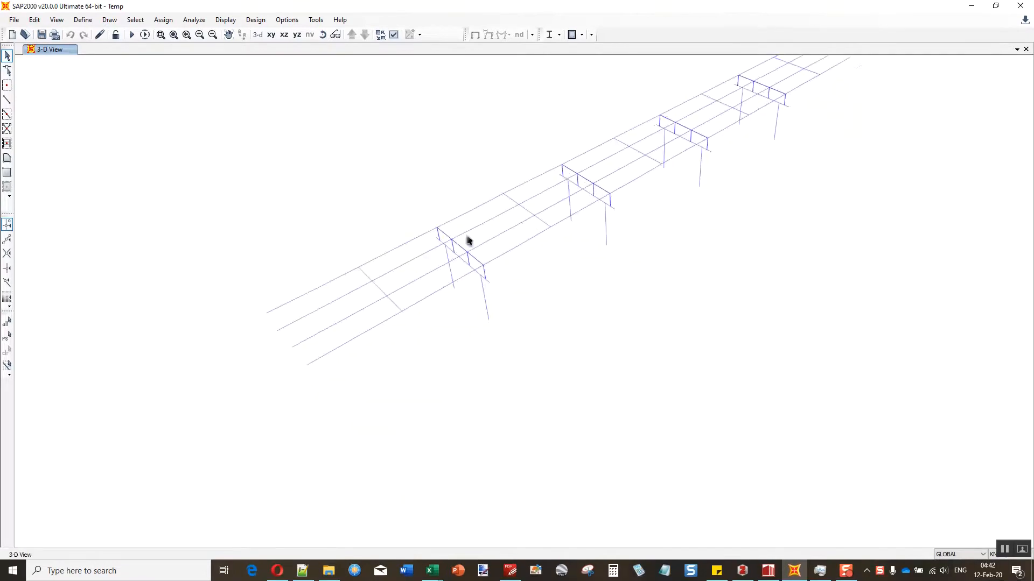
# - Compare the imported SAP2000 bridge geometry with the original 3D model in SeismoStruct, then return to the SAP2000 view
pyautogui.moveTo(597, 151); pyautogui.dragTo(547, 204, button='middle')
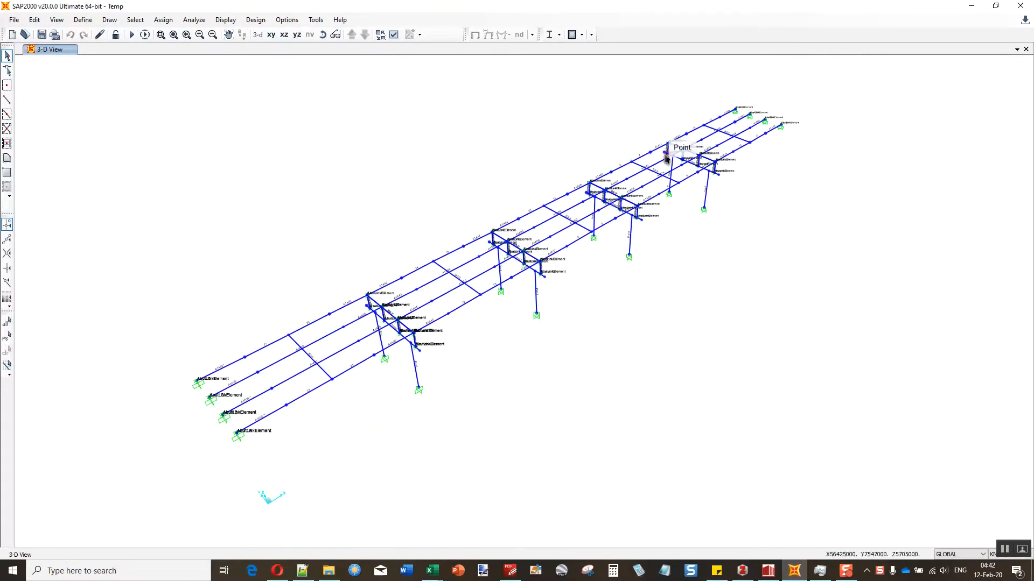
pyautogui.click(769, 572)
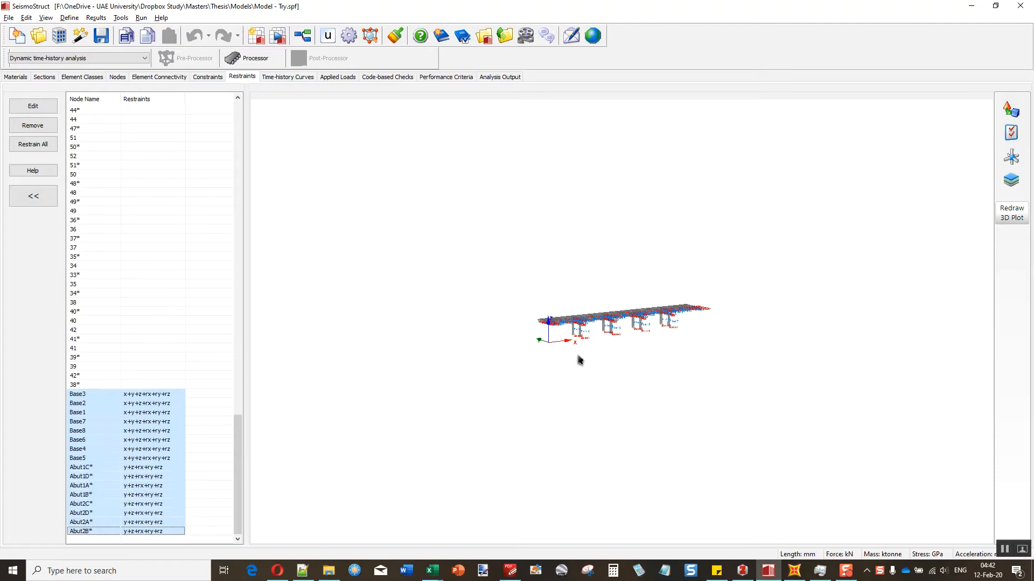
pyautogui.click(622, 346)
pyautogui.scroll(5, 617, 345)
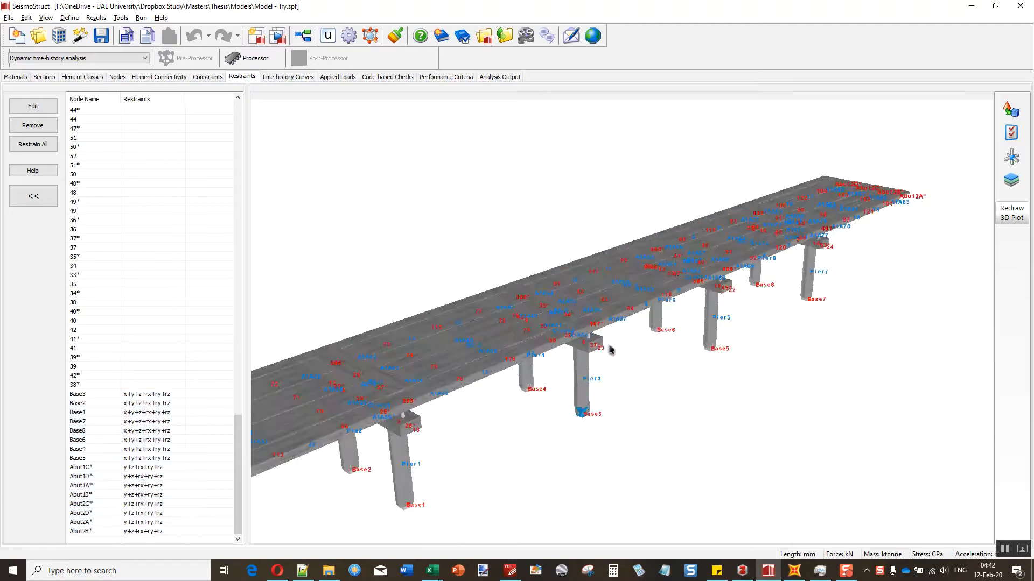
pyautogui.hotkey('alt', 'Tab')
pyautogui.rightClick(507, 321)
pyautogui.moveTo(512, 307); pyautogui.dragTo(583, 259, button='middle')
pyautogui.moveTo(557, 319); pyautogui.dragTo(513, 337, button='middle')
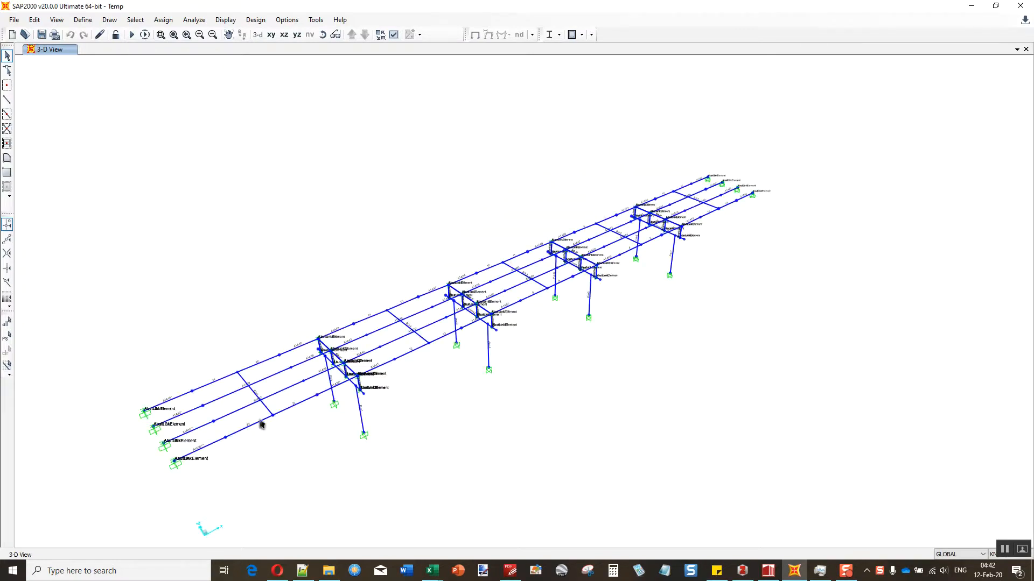
pyautogui.moveTo(260, 422); pyautogui.dragTo(357, 361, button='middle')
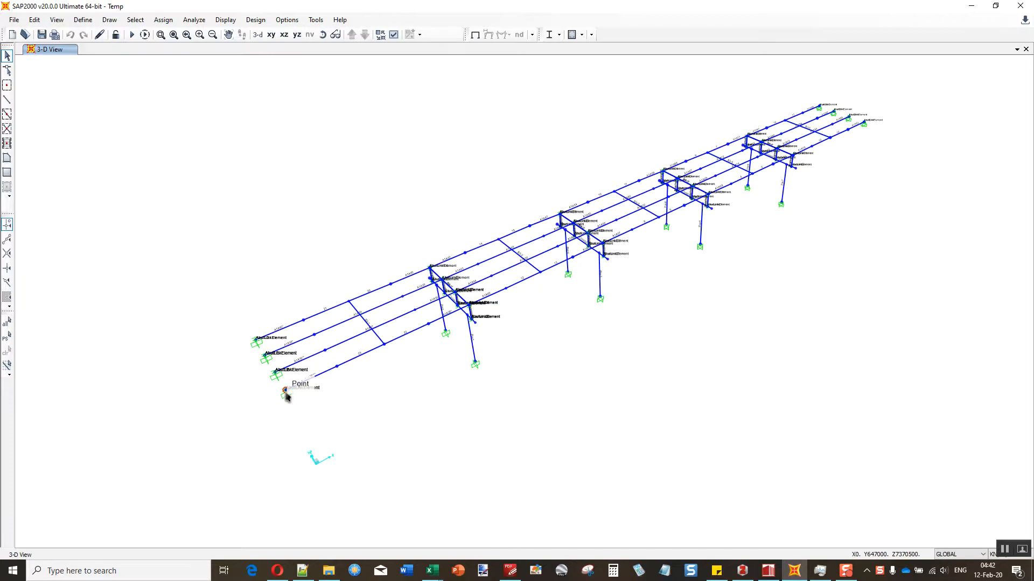
# - List the overlapping joints at the front corner abutment support and select joint Abut1A*
pyautogui.keyDown('ctrl'); pyautogui.click(287, 396); pyautogui.keyUp('ctrl')
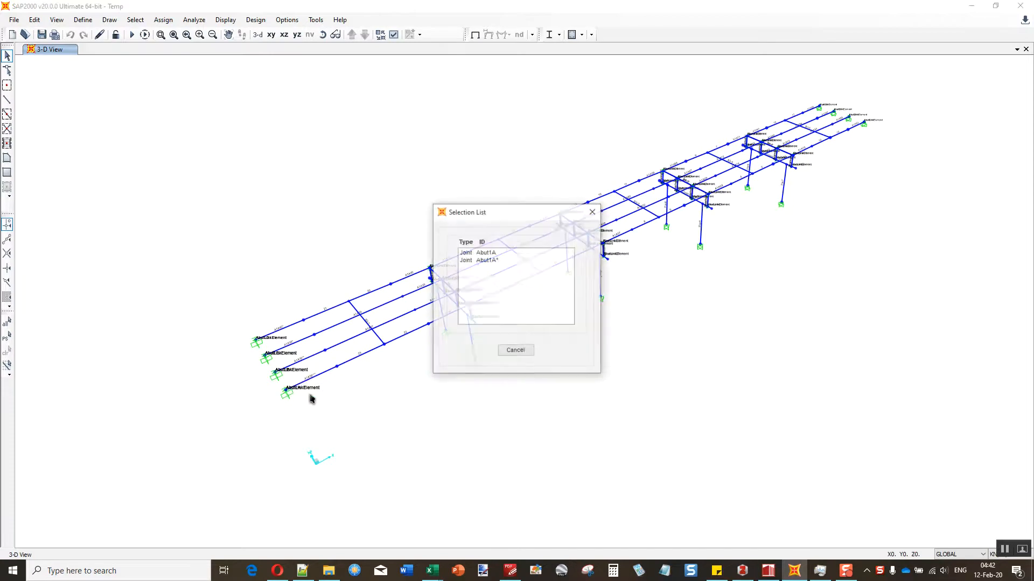
pyautogui.click(515, 351)
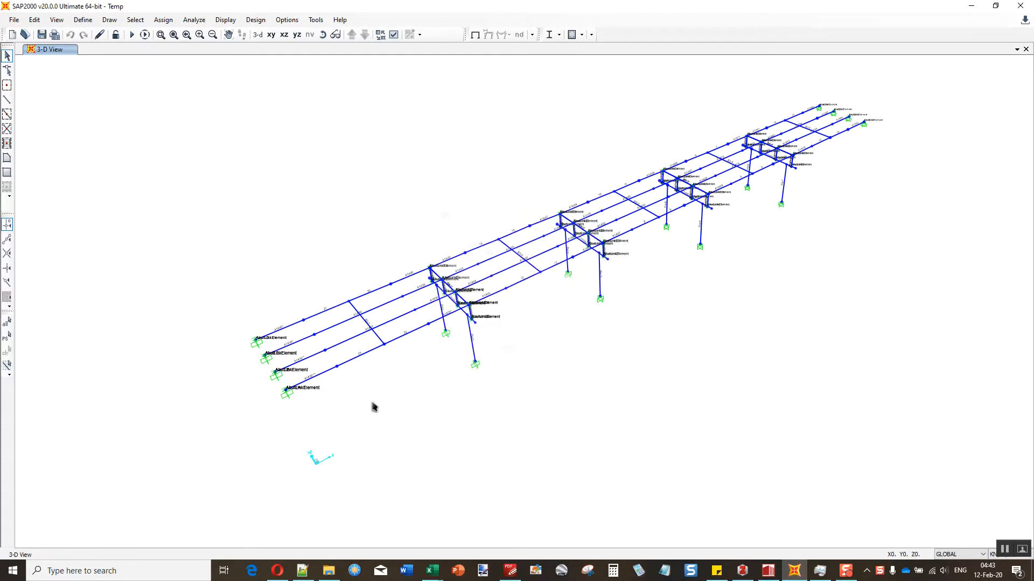
pyautogui.keyDown('ctrl'); pyautogui.click(288, 396); pyautogui.keyUp('ctrl')
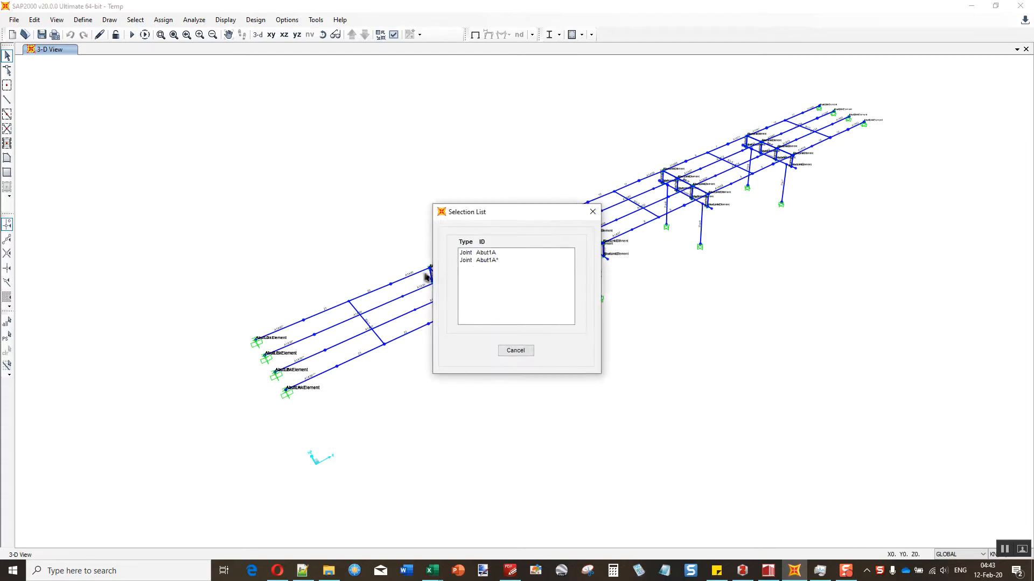
pyautogui.click(495, 261)
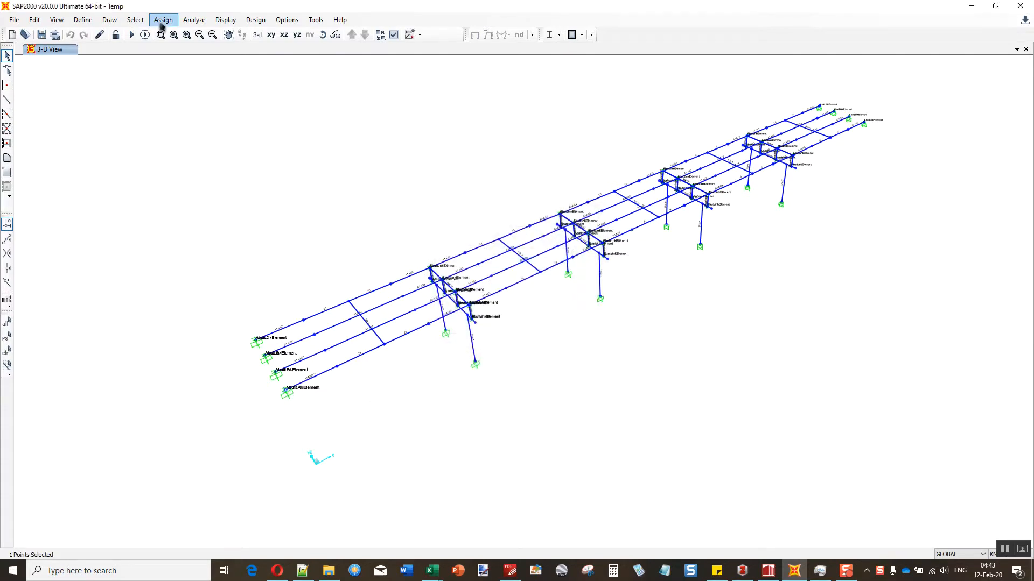
# - Look over the imported abutments and piers, then check the Frame Section Assignments table in Sections.xlsx from the Abut1A row
pyautogui.moveTo(360, 344); pyautogui.dragTo(456, 297, button='middle')
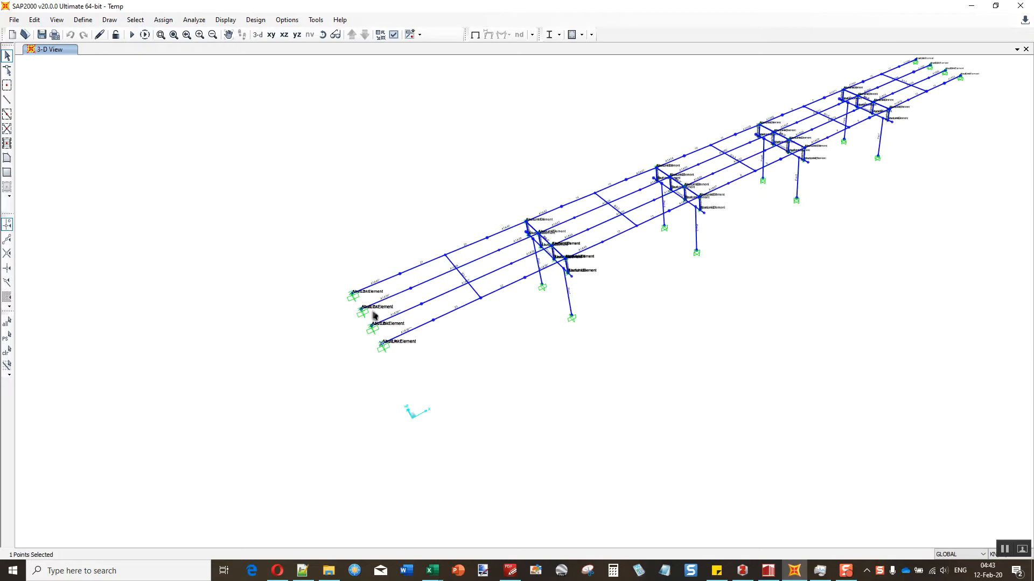
pyautogui.moveTo(541, 276); pyautogui.dragTo(476, 288, button='middle')
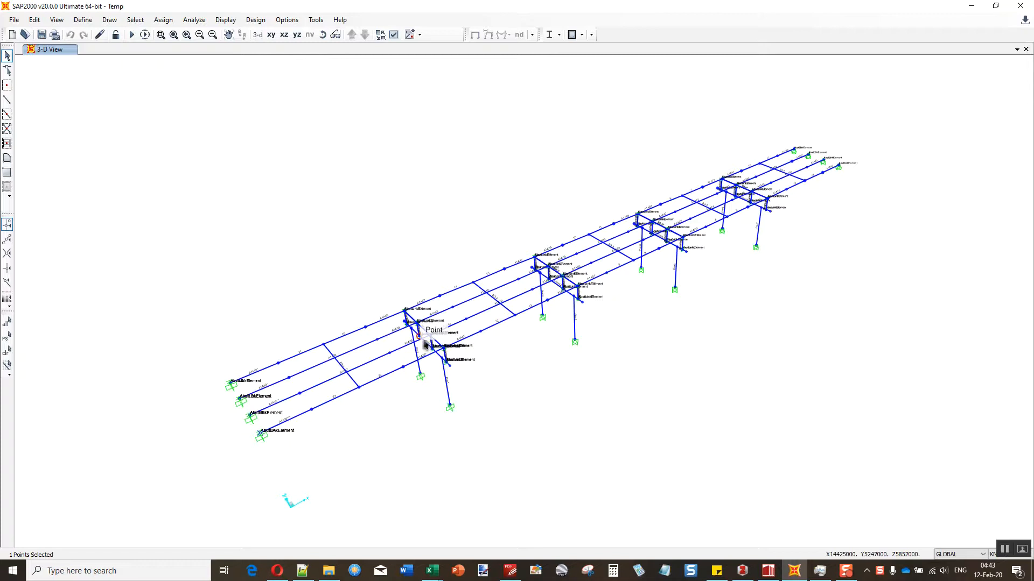
pyautogui.moveTo(314, 390); pyautogui.dragTo(396, 350, button='middle')
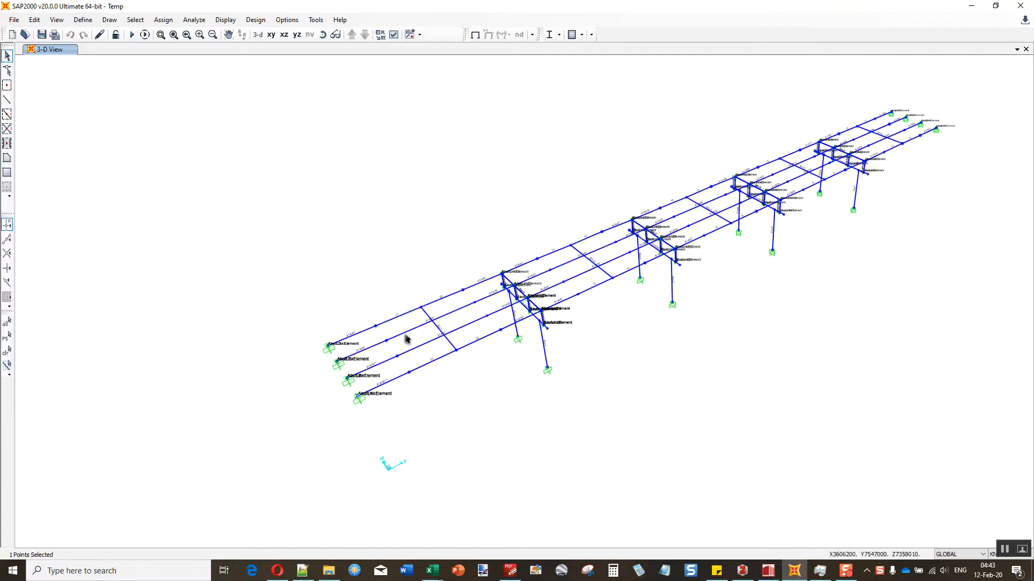
pyautogui.scroll(3, 356, 377)
pyautogui.moveTo(432, 571)
pyautogui.click(482, 526)
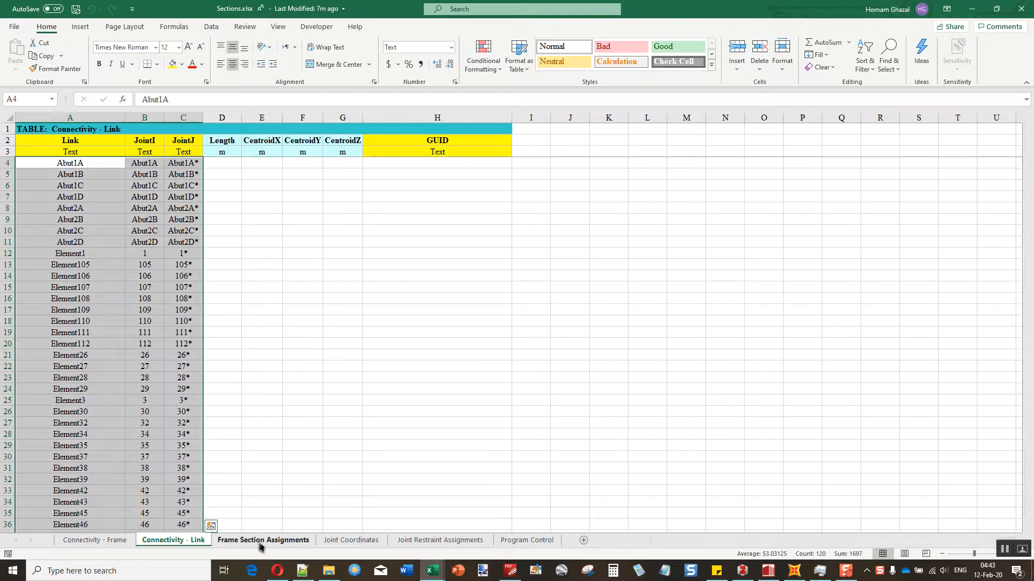
pyautogui.click(264, 540)
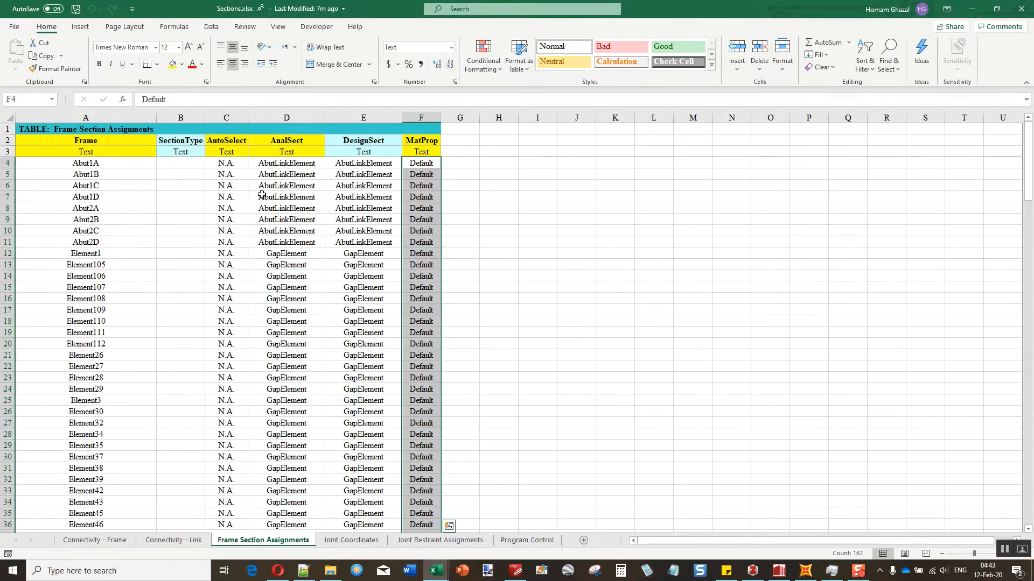
pyautogui.click(104, 166)
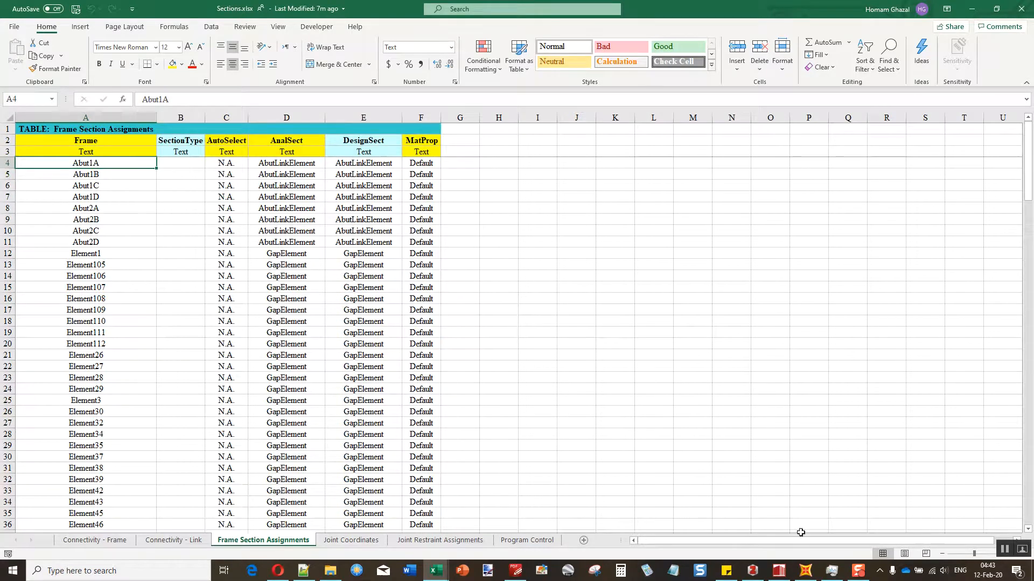
# - Inspect the abutment link labels in SAP2000, then highlight the AnalSect entries of the AbutLinkElement and GapElement rows in Sections.xlsx
pyautogui.click(806, 571)
pyautogui.scroll(5, 330, 356)
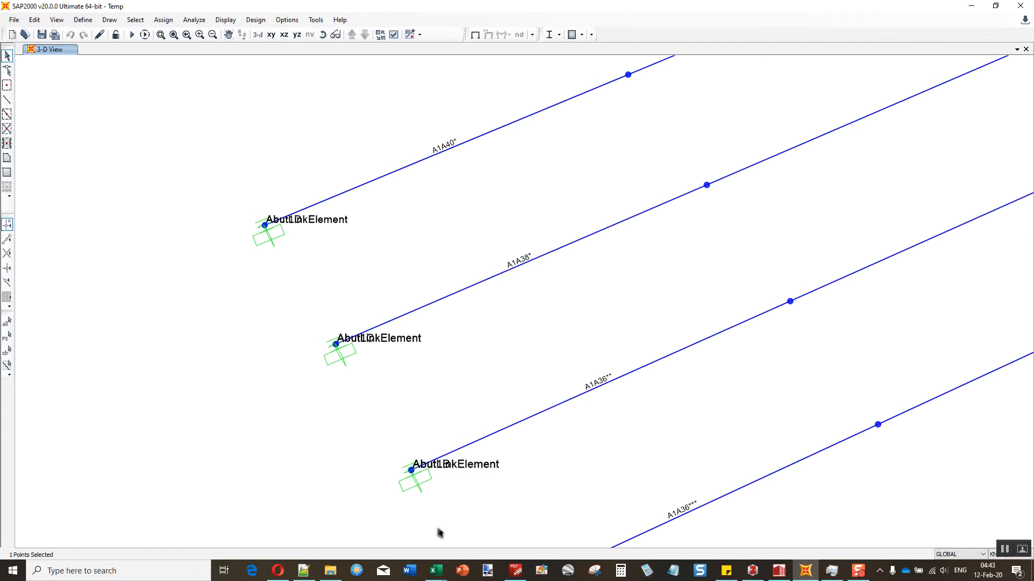
pyautogui.click(436, 571)
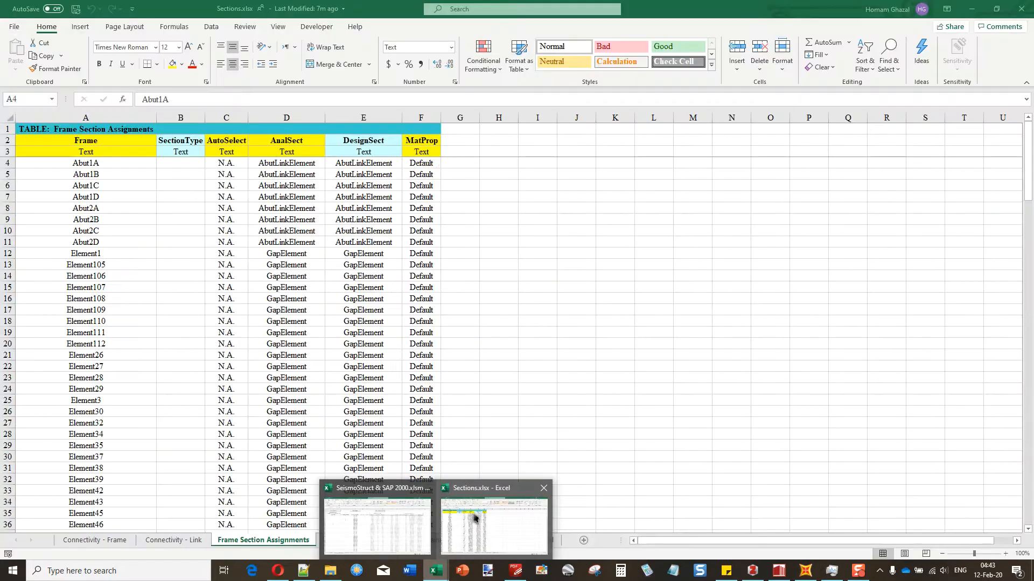
pyautogui.click(477, 519)
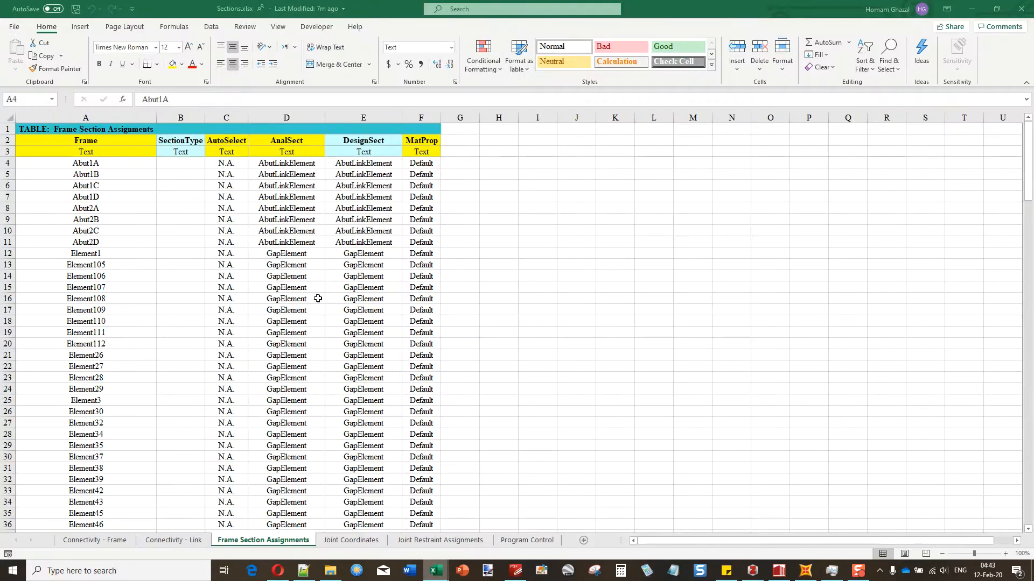
pyautogui.moveTo(285, 164)
pyautogui.mouseDown()
pyautogui.moveTo(297, 291)
pyautogui.moveTo(281, 335)
pyautogui.mouseUp()
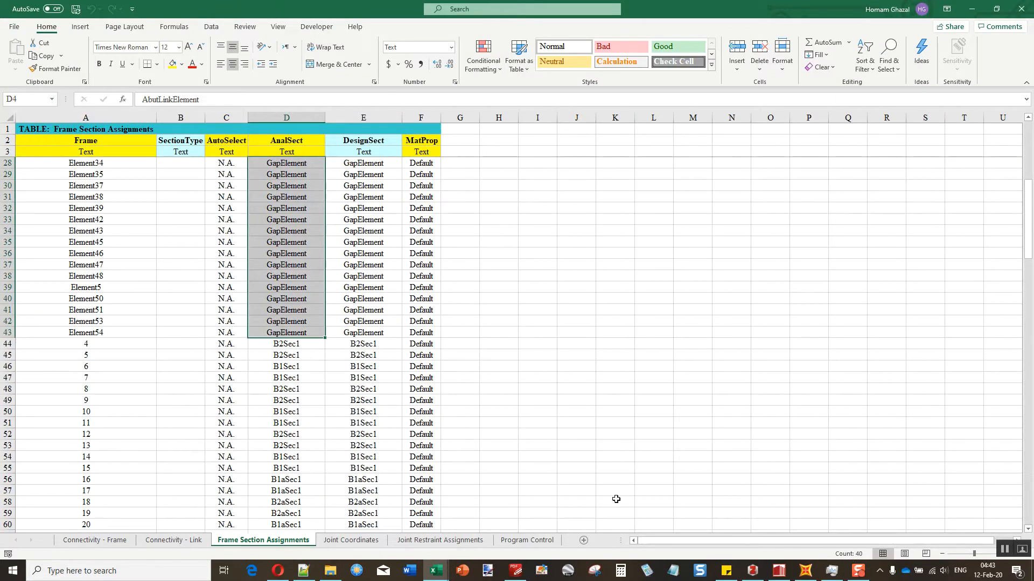
# - Return to SAP2000 and examine the frame labels, link elements and supports along the imported bridge from the abutment across the piers
pyautogui.click(805, 574)
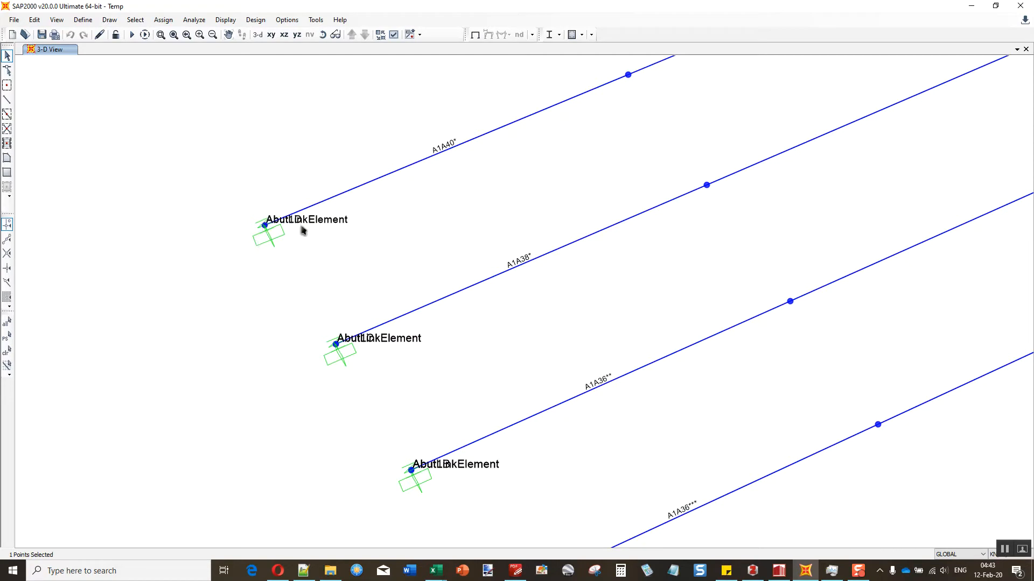
pyautogui.scroll(-5, 563, 193)
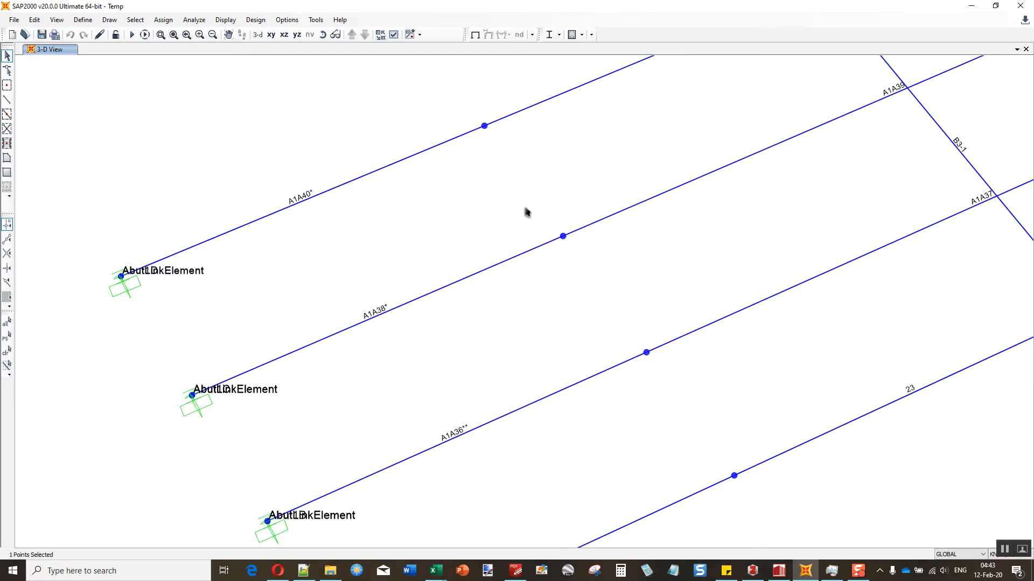
pyautogui.moveTo(715, 114); pyautogui.dragTo(544, 190, button='middle')
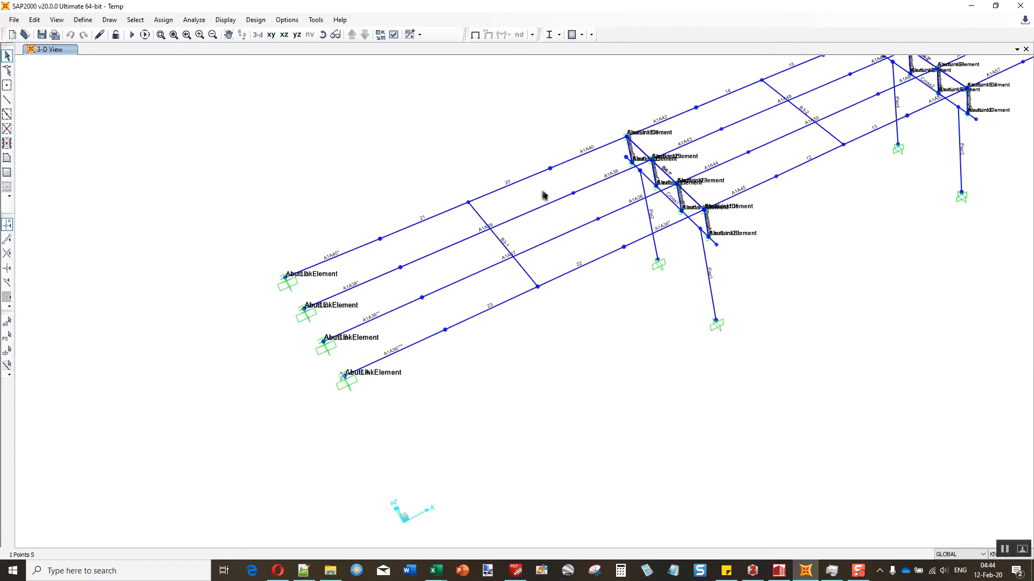
pyautogui.moveTo(845, 93); pyautogui.dragTo(560, 218, button='middle')
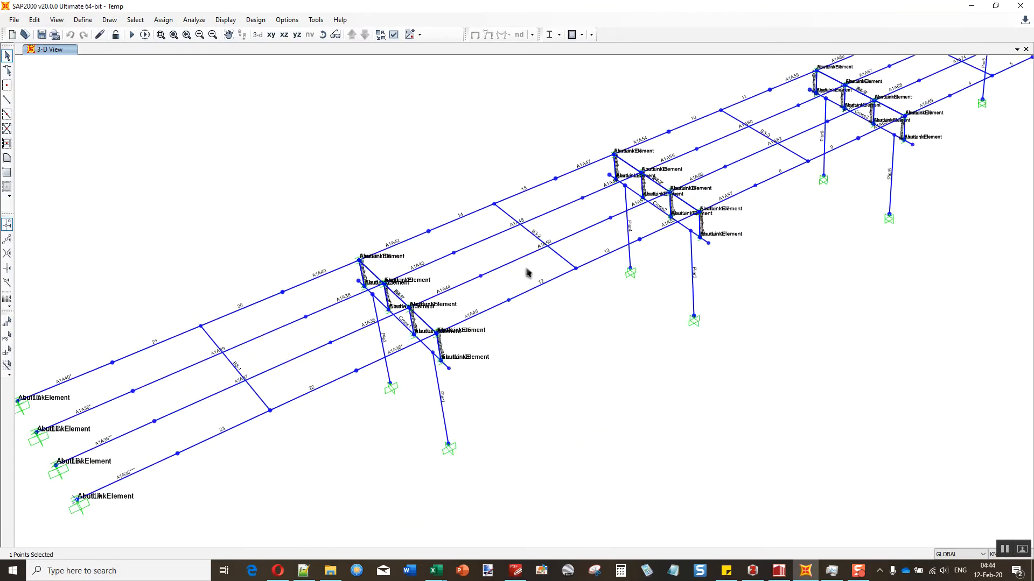
pyautogui.moveTo(719, 233); pyautogui.dragTo(586, 318, button='middle')
pyautogui.moveTo(779, 192); pyautogui.dragTo(682, 254, button='middle')
pyautogui.moveTo(535, 283); pyautogui.dragTo(725, 211, button='middle')
pyautogui.moveTo(528, 347); pyautogui.dragTo(607, 296, button='middle')
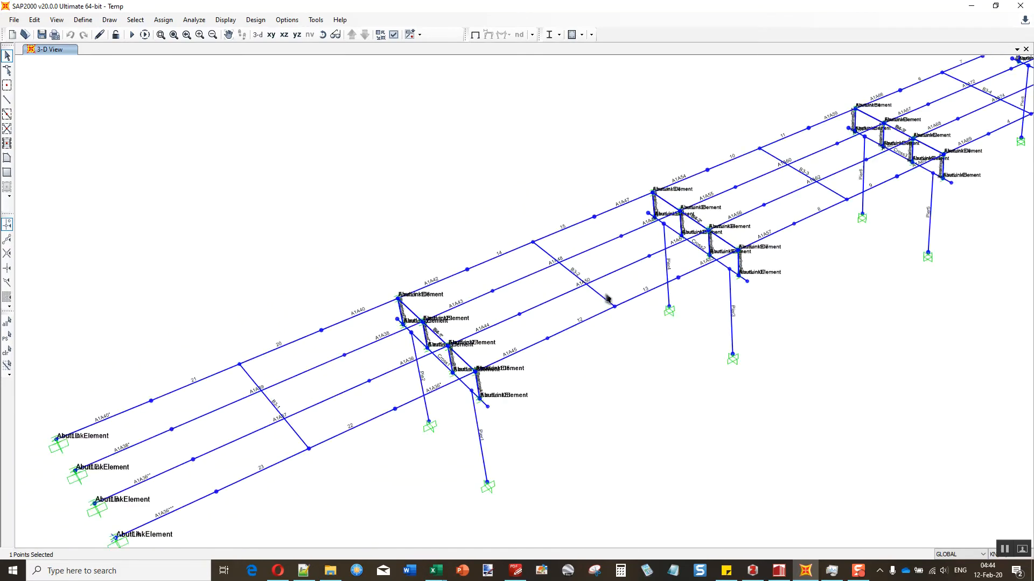
pyautogui.moveTo(522, 321); pyautogui.dragTo(663, 312, button='middle')
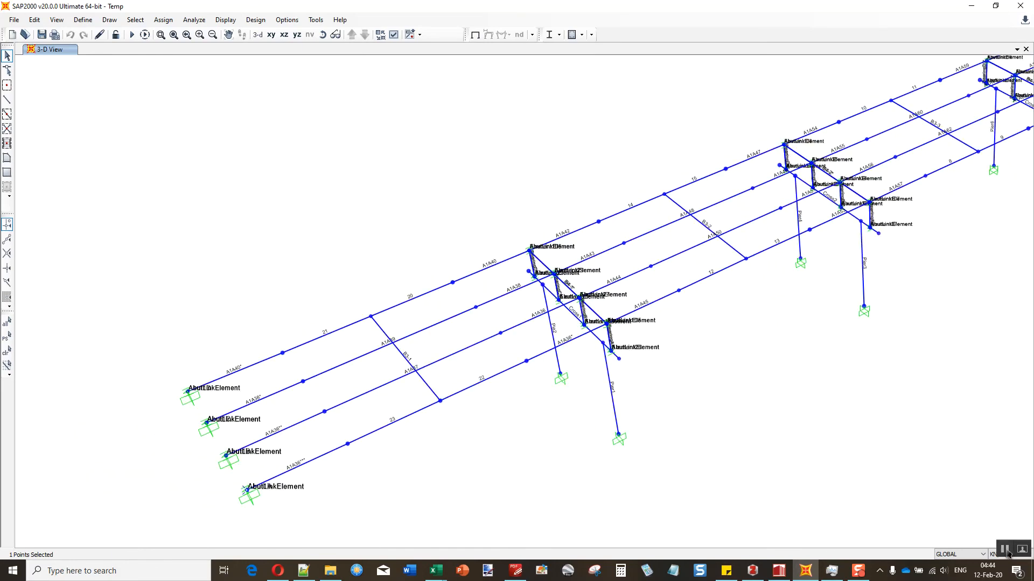